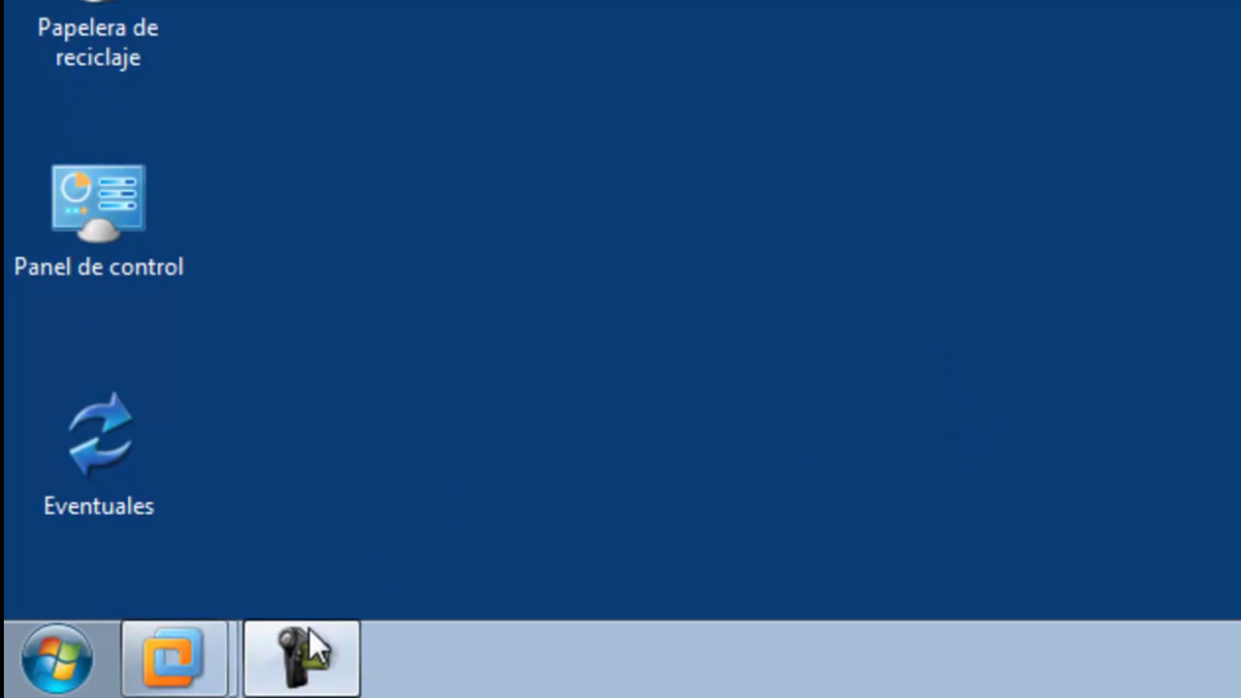
Step: Start the Windows Server 2008 R2 x64 virtual machine from VMware and dismiss the startup console
right_click(199, 676)
click(196, 582)
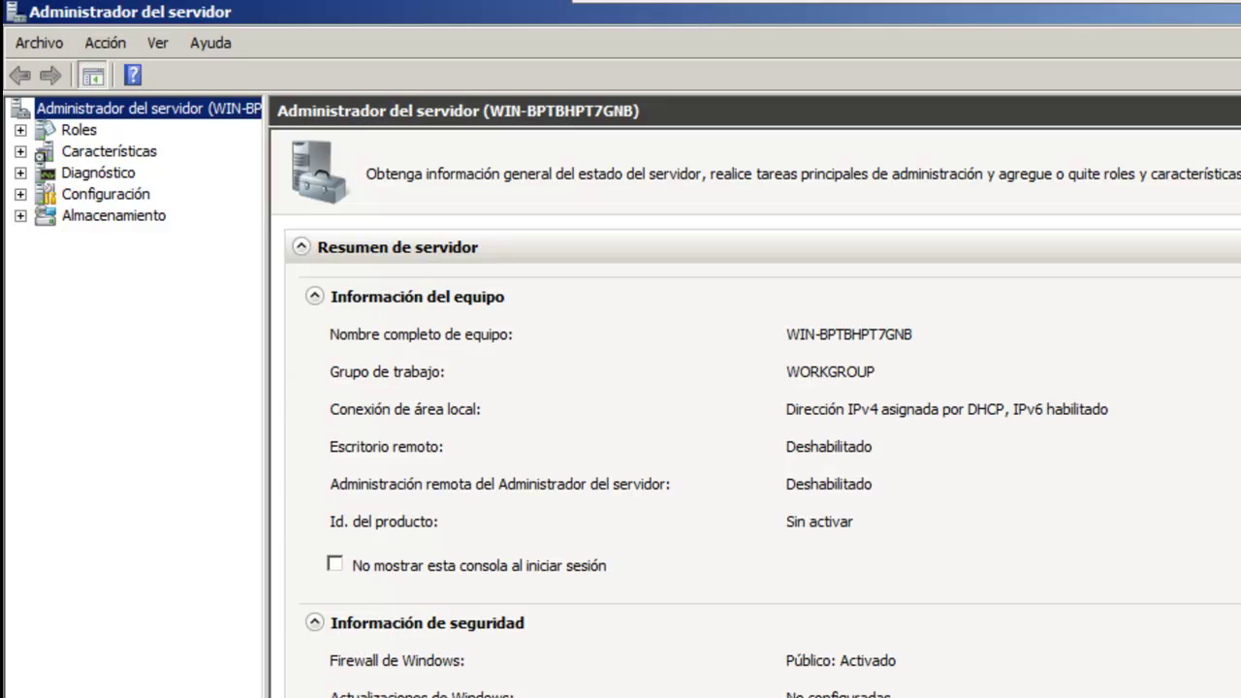
key(super+d)
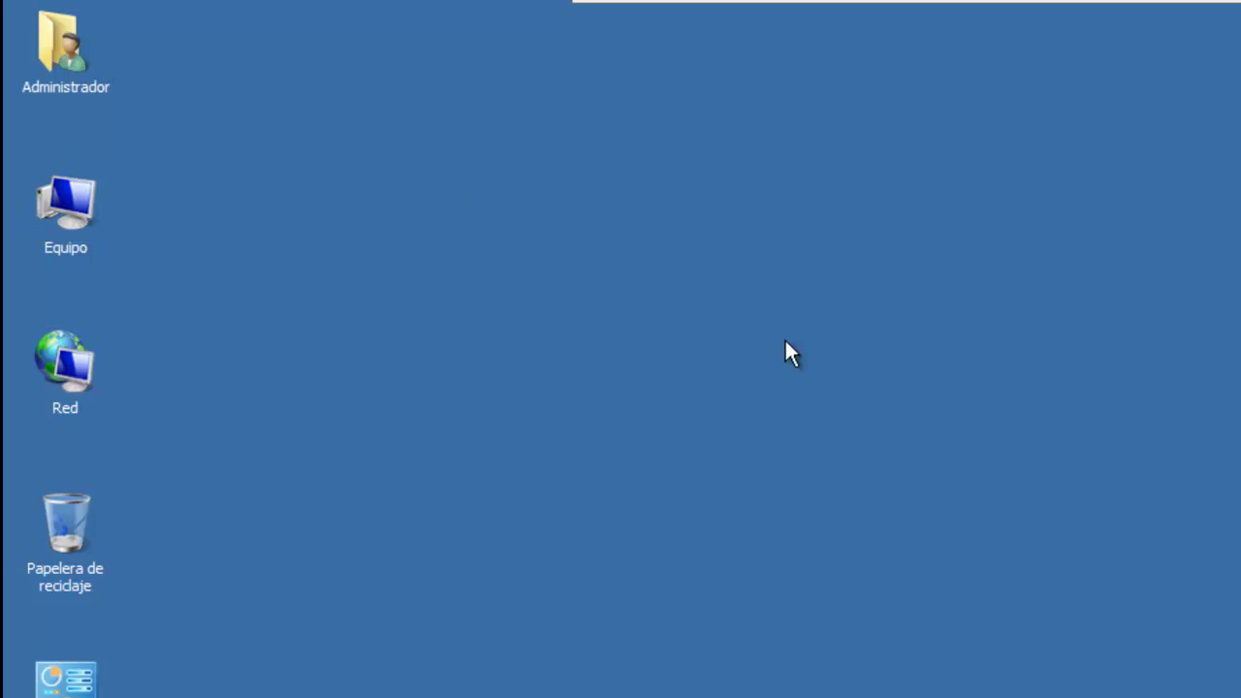
Step: Change the computer name to Servidor in Equipo's system properties
click(74, 214)
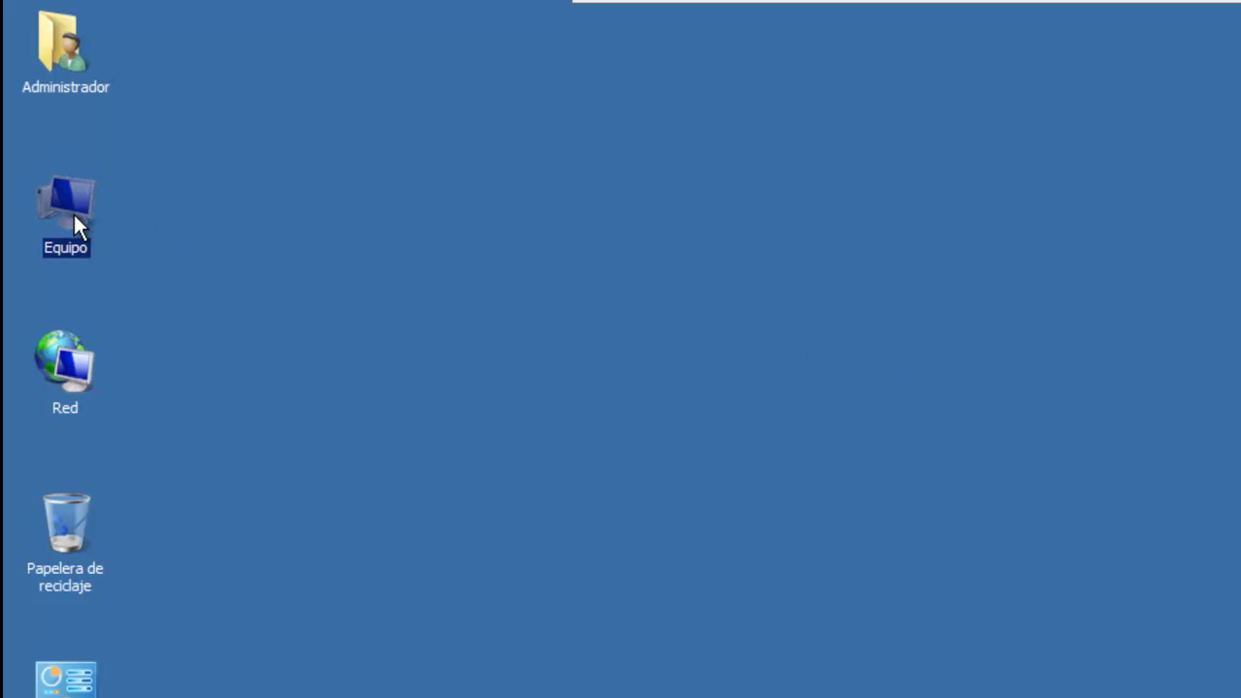
right_click(65, 201)
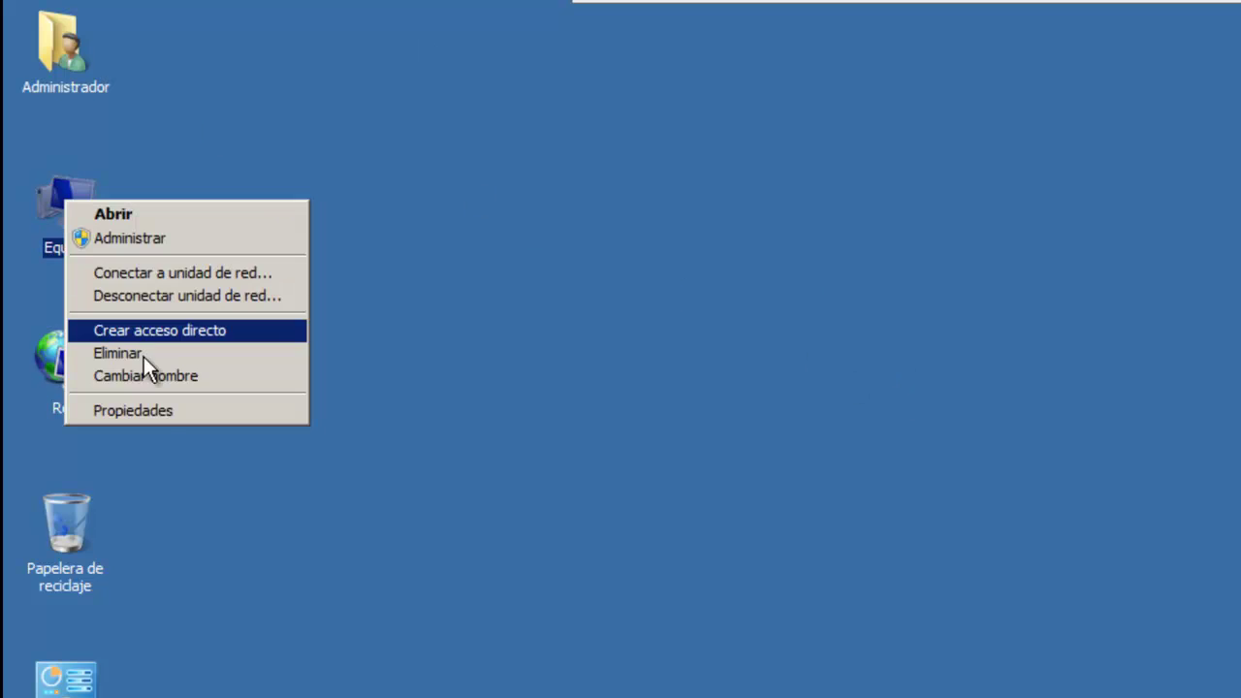
click(172, 411)
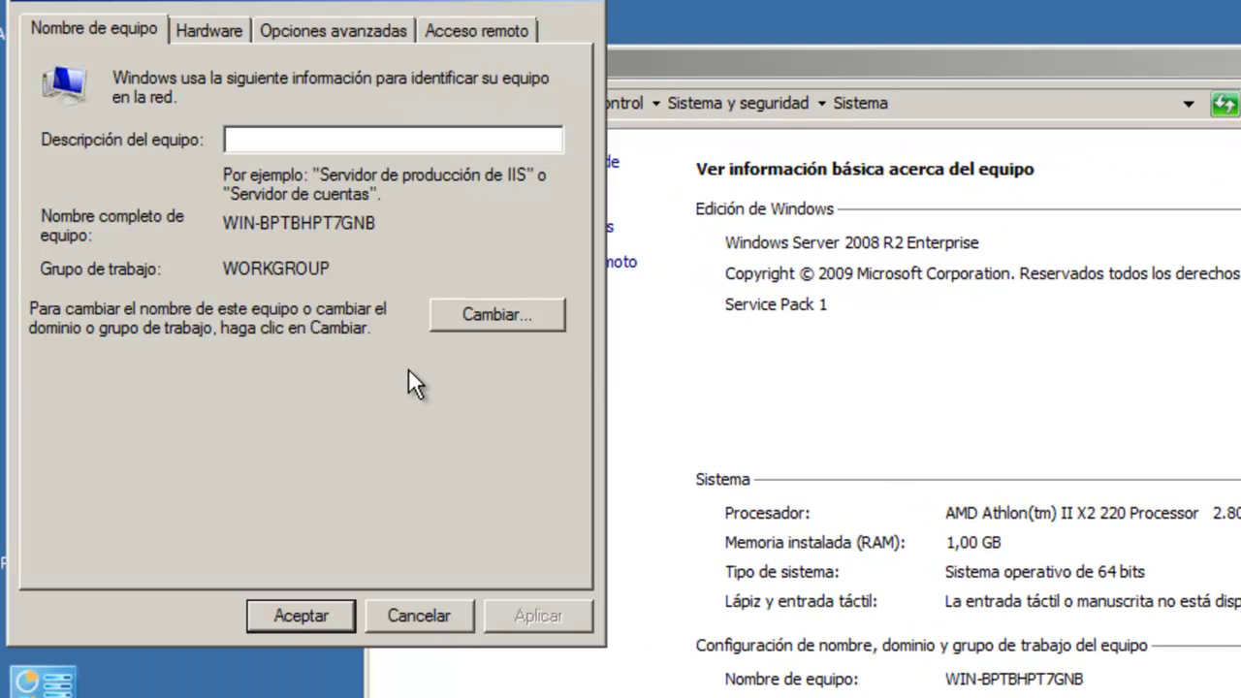
click(488, 320)
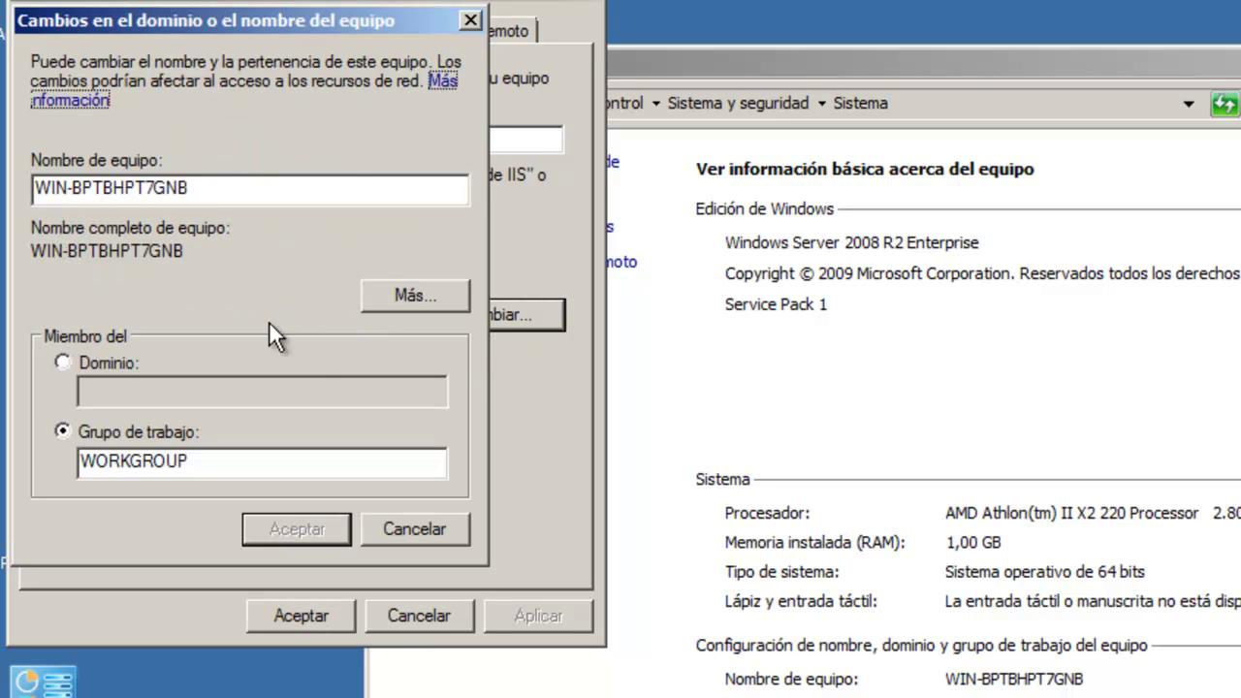
drag(202, 188, 36, 188)
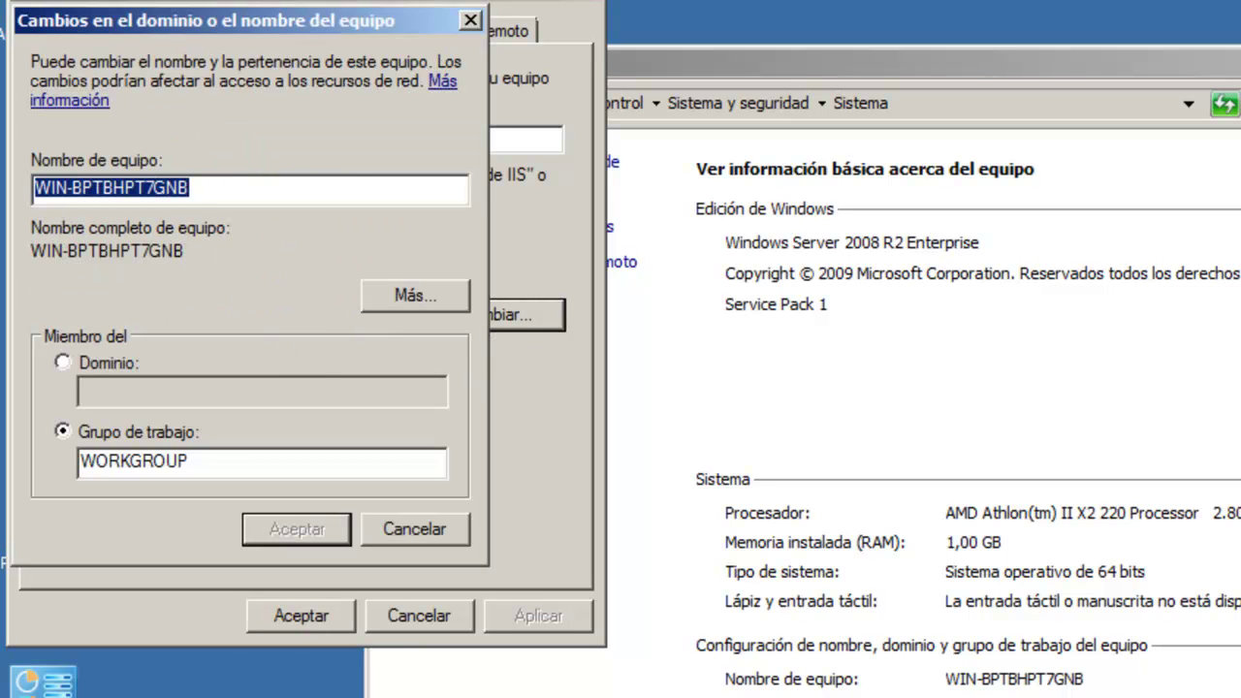
text(Servid)
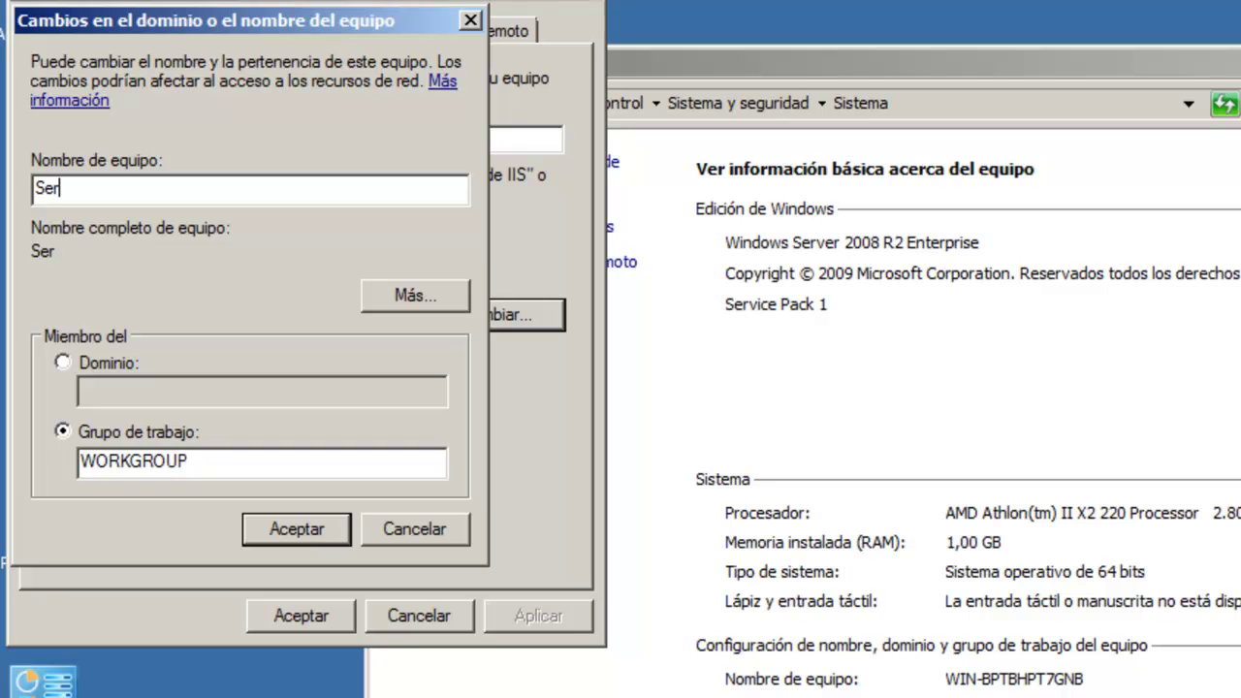
text(or)
click(285, 527)
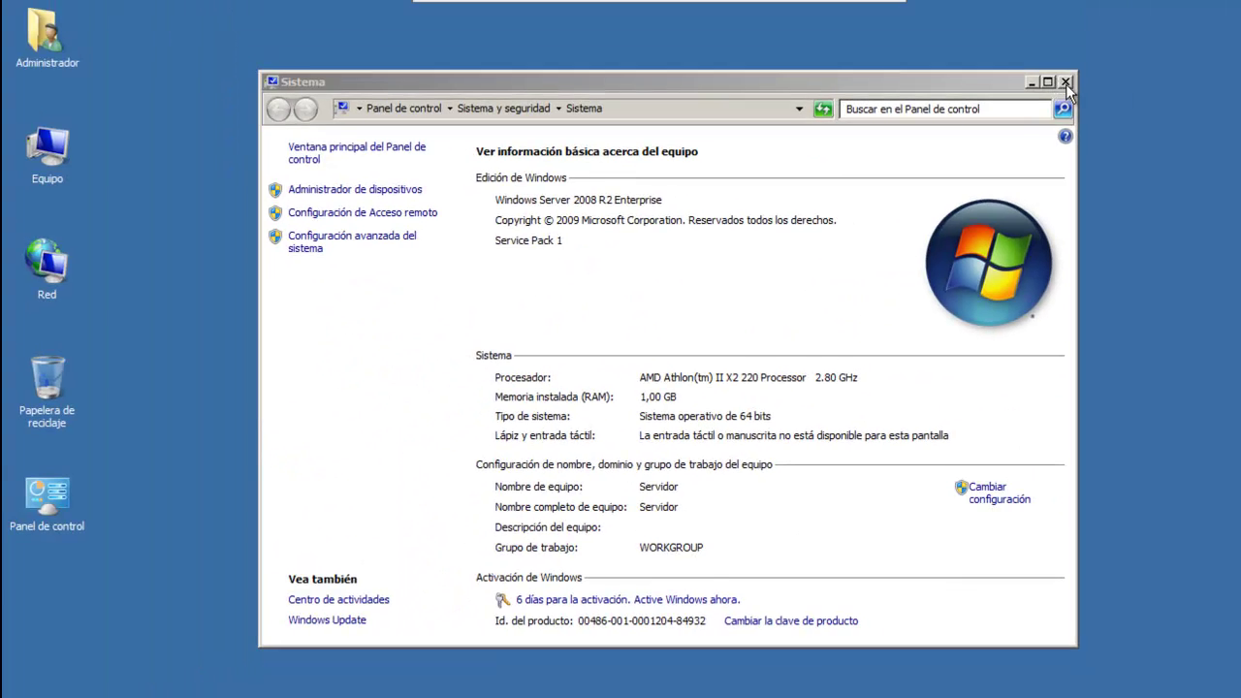
Step: In Server Manager's Add Roles wizard, select Active Directory Domain Services, raising the .NET 3.5.1 features prompt
click(1066, 83)
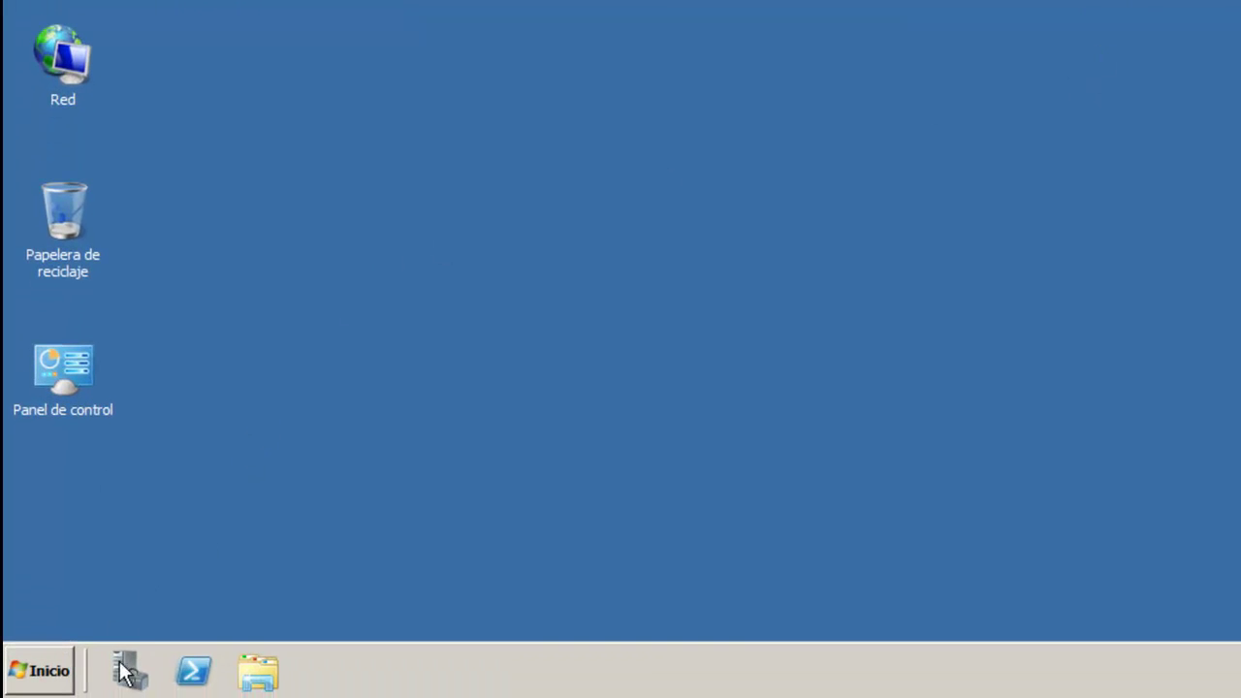
click(130, 677)
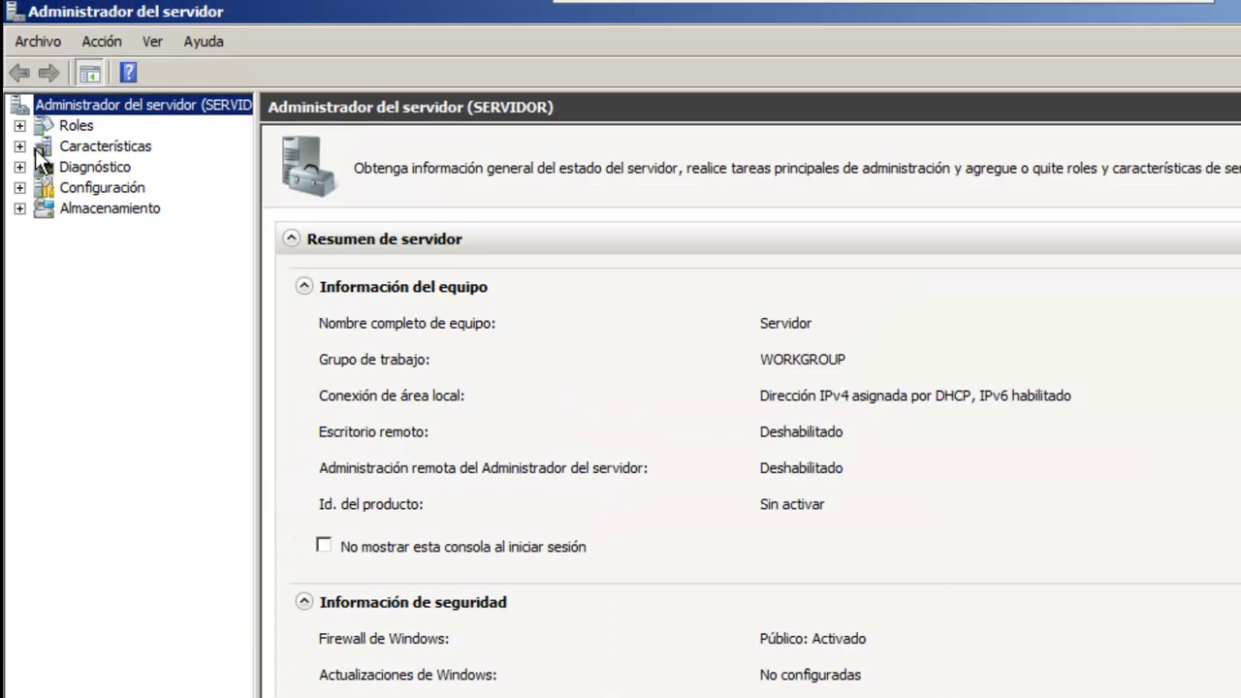
click(64, 127)
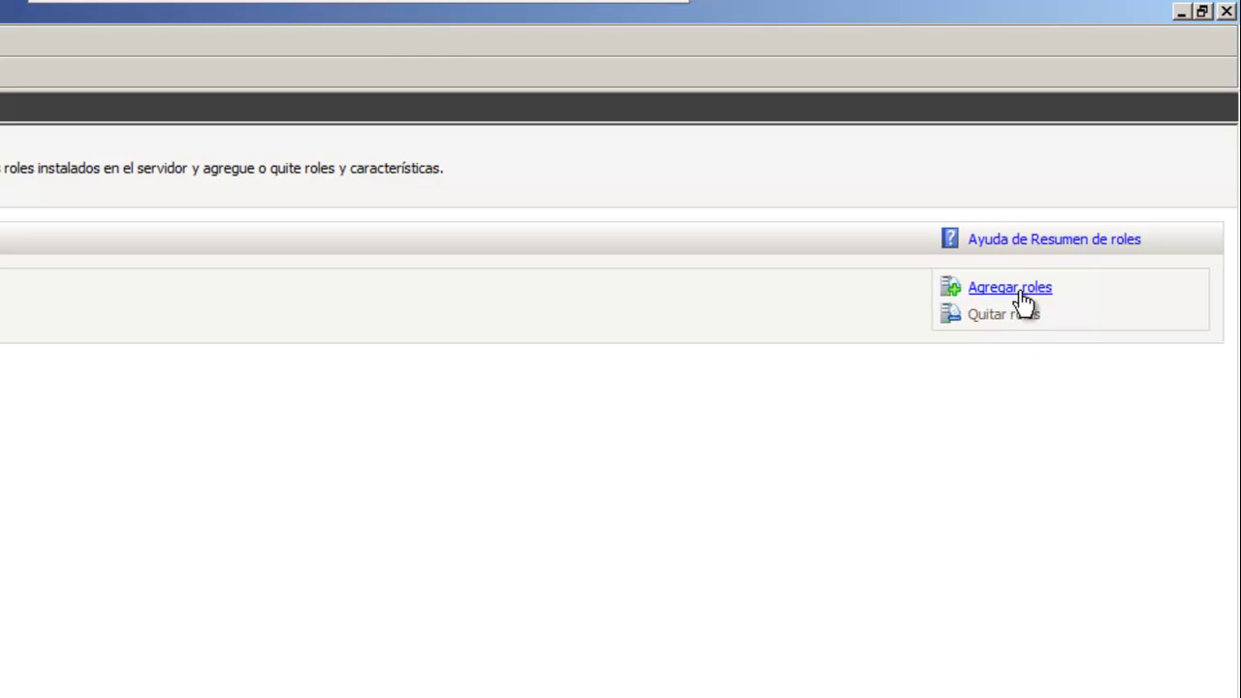
click(1009, 287)
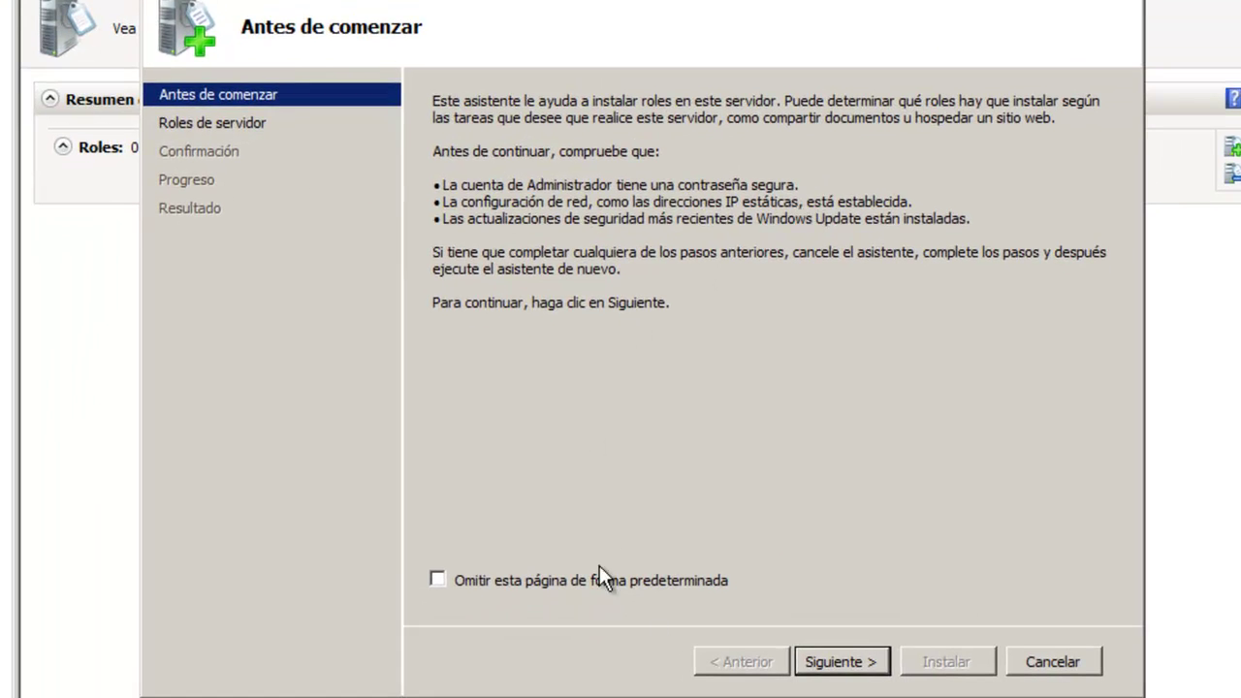
click(863, 664)
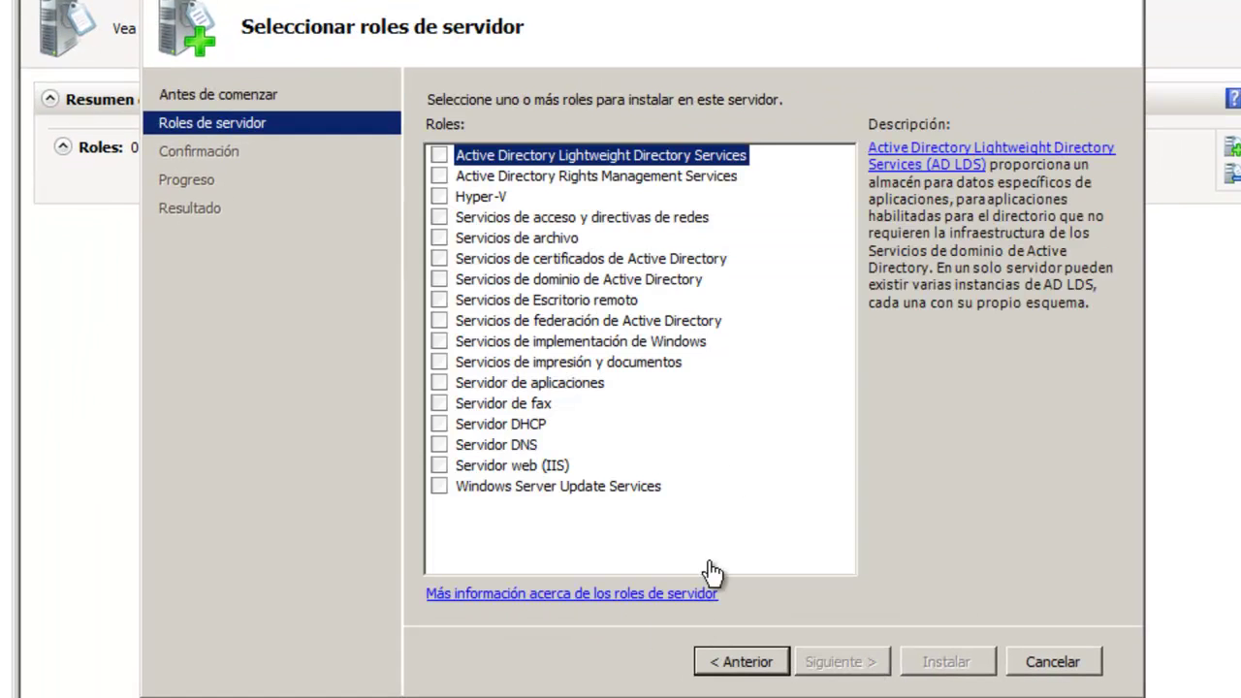
click(440, 280)
drag(776, 157, 767, 419)
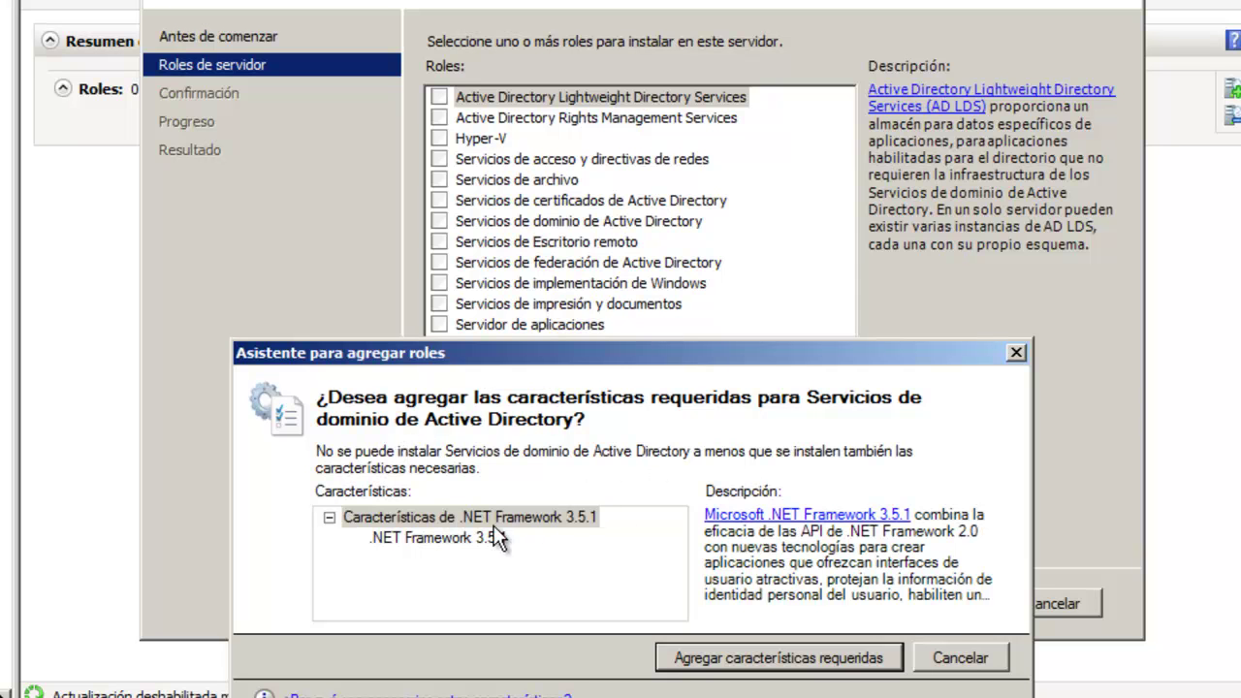
drag(679, 351, 699, 244)
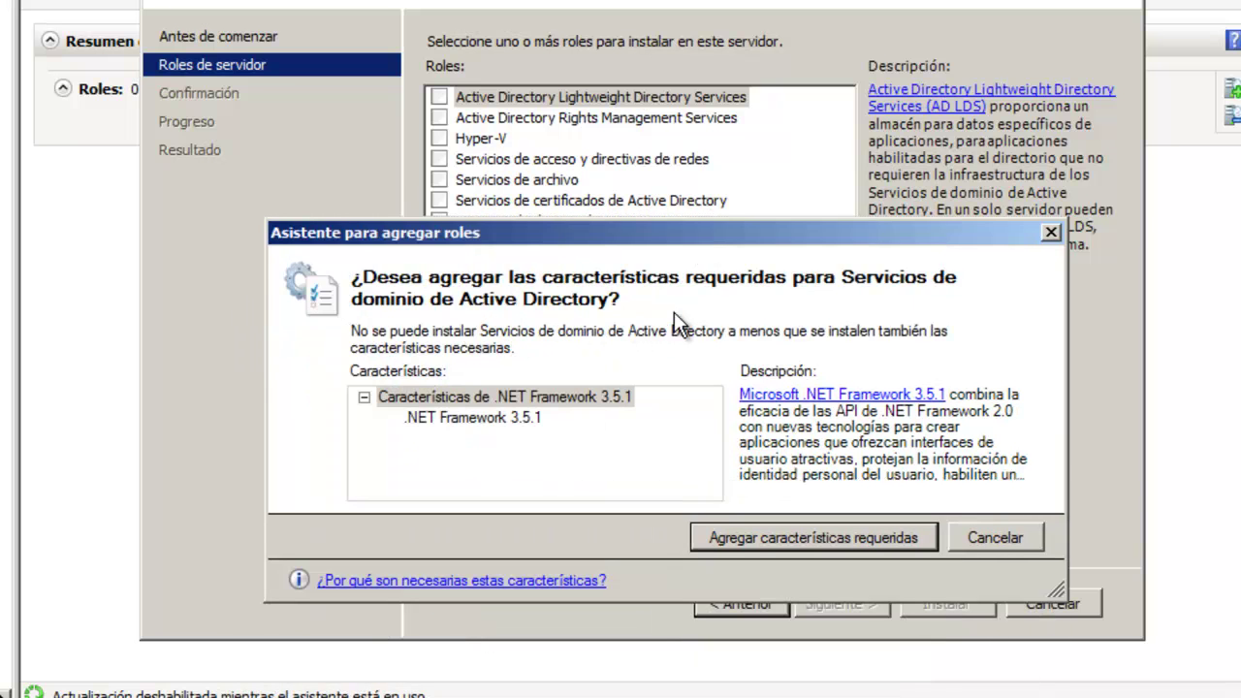
Step: Accept the required .NET Framework 3.5.1 features and install Active Directory Domain Services
click(842, 536)
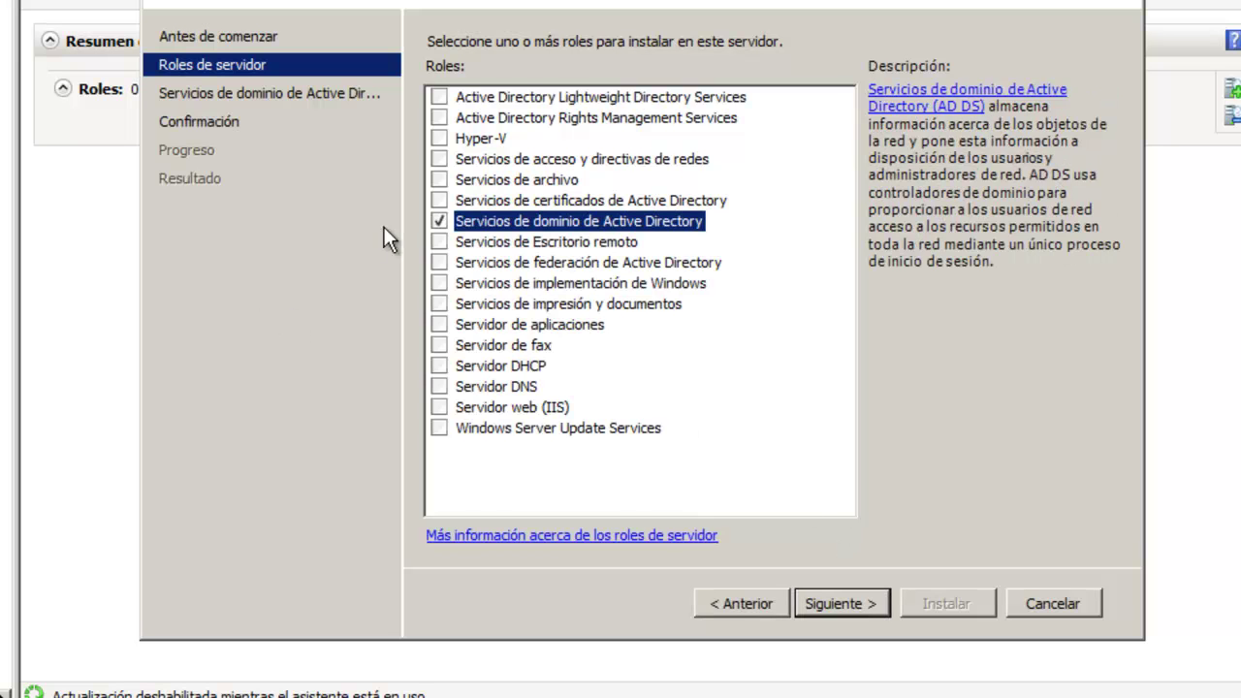
click(840, 603)
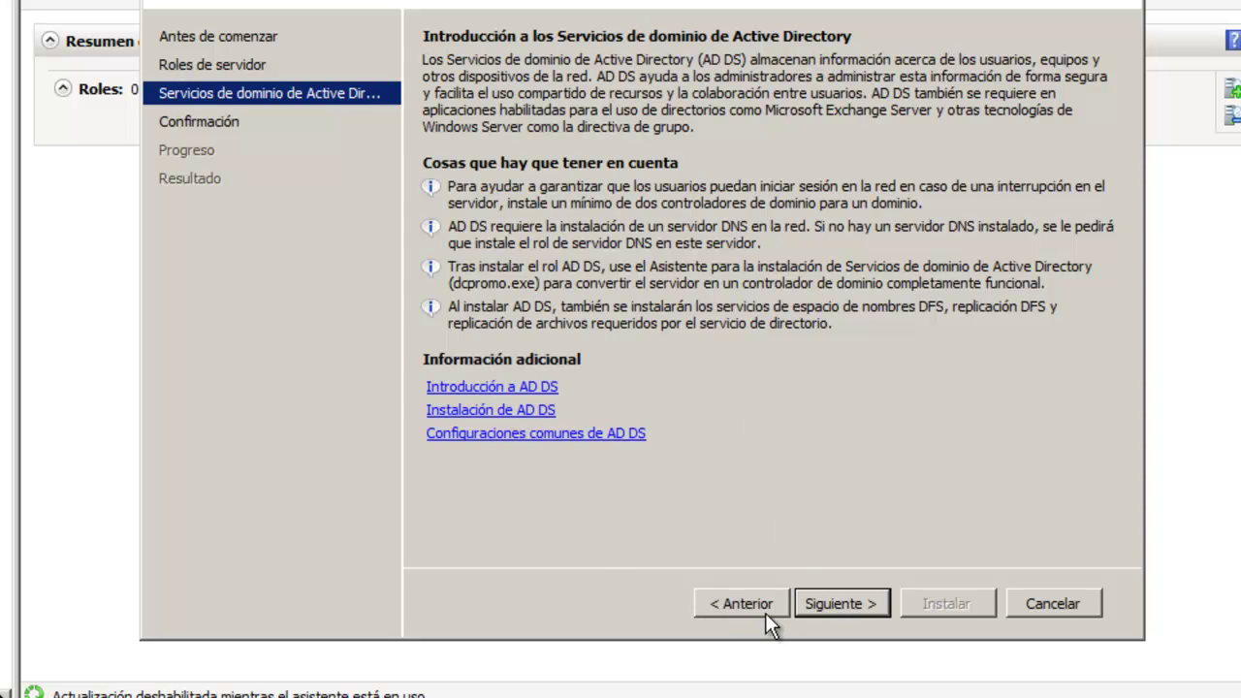
click(834, 598)
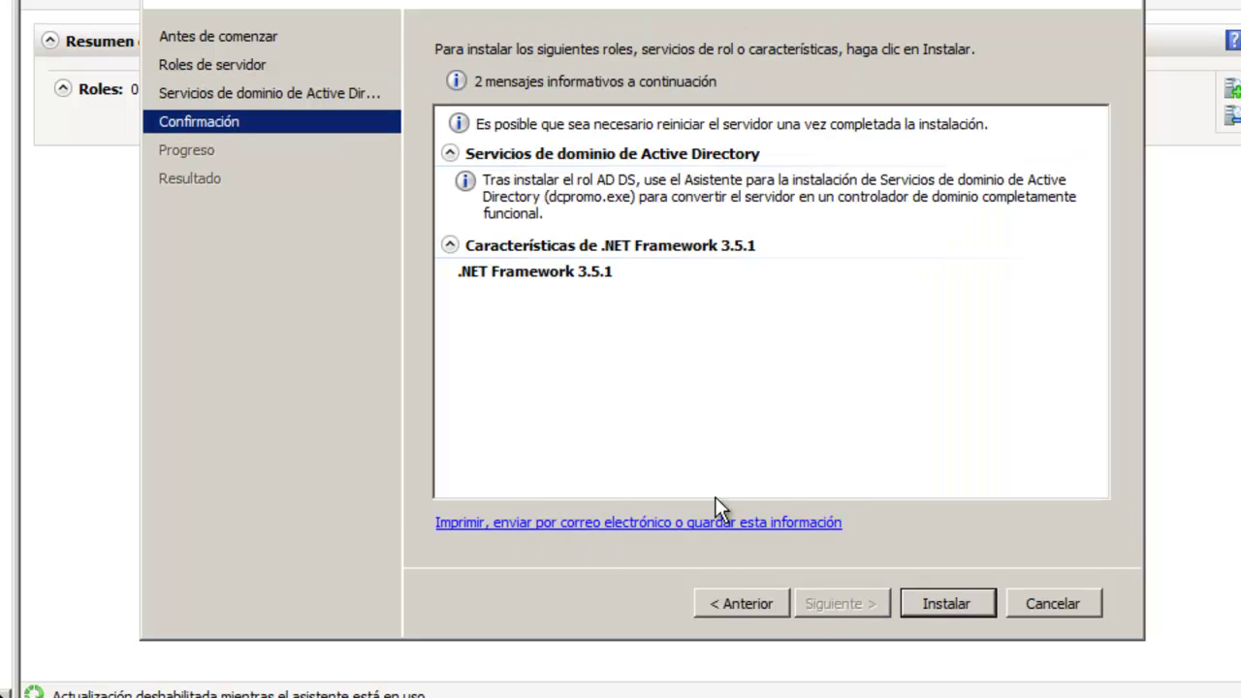
click(955, 600)
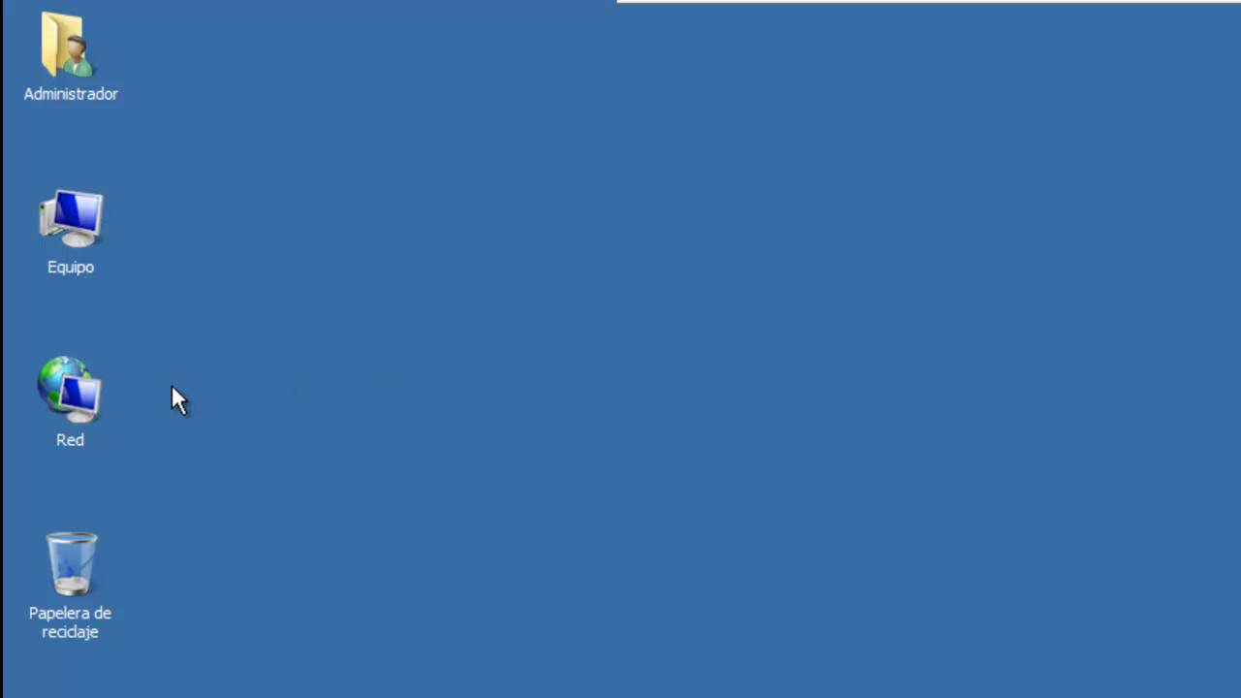
Step: Open the properties of Conexión de área local from the Network and Sharing Center
click(84, 385)
right_click(84, 385)
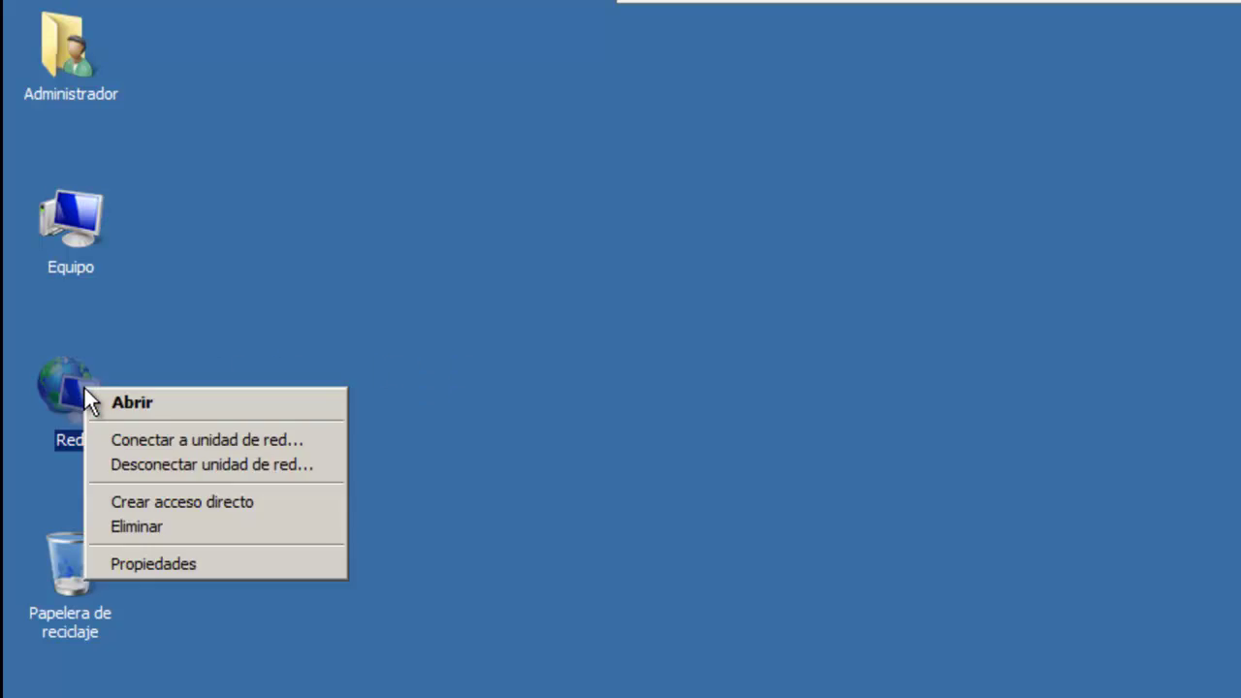
click(181, 561)
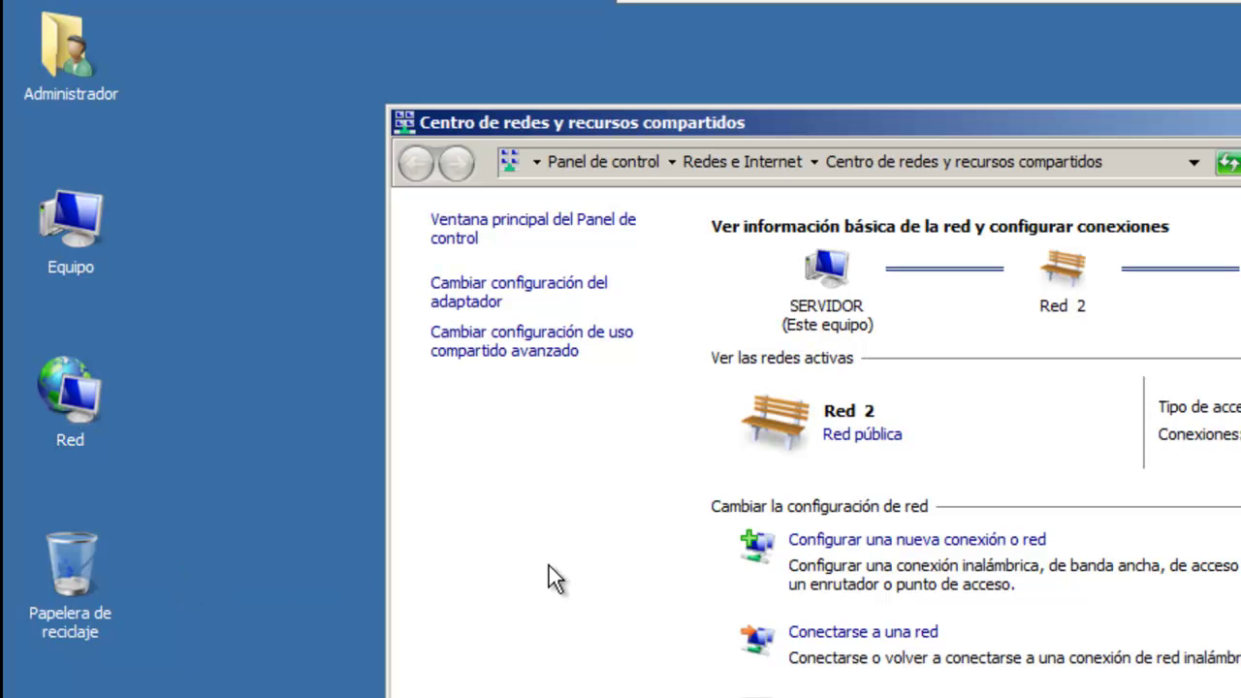
click(472, 284)
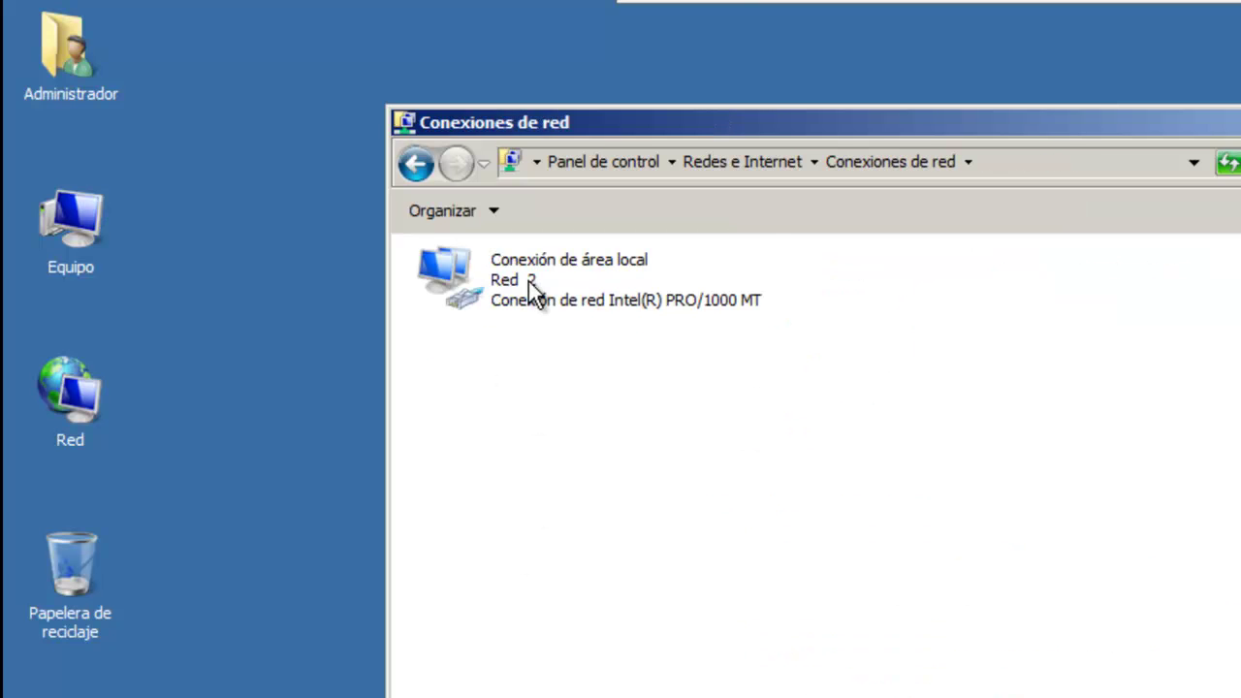
right_click(528, 279)
click(627, 514)
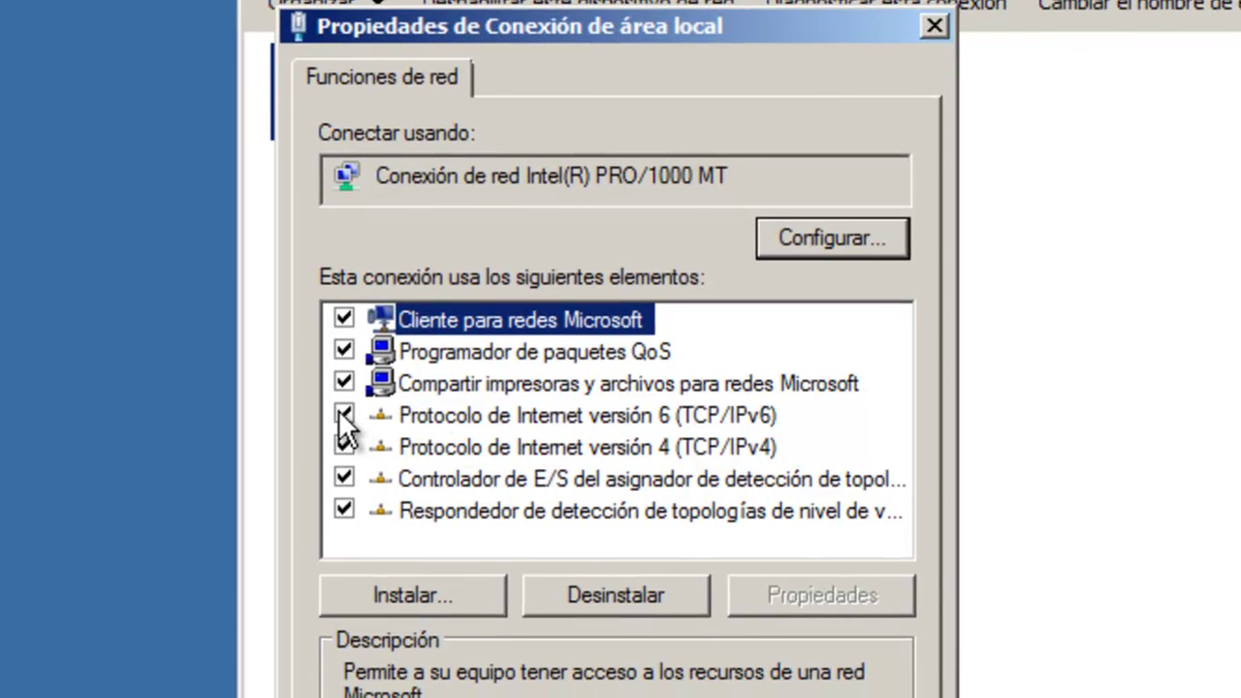
Step: Disable IPv6 on the connection and bring up the IPv4 properties
click(373, 442)
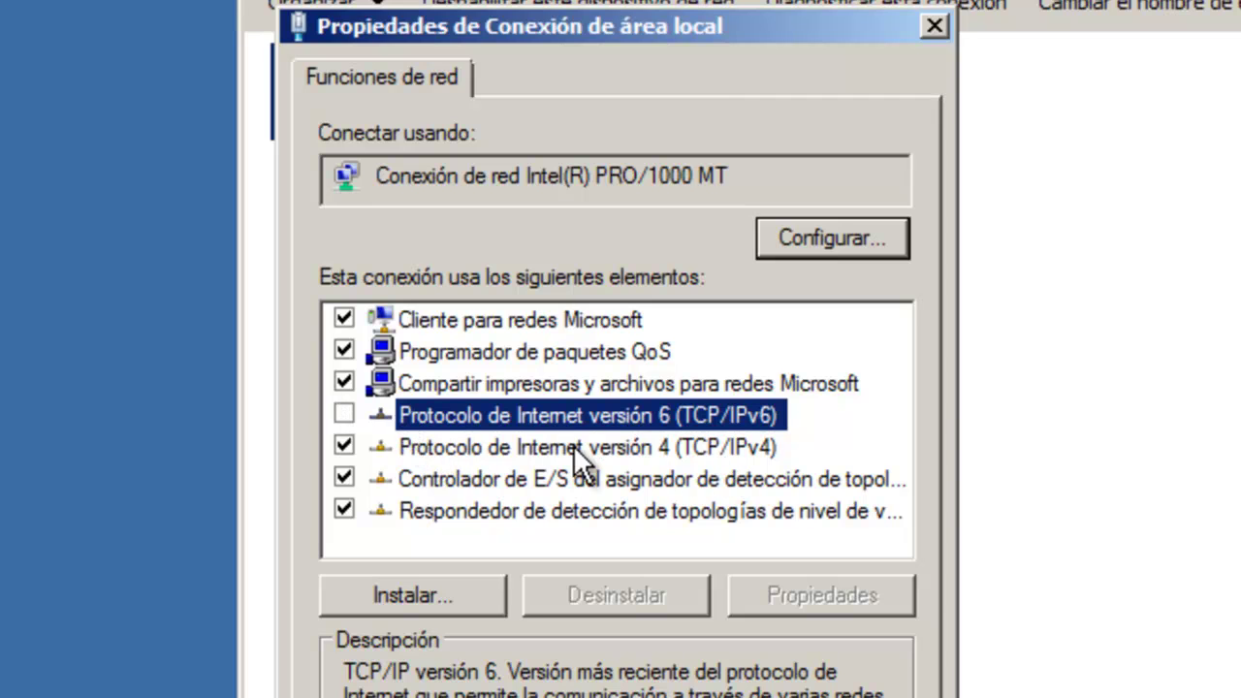
click(488, 445)
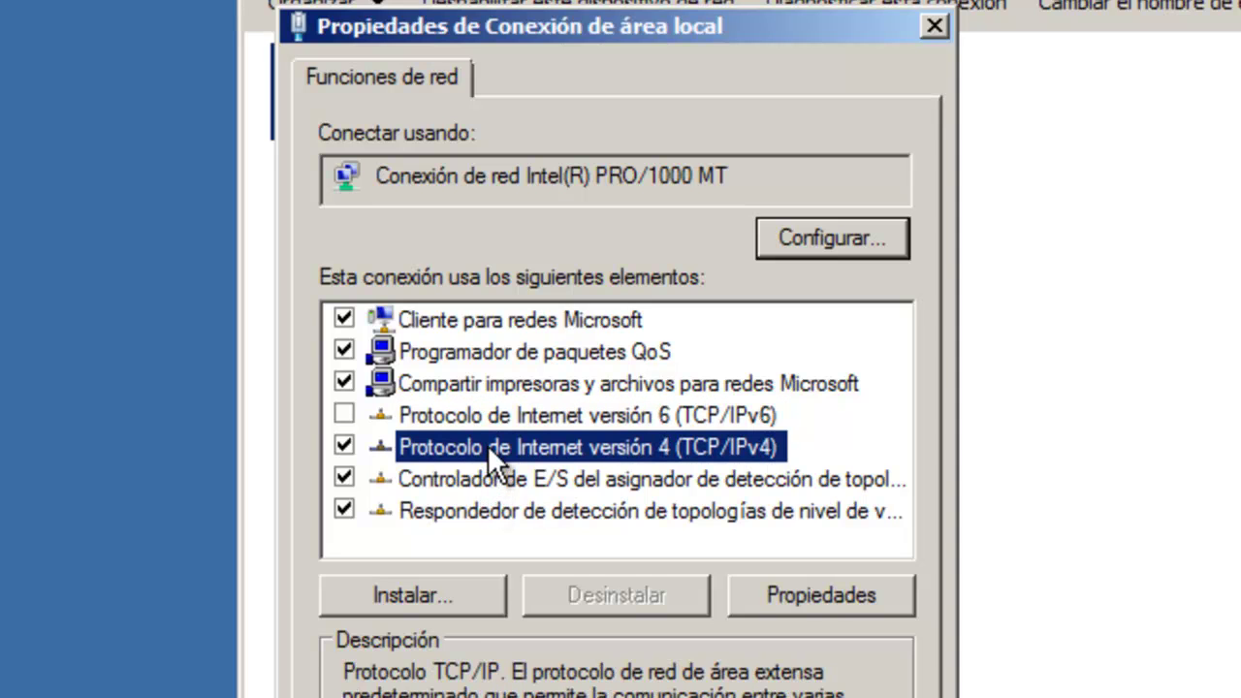
click(820, 598)
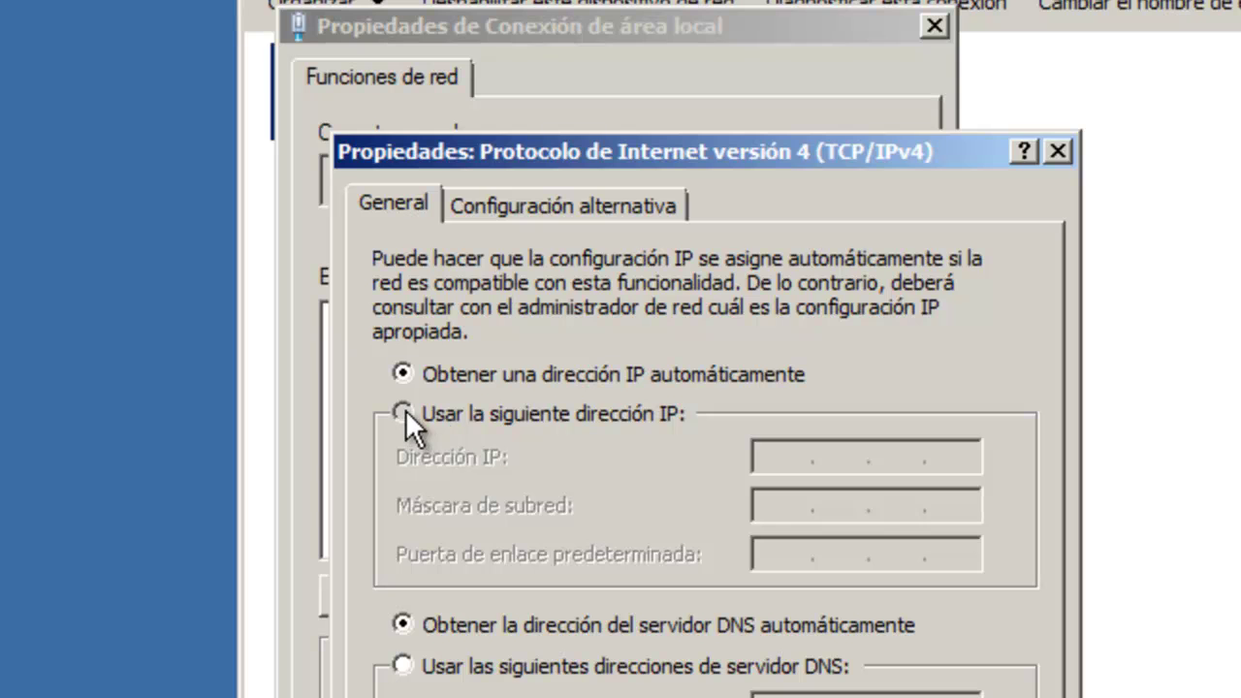
Step: Assign static IP 10.69.100.100/255.0.0.0, gateway 10.69.100.1, DNS 10.69.100.100 and close the dialogs
click(402, 413)
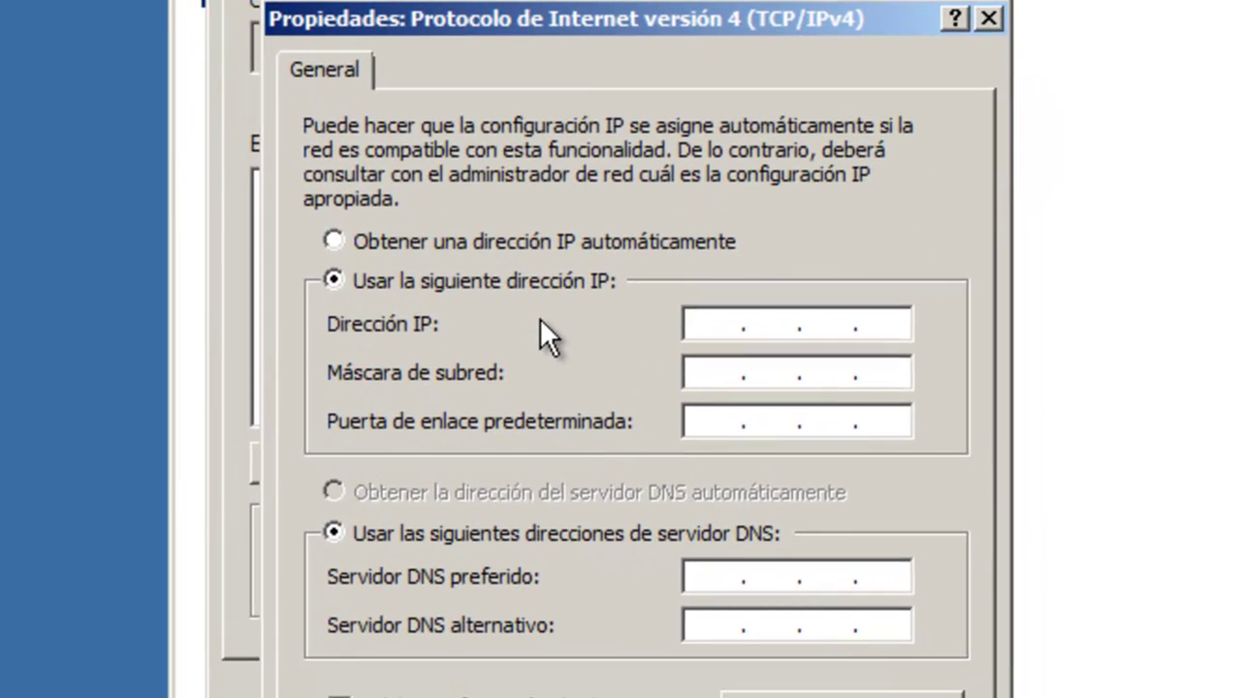
text(10.69)
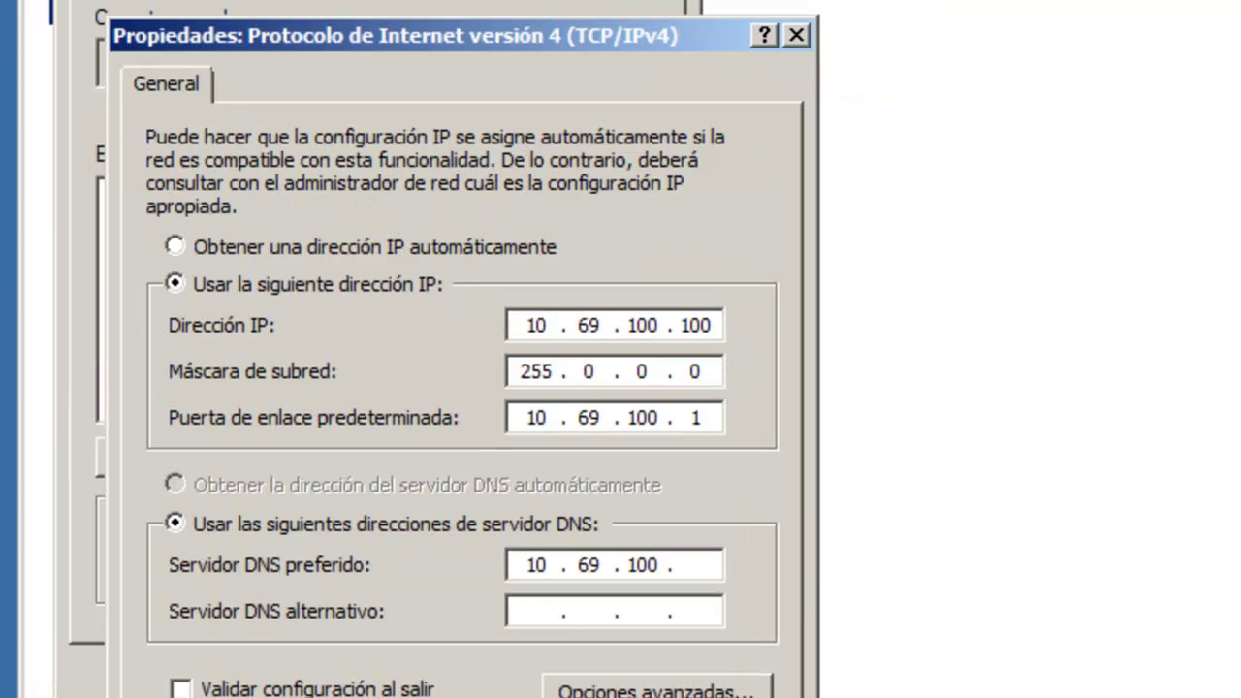
text(100.100)
click(513, 673)
click(504, 676)
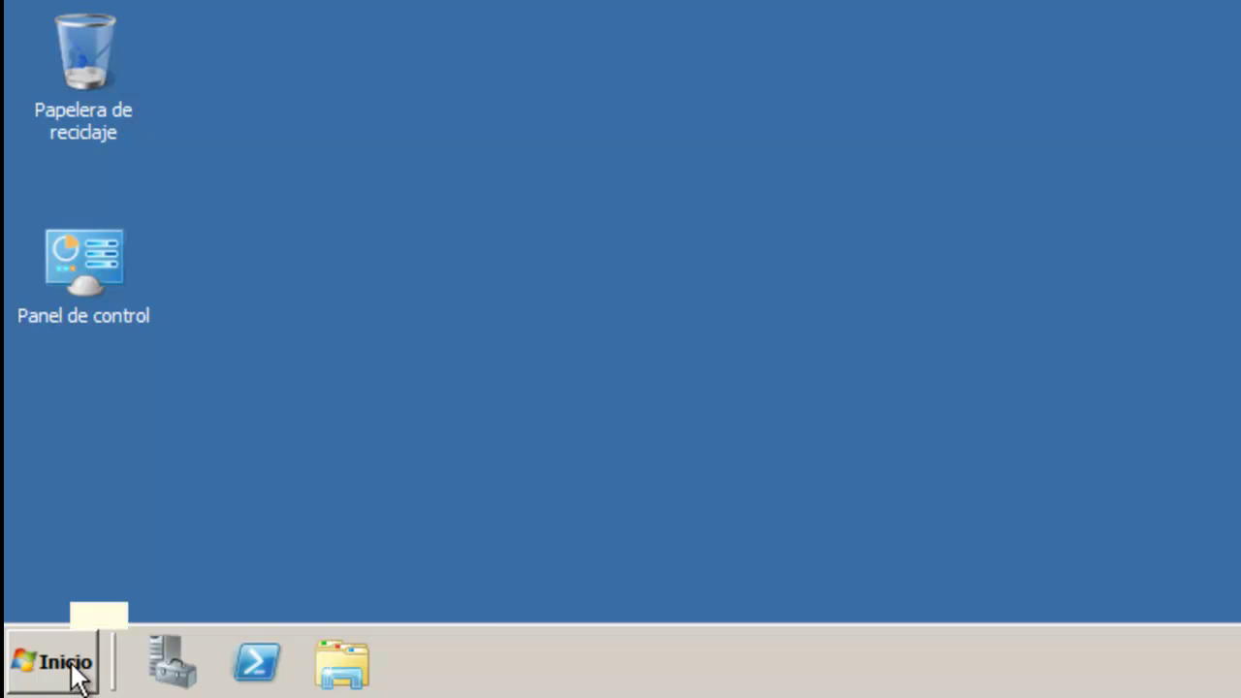
Step: Launch dcpromo from the Start search and enable advanced-mode installation
click(72, 669)
click(205, 586)
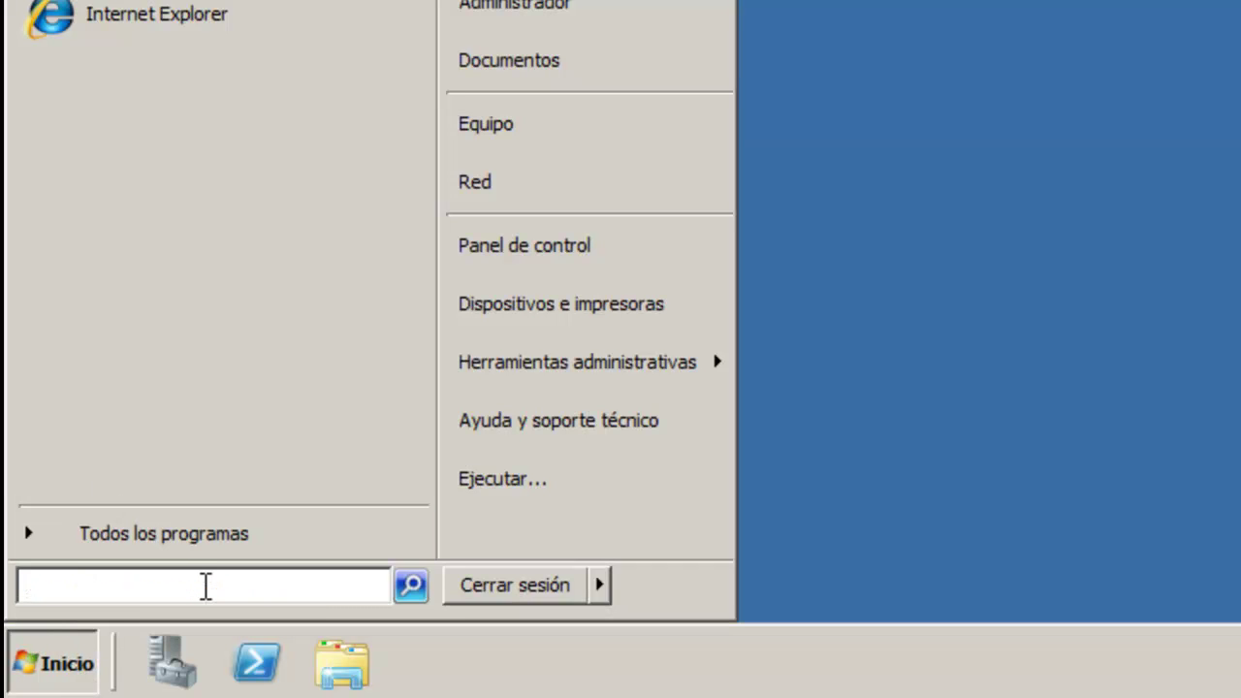
text(dcpr)
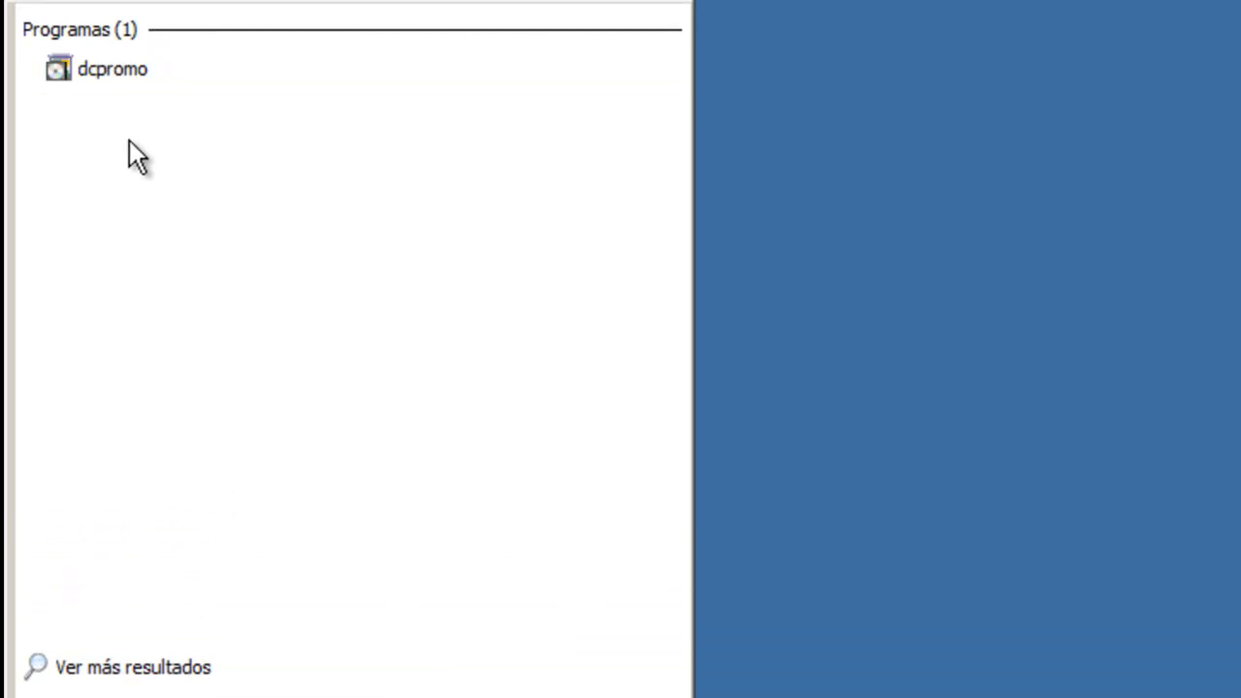
click(122, 70)
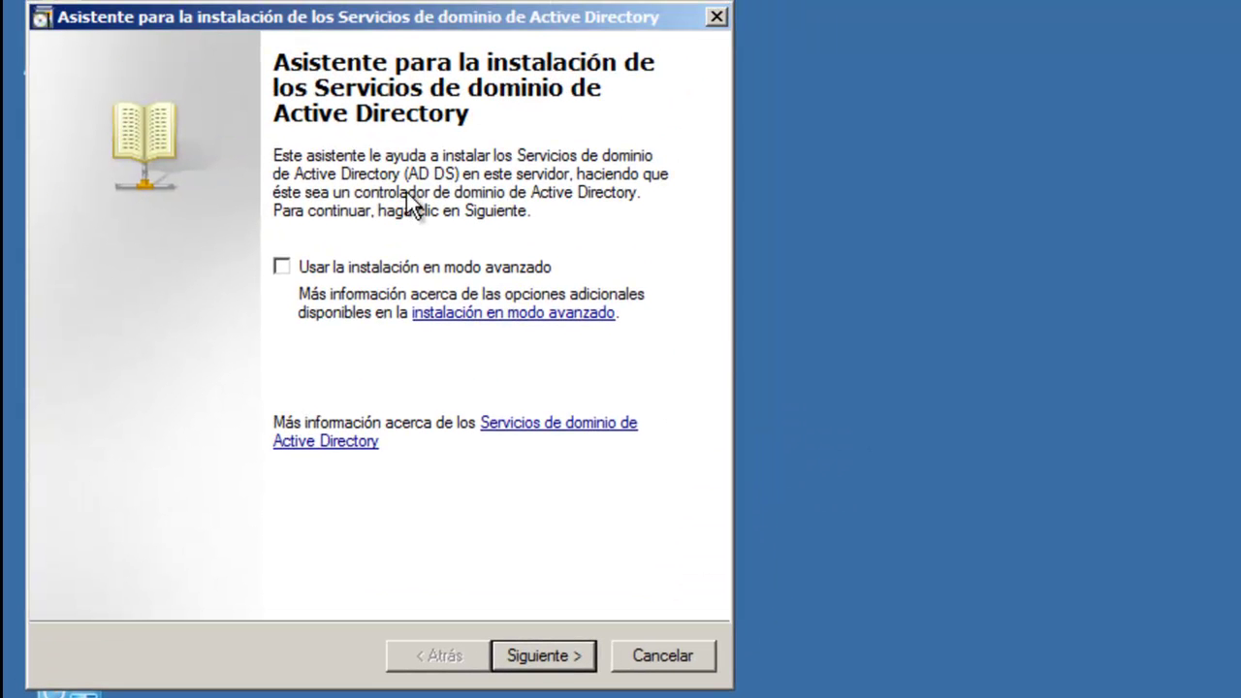
click(282, 265)
Step: Create a new domain in a new forest with root domain ideashtml5.net
click(550, 659)
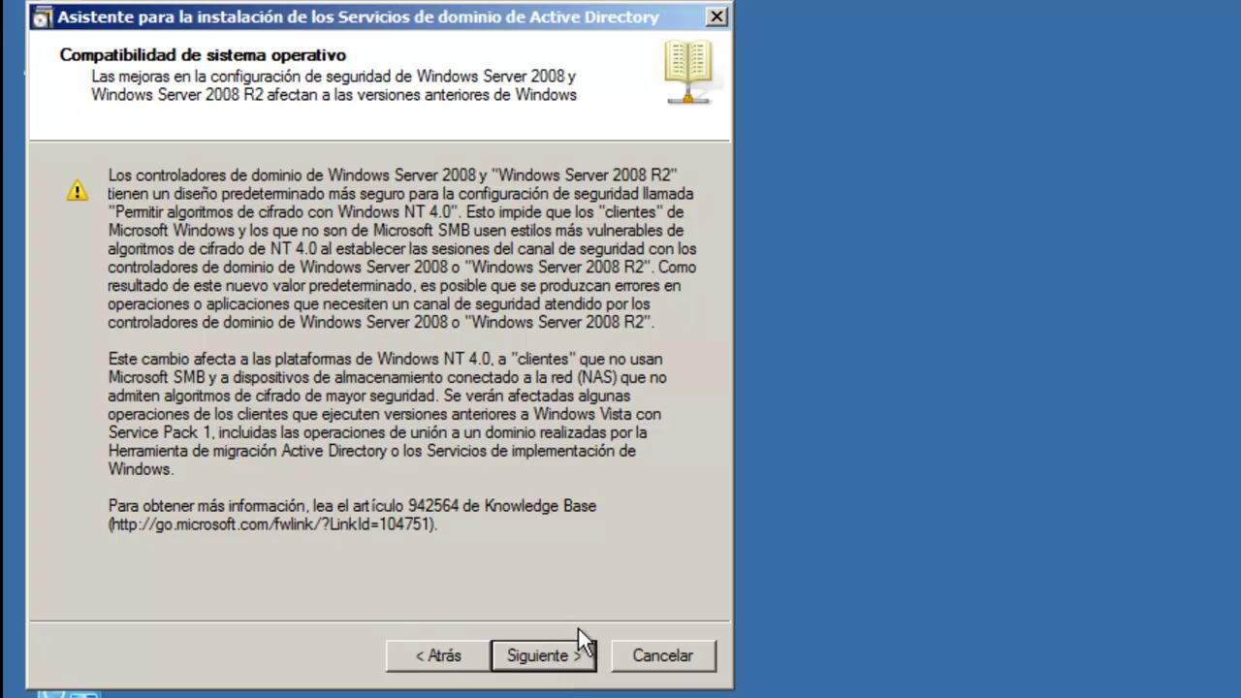
click(555, 656)
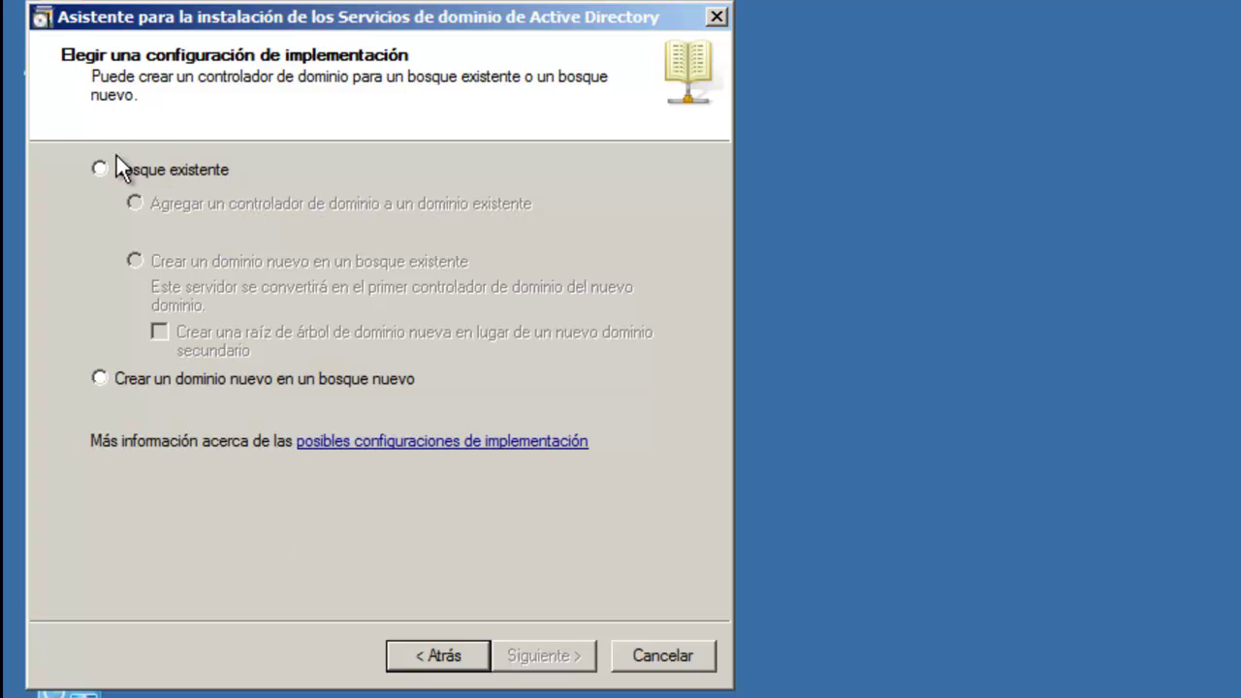
click(98, 375)
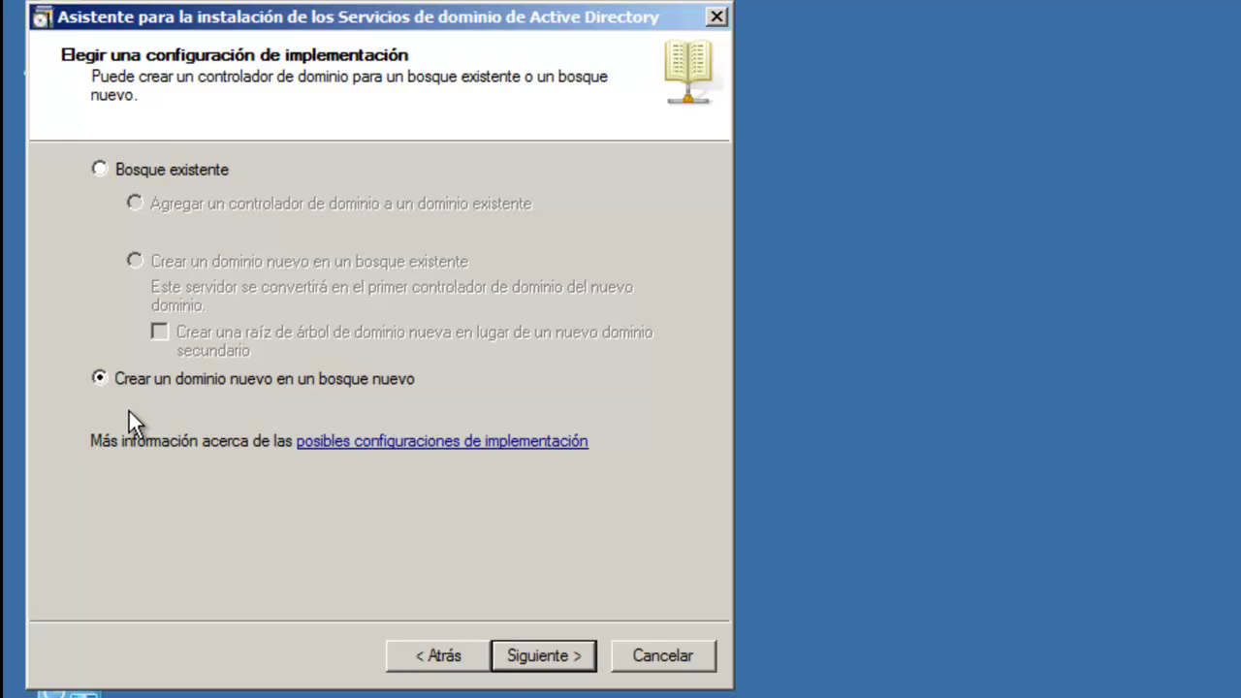
click(538, 659)
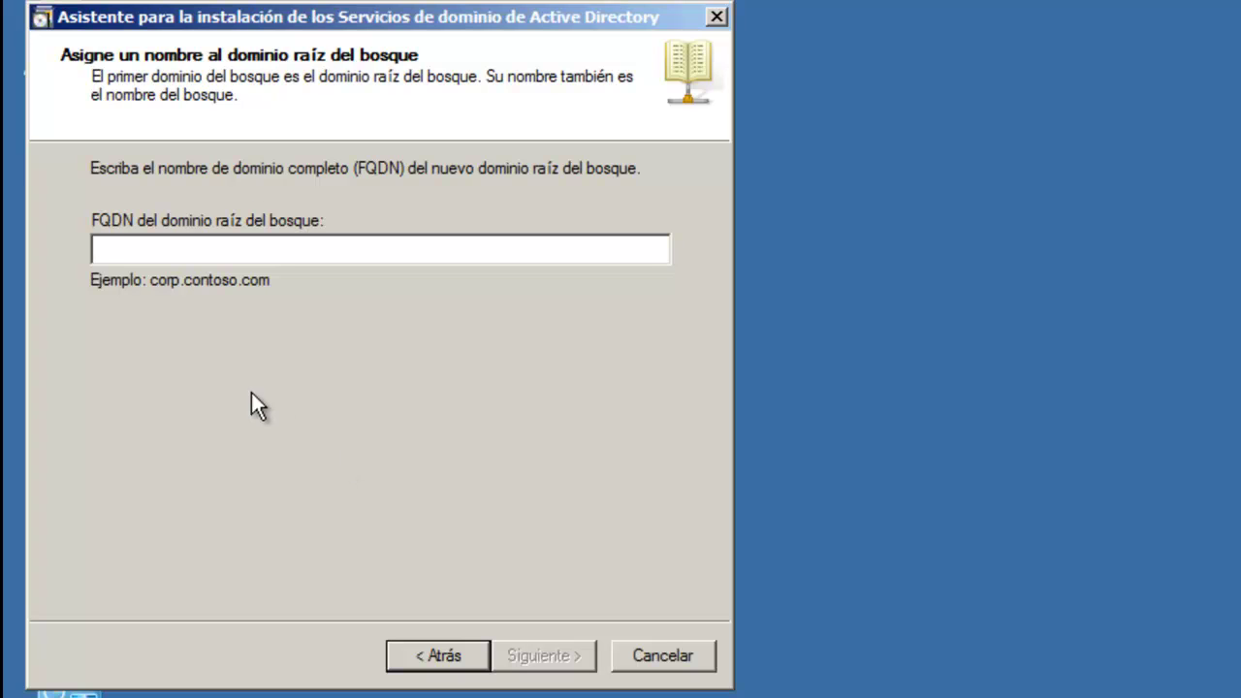
text(ideashtml5.net)
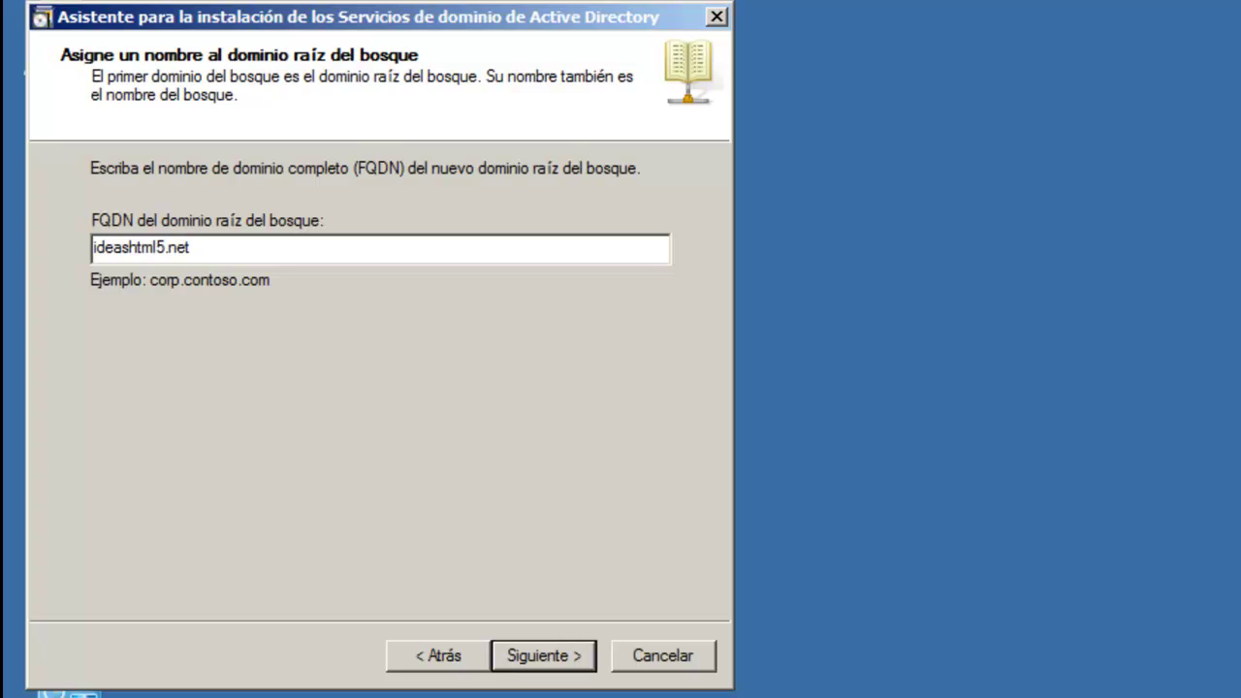
click(533, 655)
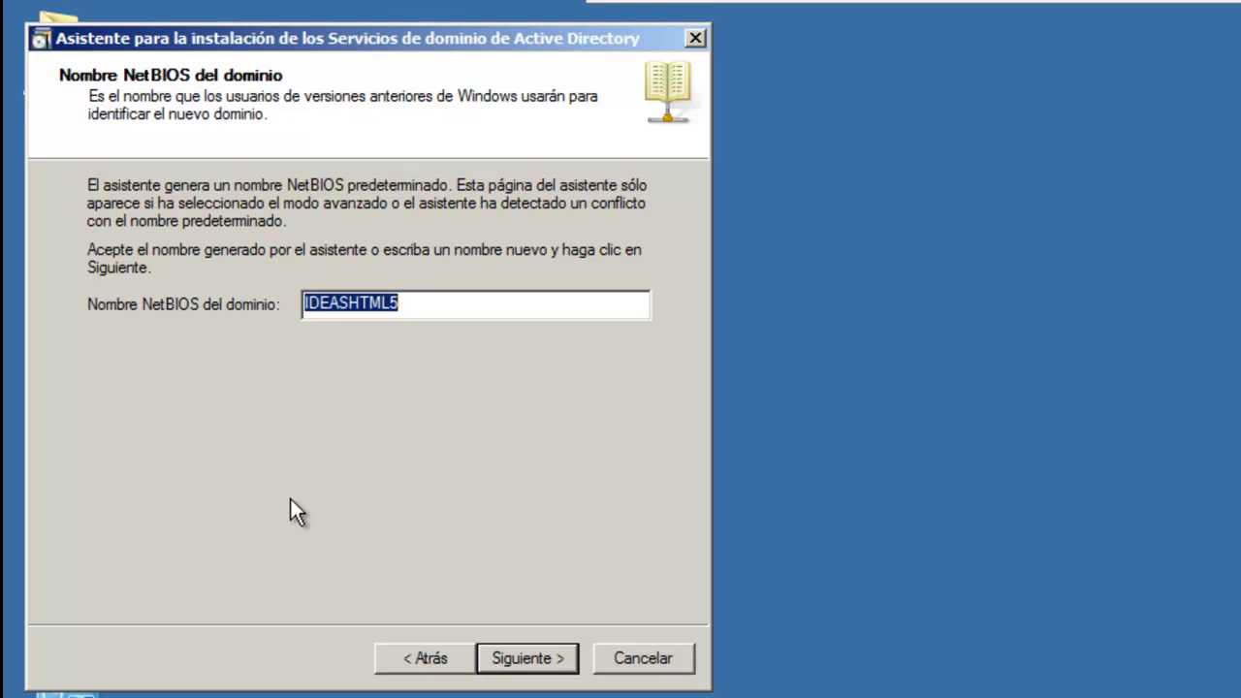
Step: Keep NetBIOS name IDEASHTML5 and Windows Server 2003 forest and domain functional levels
click(522, 660)
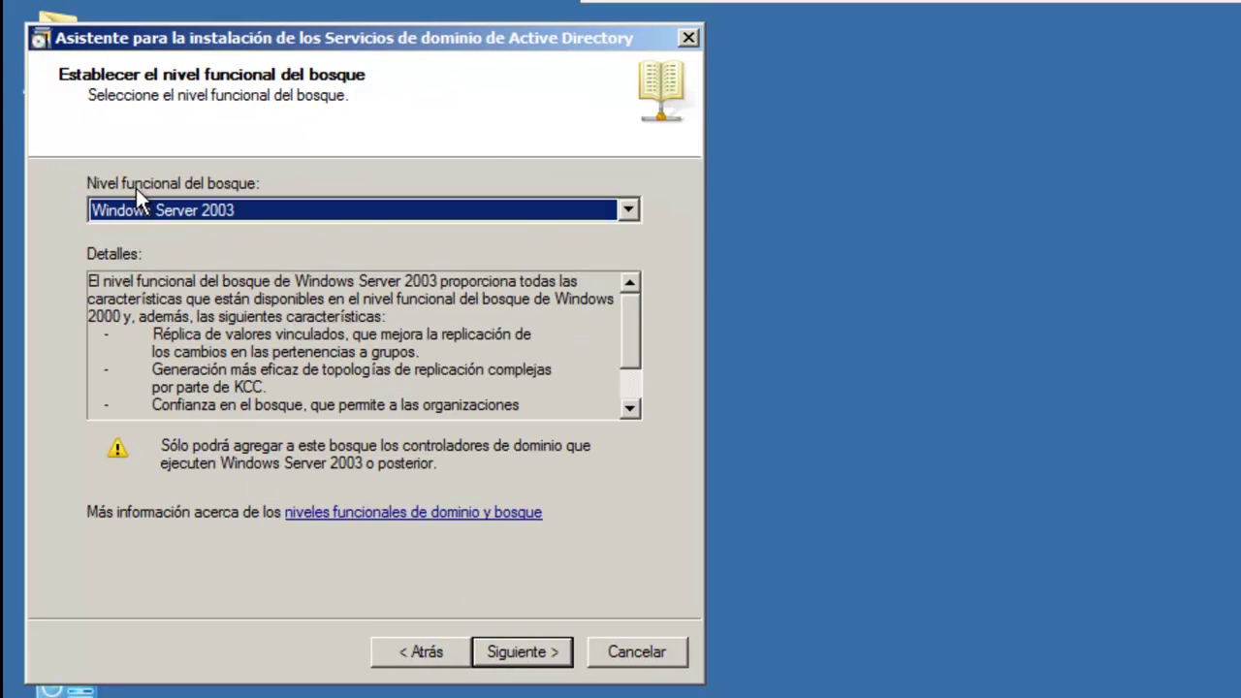
click(628, 208)
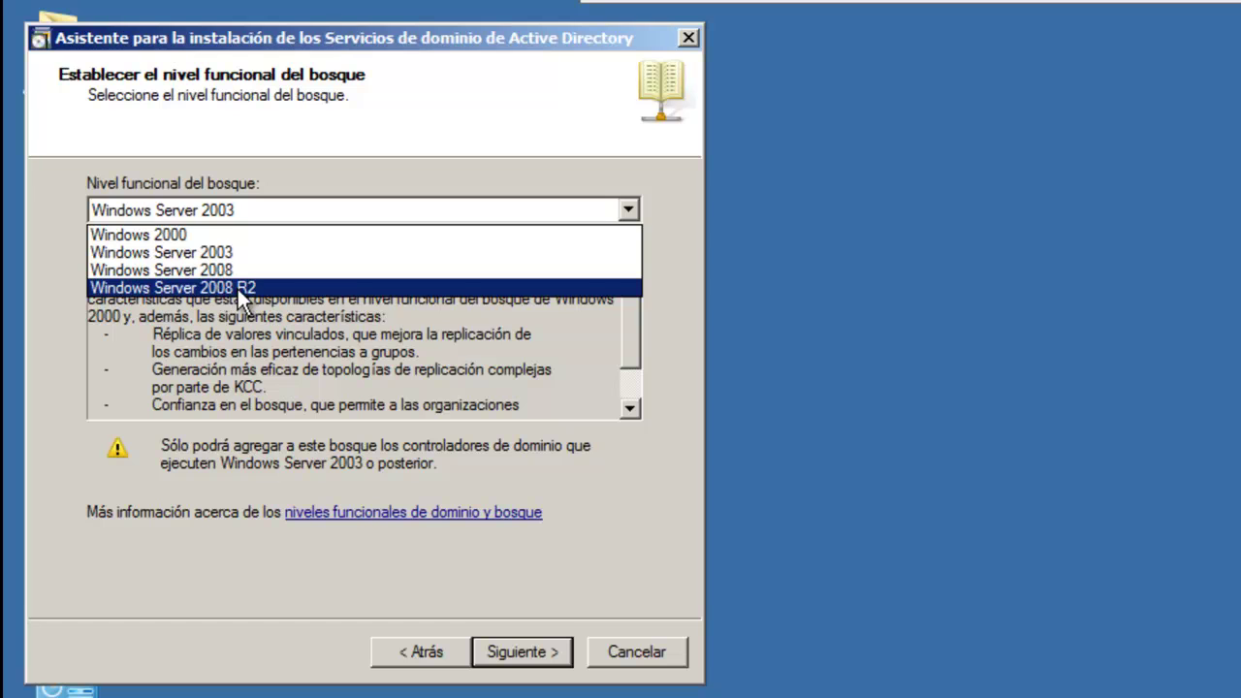
click(269, 212)
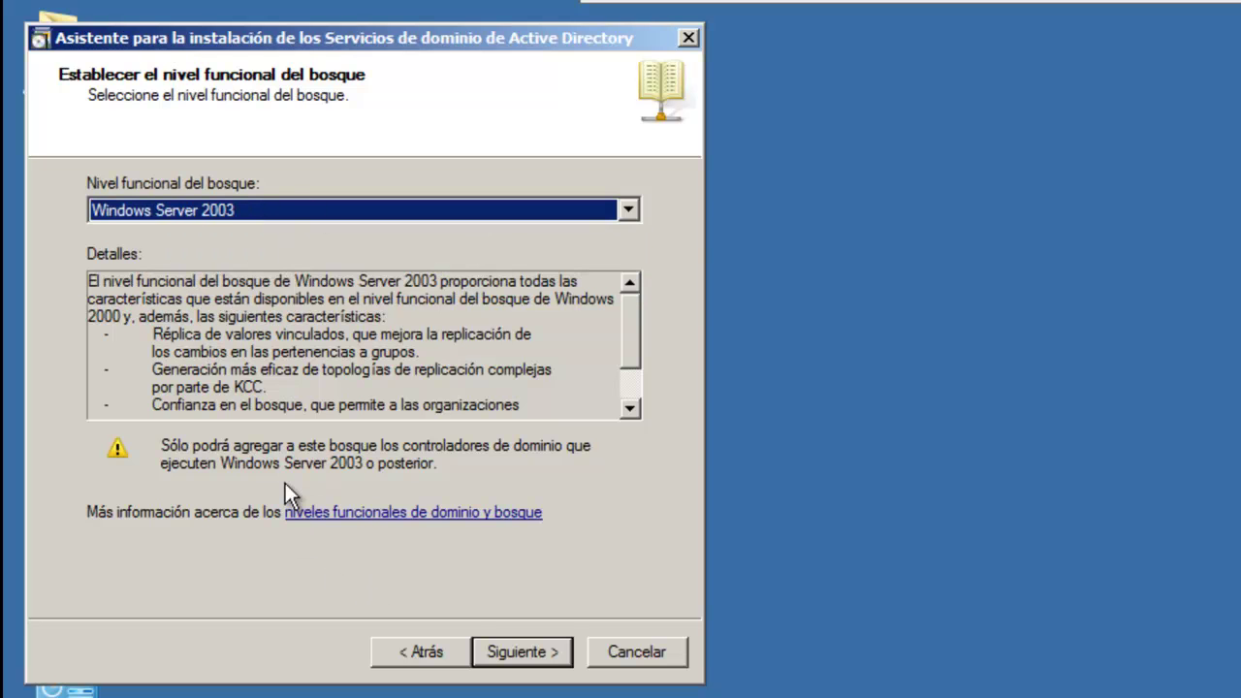
click(519, 652)
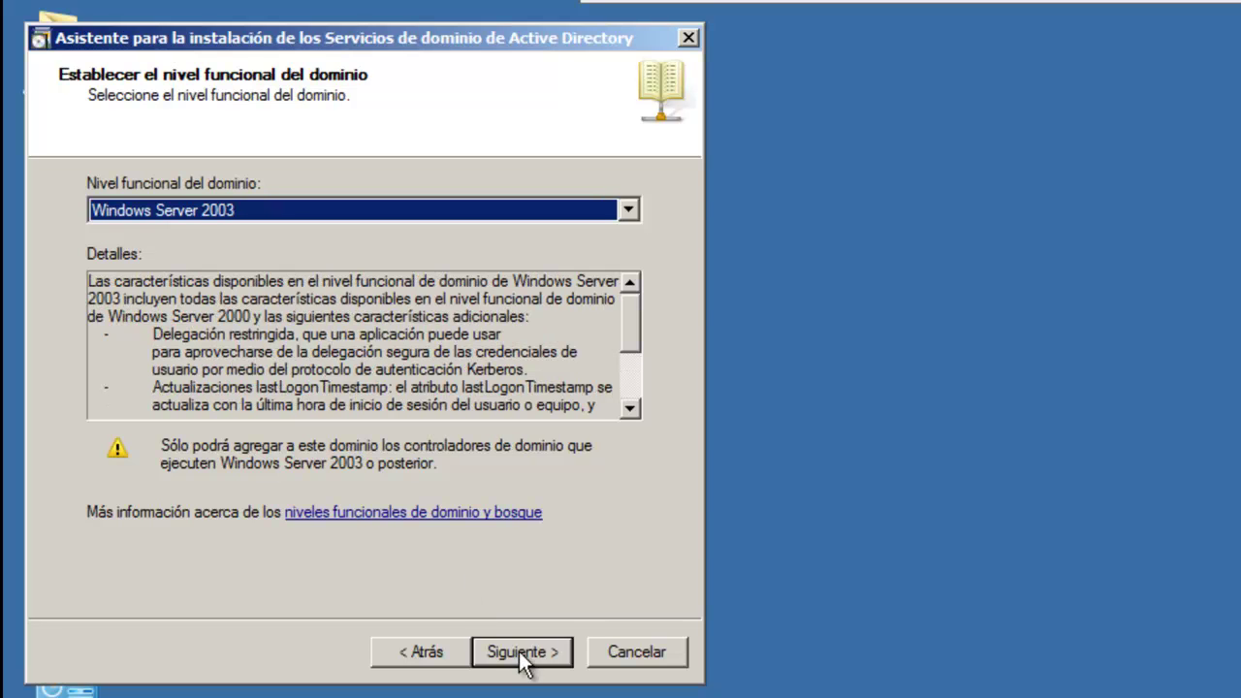
click(519, 652)
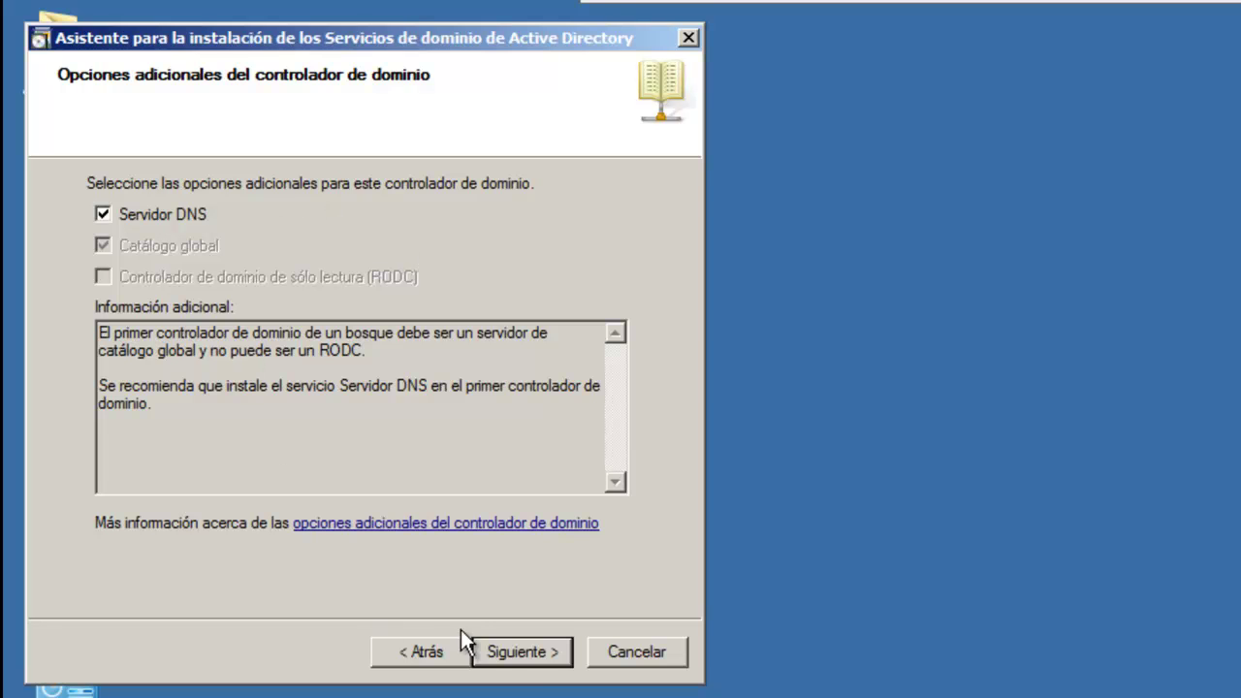
Step: Keep DNS Server, accept the delegation warning and default folders, and enter the restore-mode administrator password
click(524, 651)
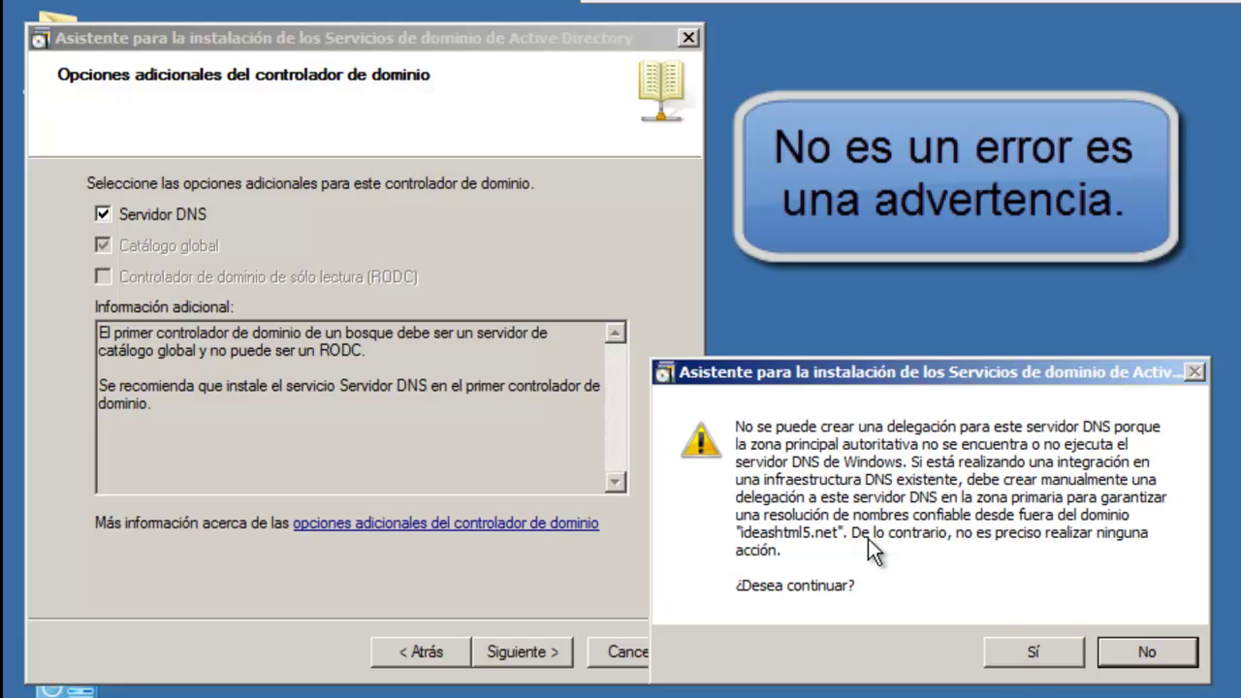
click(1035, 654)
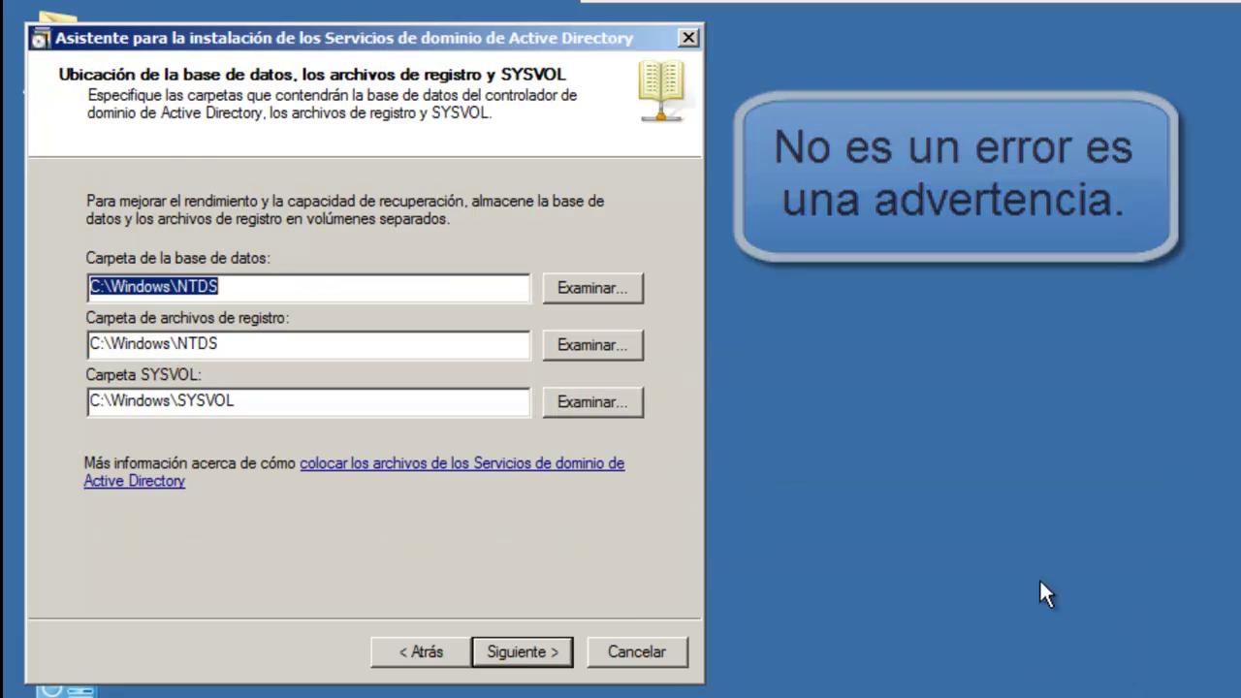
click(531, 654)
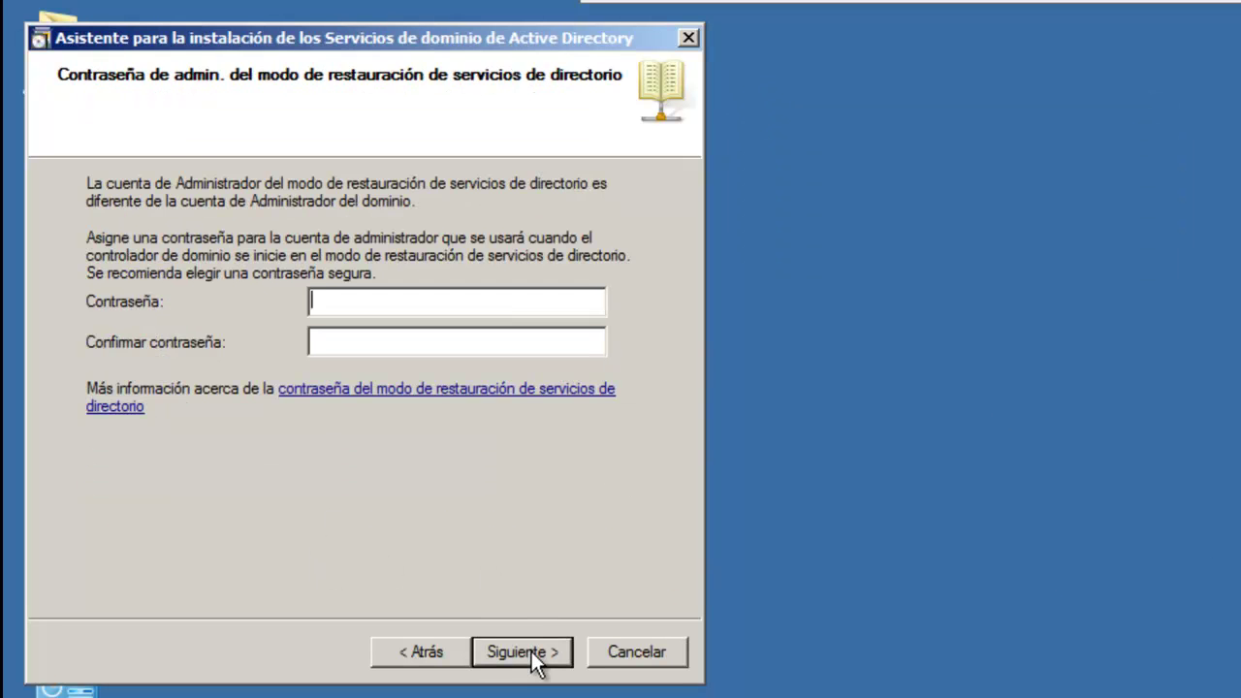
text(P@ssw0rd12)
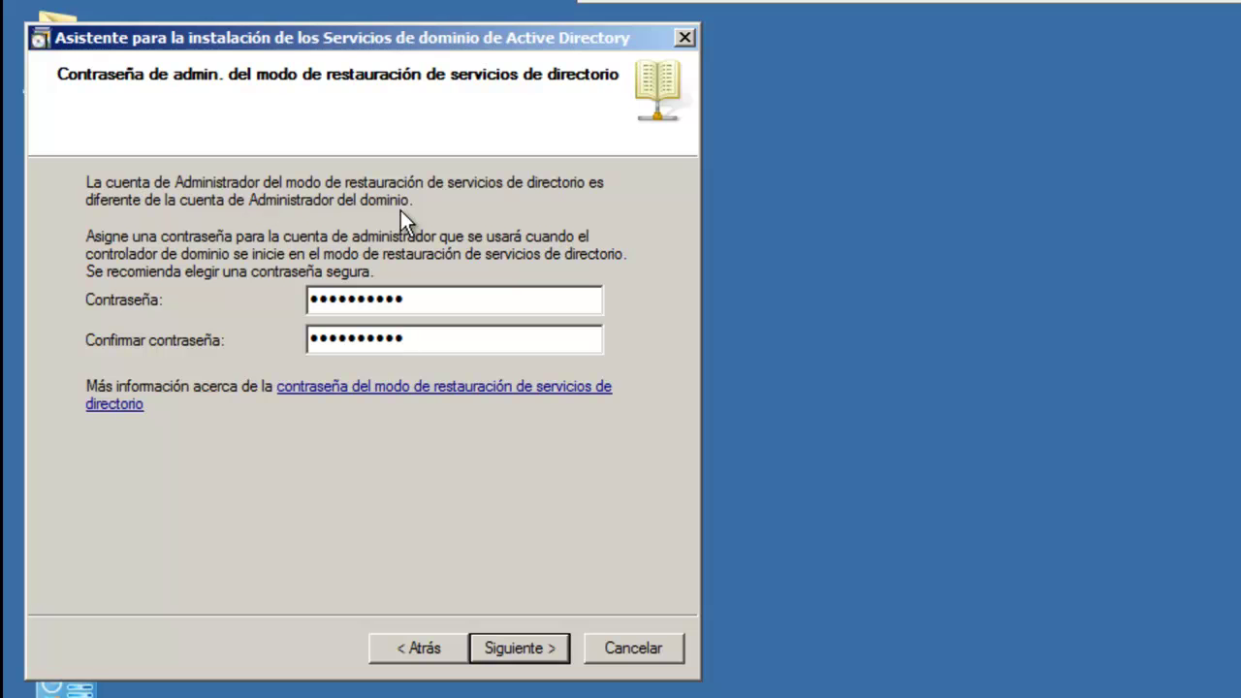
click(506, 645)
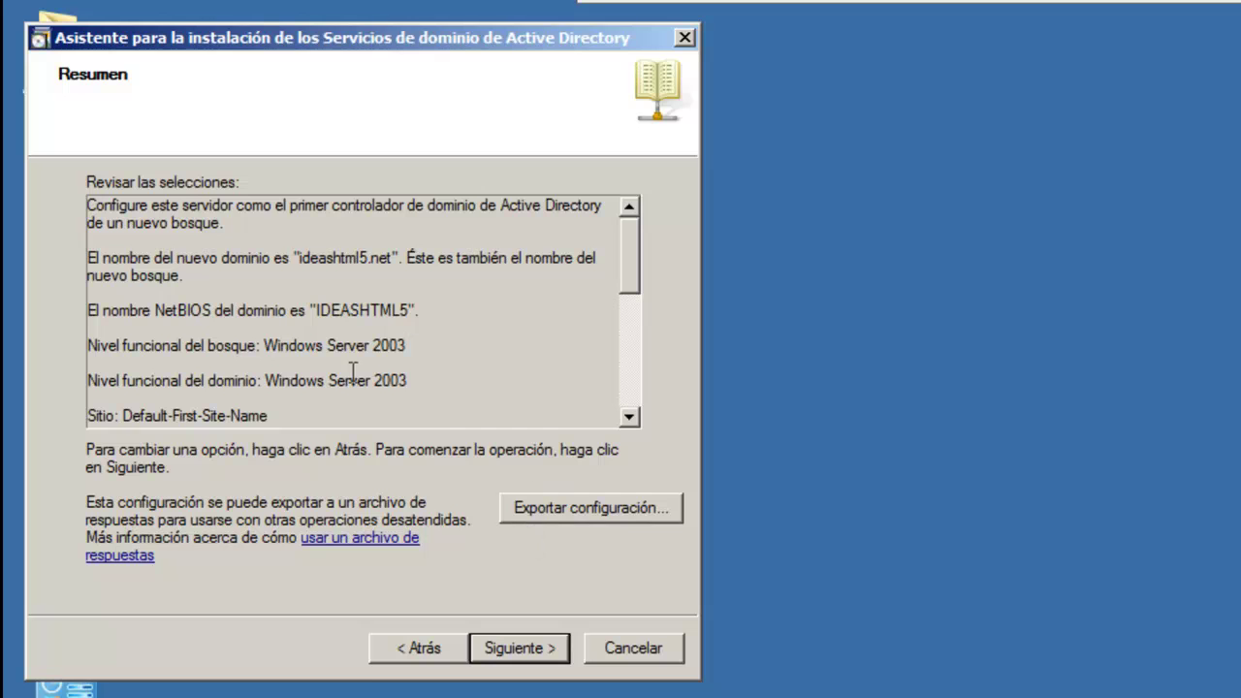
Step: Export the settings as configuracion on the desktop, start the AD DS installation, and open the exported file
click(589, 510)
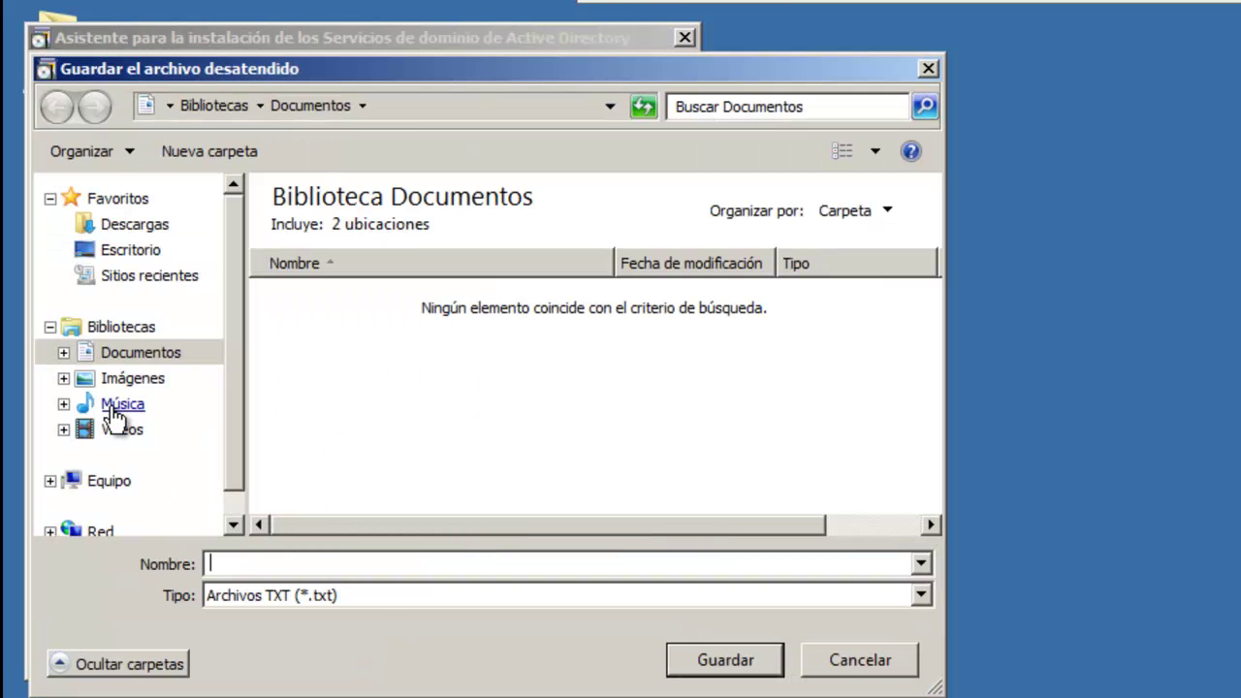
click(107, 250)
click(279, 566)
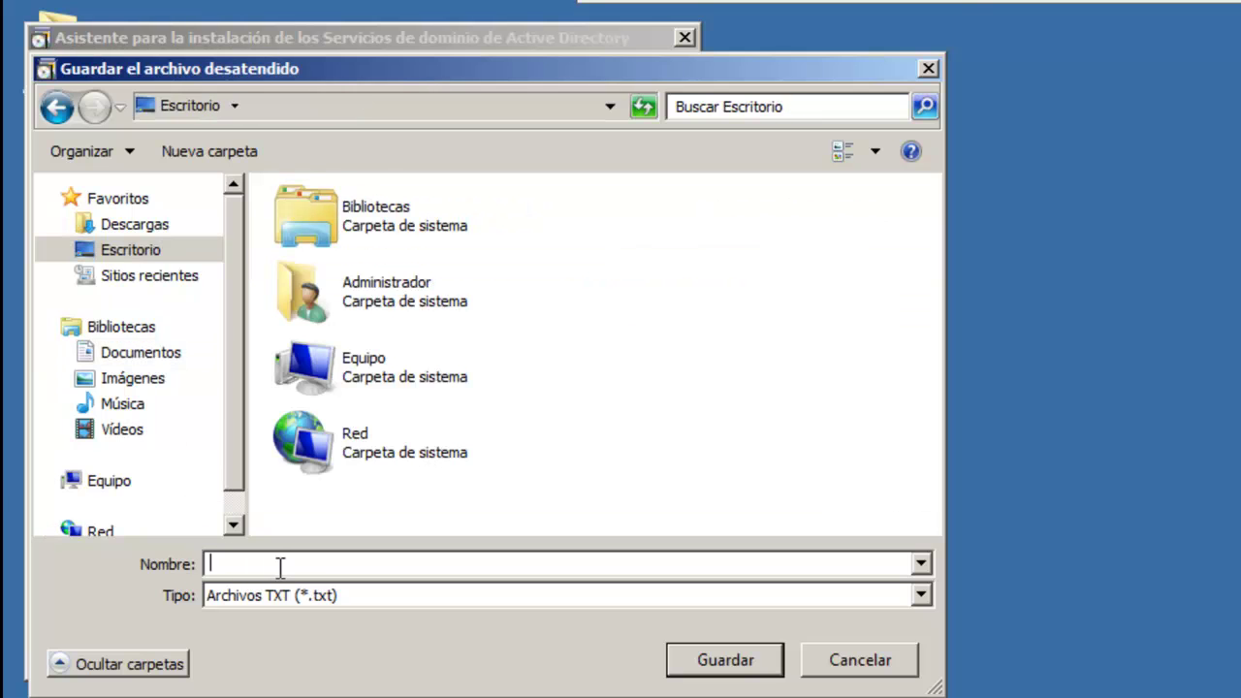
text(configuracion)
click(725, 660)
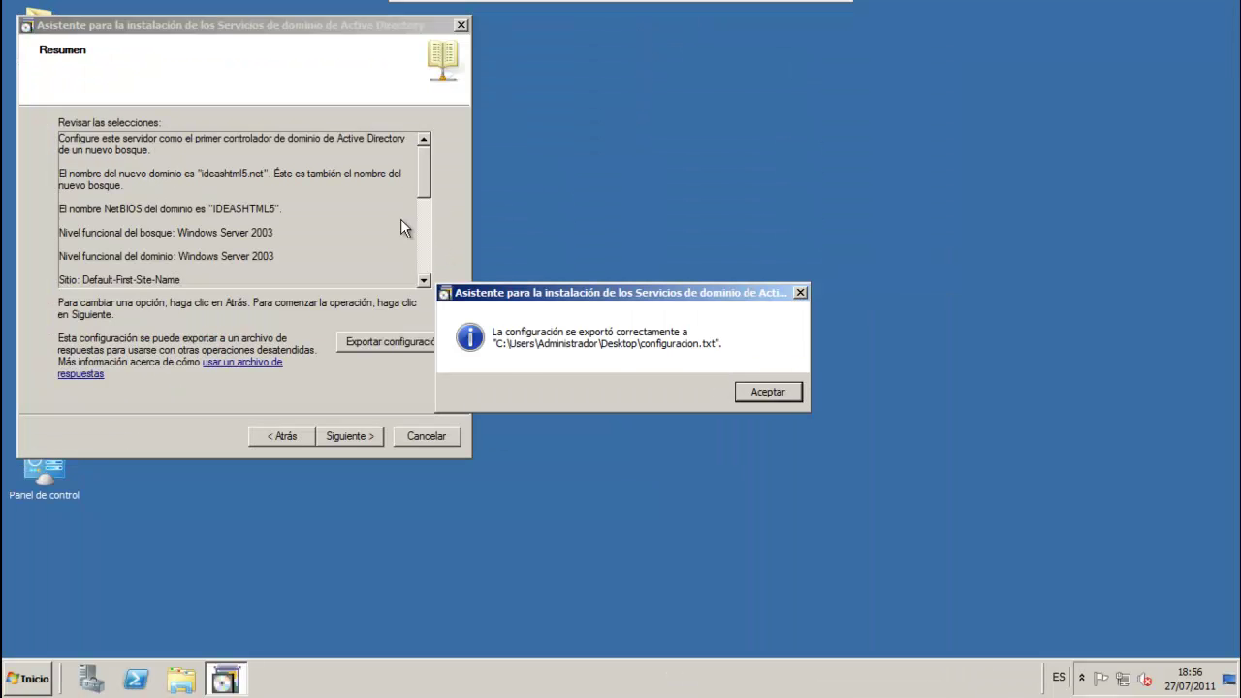
click(767, 391)
click(334, 433)
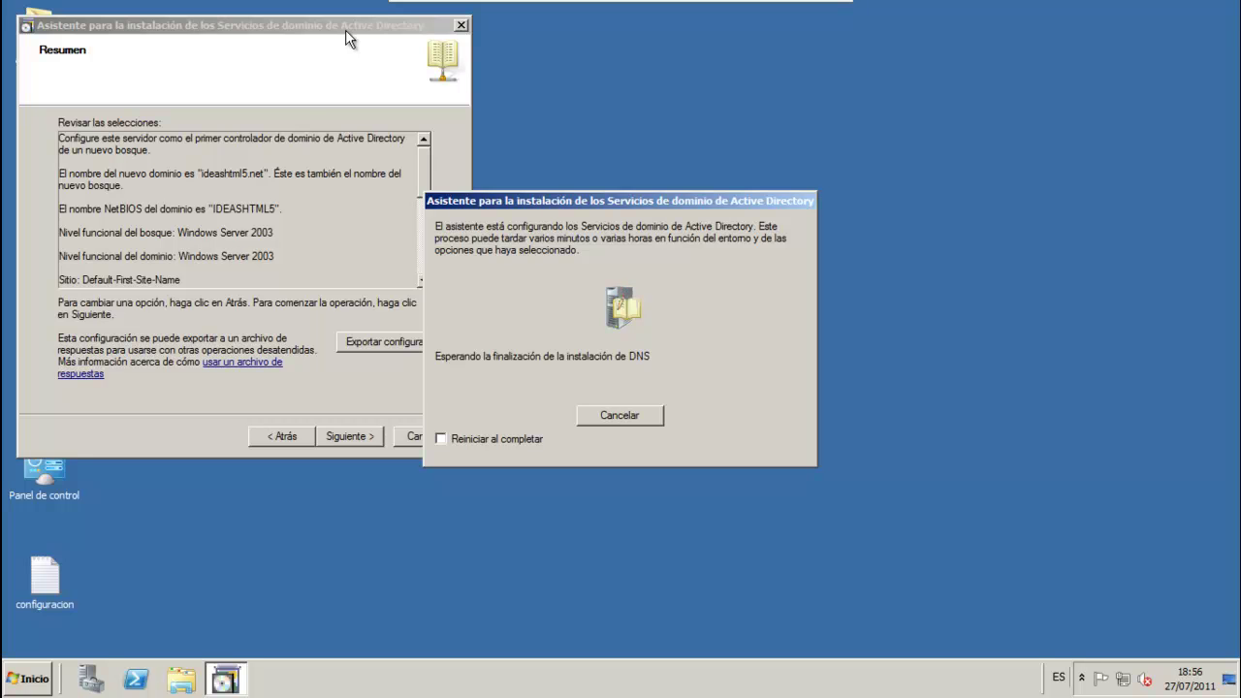
double_click(45, 581)
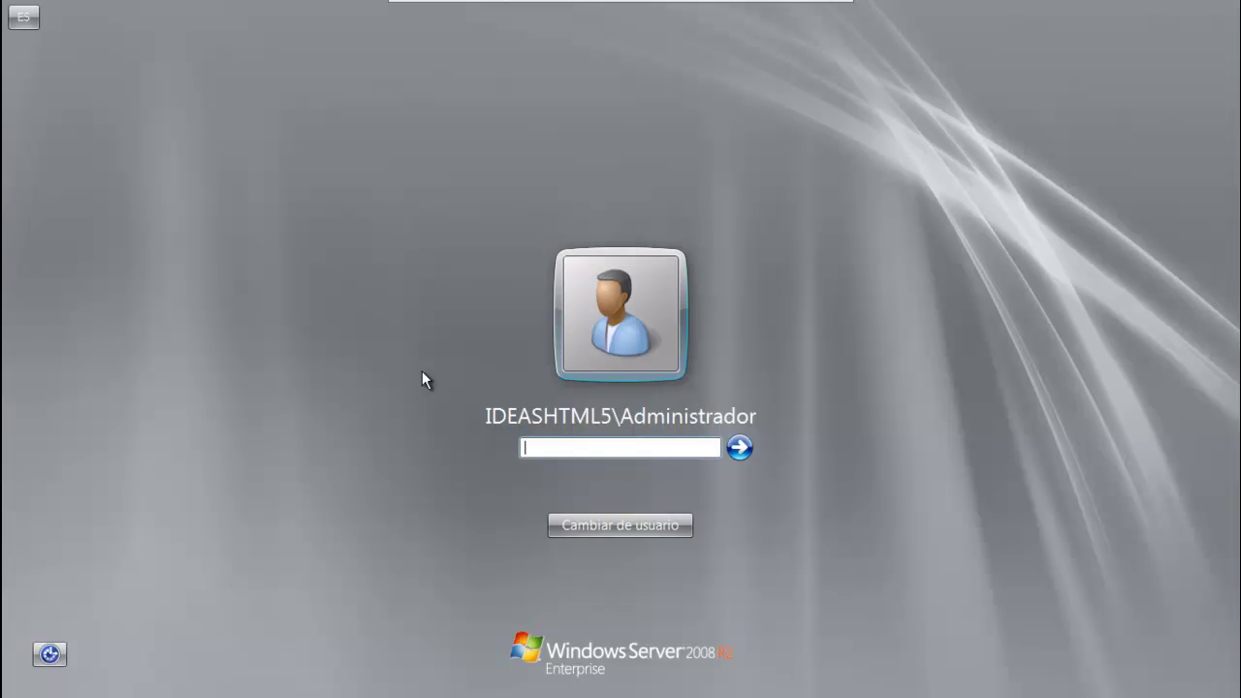
Step: Sign back in as the IDEASHTML5 domain administrator using the account password
text(***********)
key(Return)
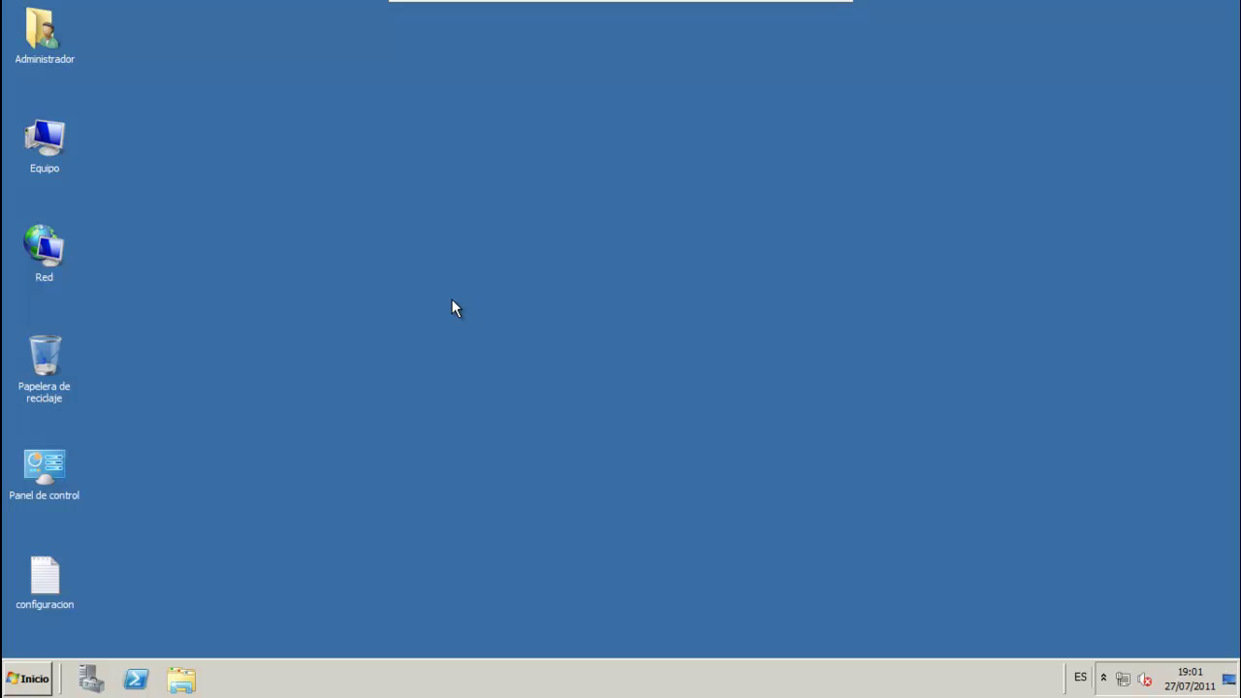
Step: Replace the Local Area Connection's preferred DNS server 127.0.0.1 with 10.69.100.100
right_click(45, 257)
click(129, 359)
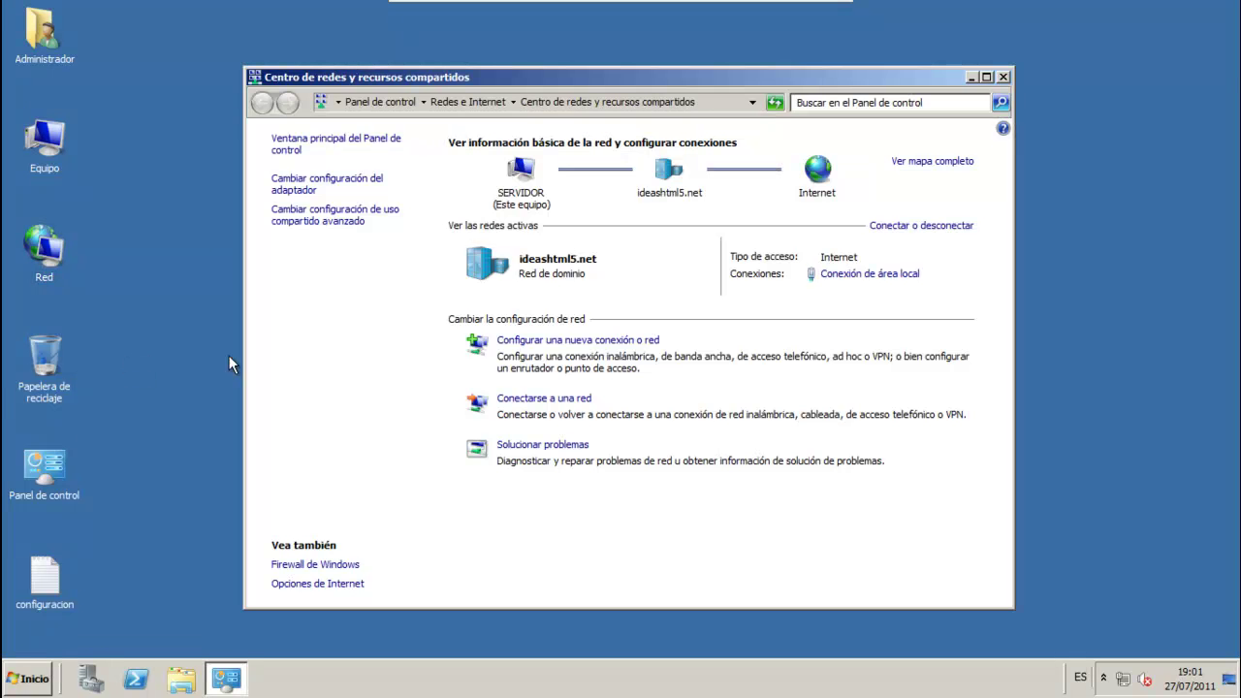
click(304, 188)
right_click(355, 176)
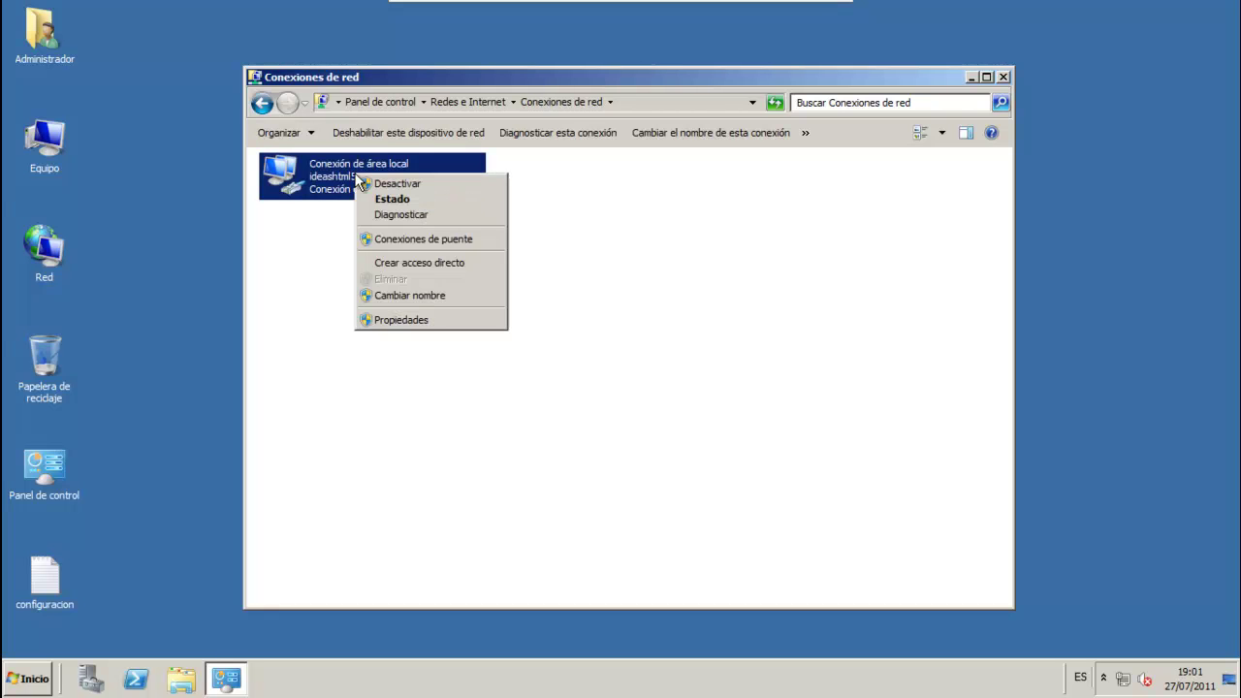
click(417, 320)
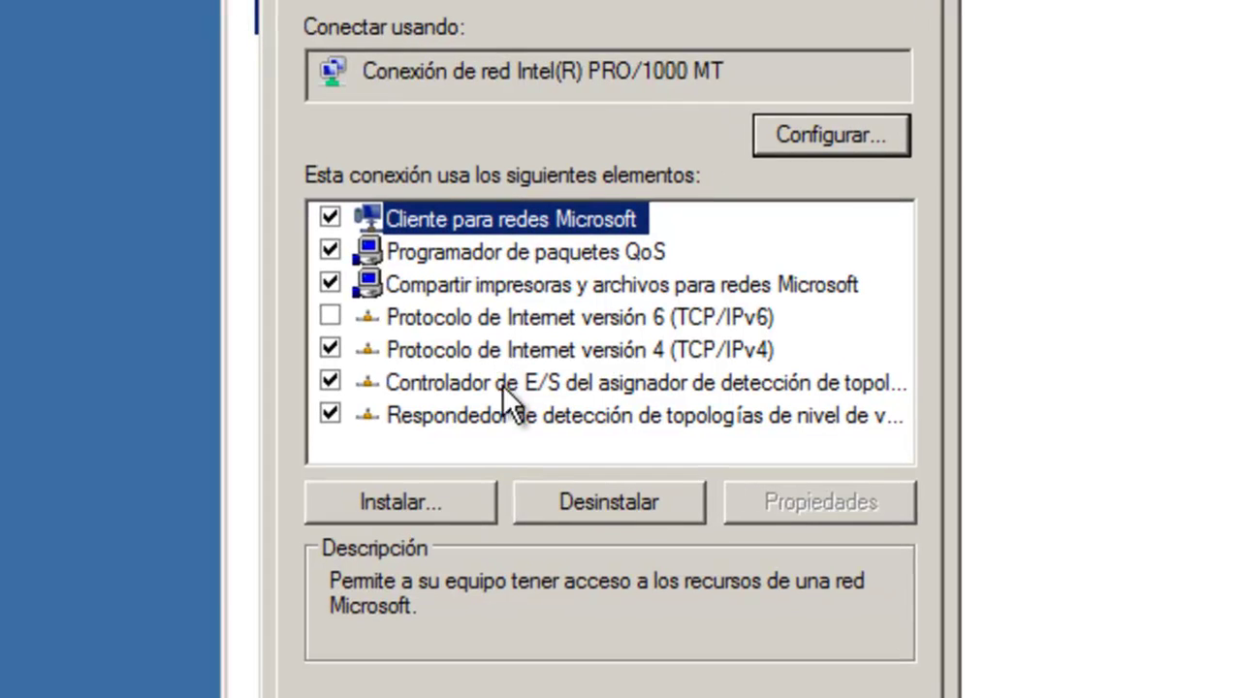
double_click(587, 347)
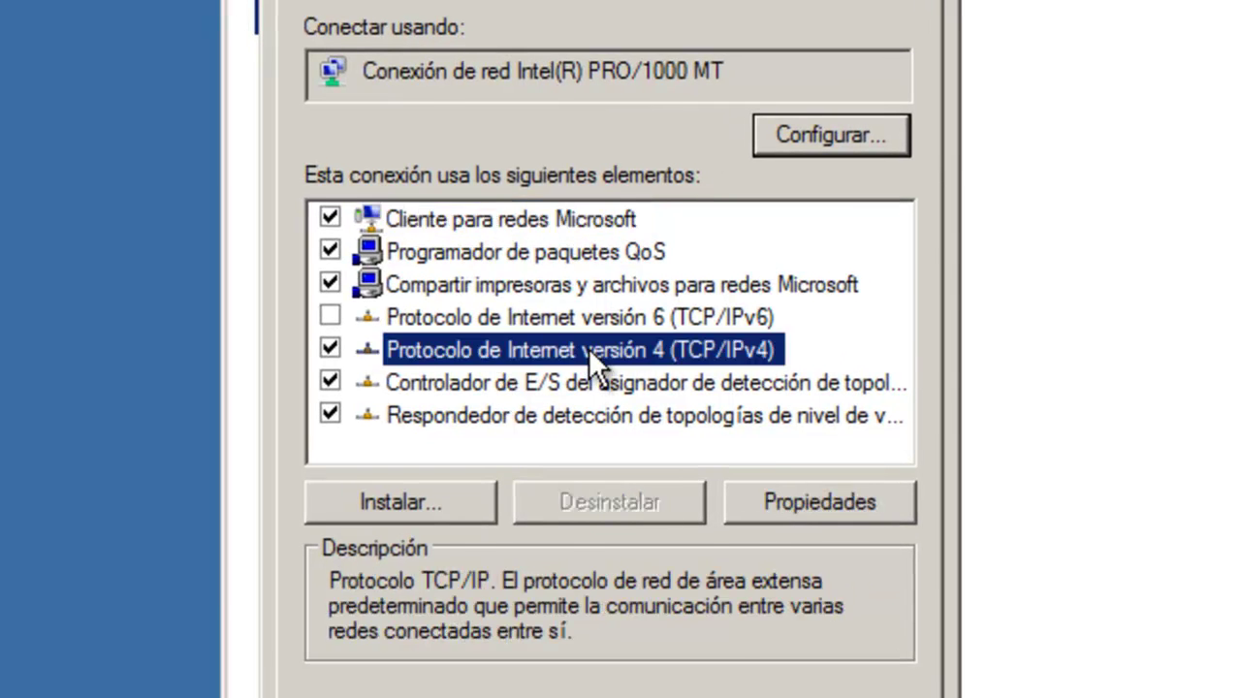
click(974, 622)
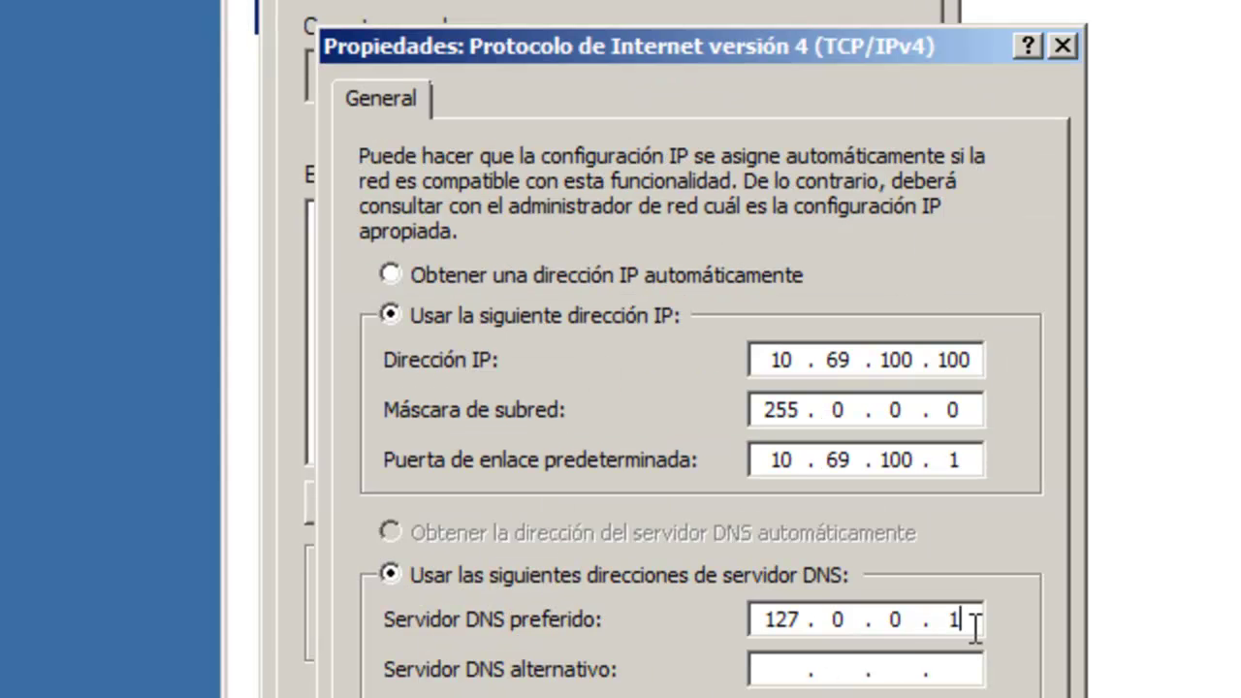
key(BackSpace)
key(BackSpace)
key(BackSpace)
key(BackSpace)
key(BackSpace)
key(BackSpace)
key(BackSpace)
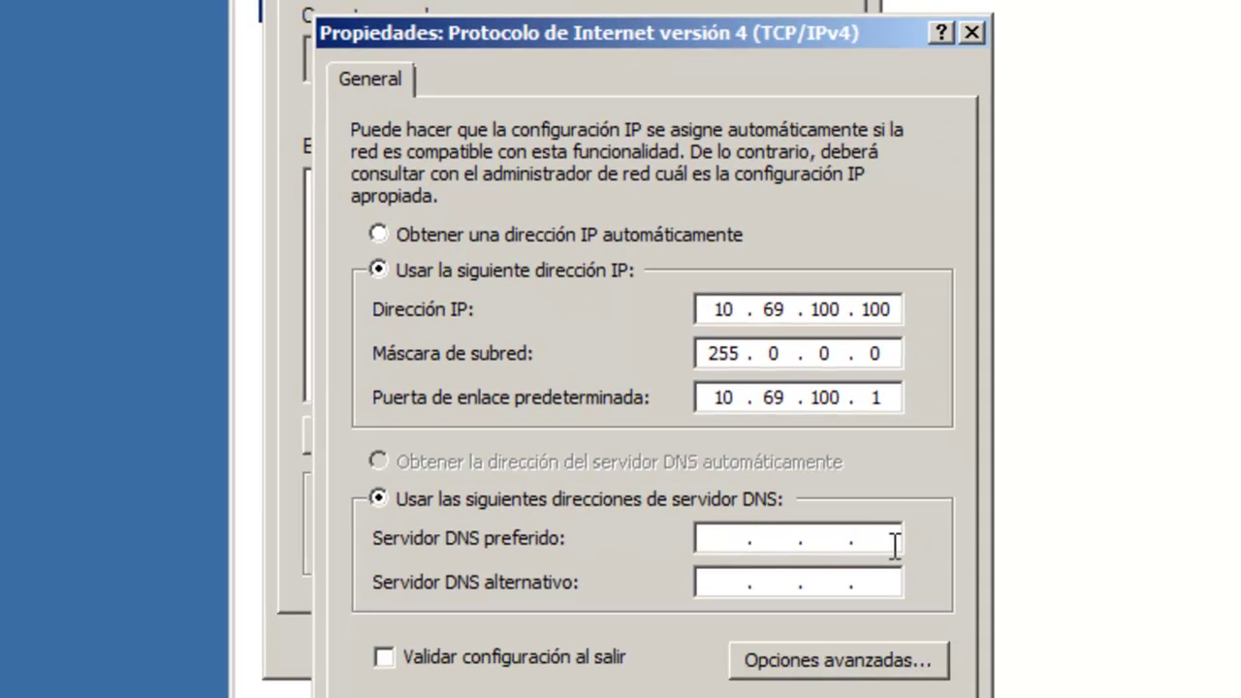
text(10 . )
text(69 . 100 . )
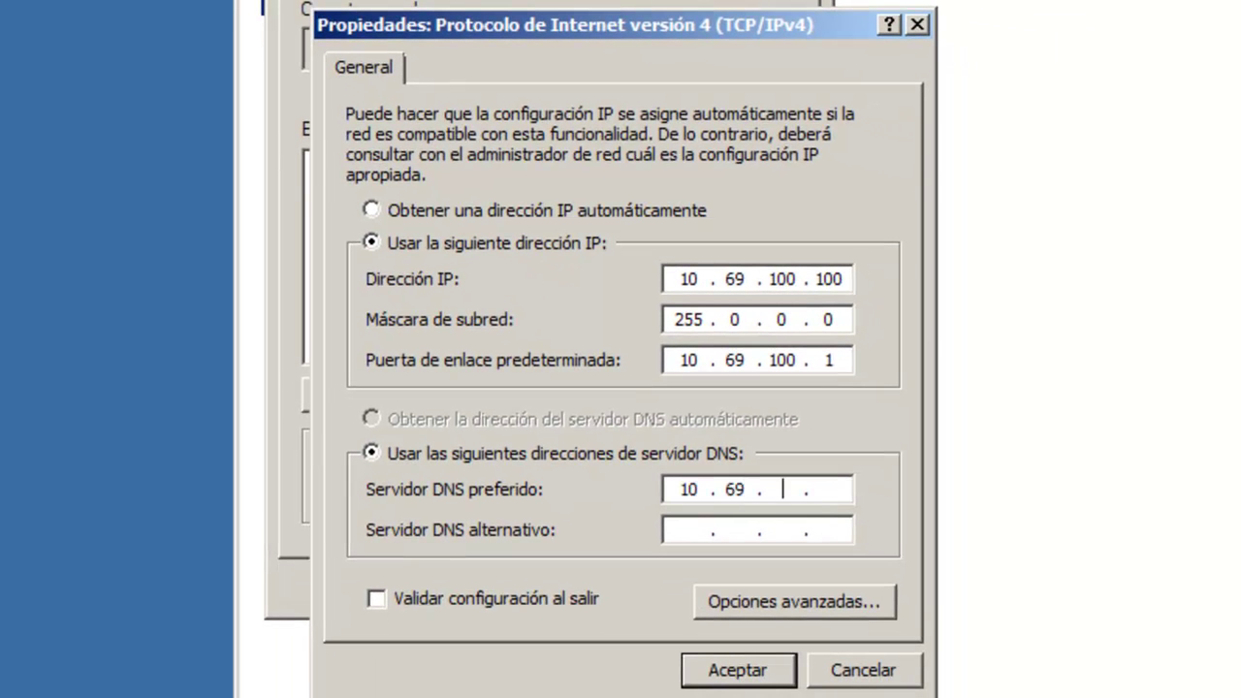
text(100)
Step: Add ideashtml5.net as the connection's DNS suffix and close all network dialogs
click(818, 602)
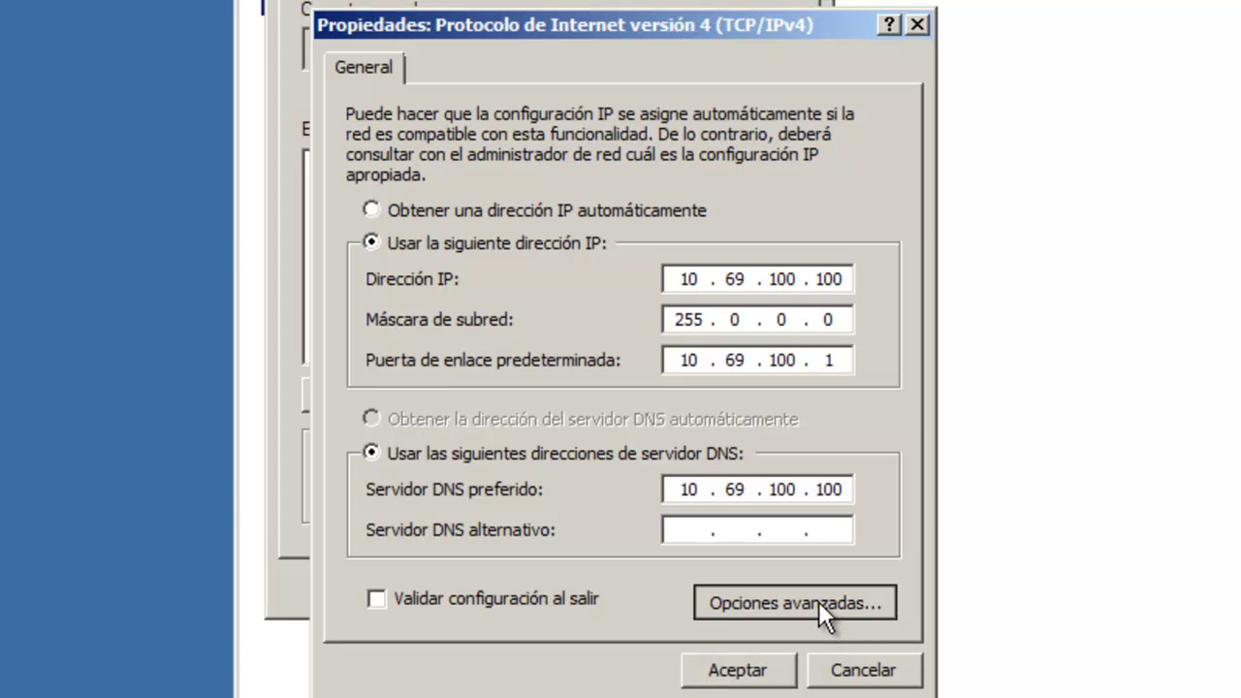
click(545, 92)
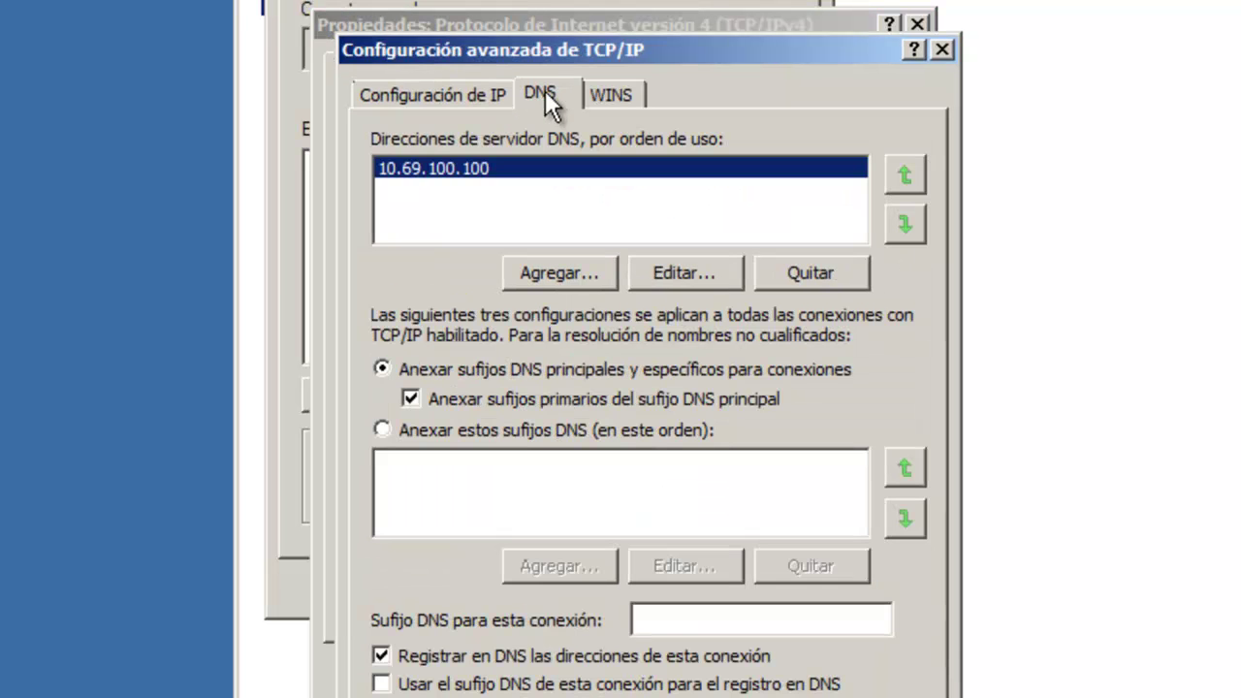
click(676, 611)
text(ideashtml5.net)
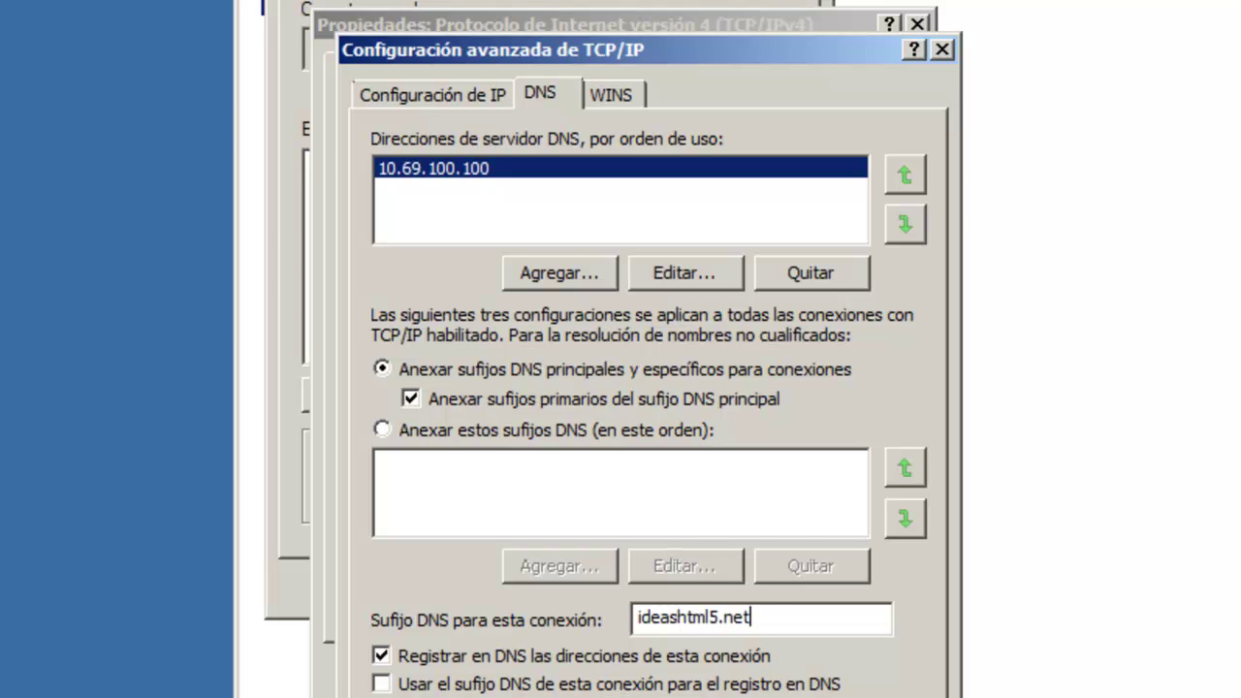
key(Return)
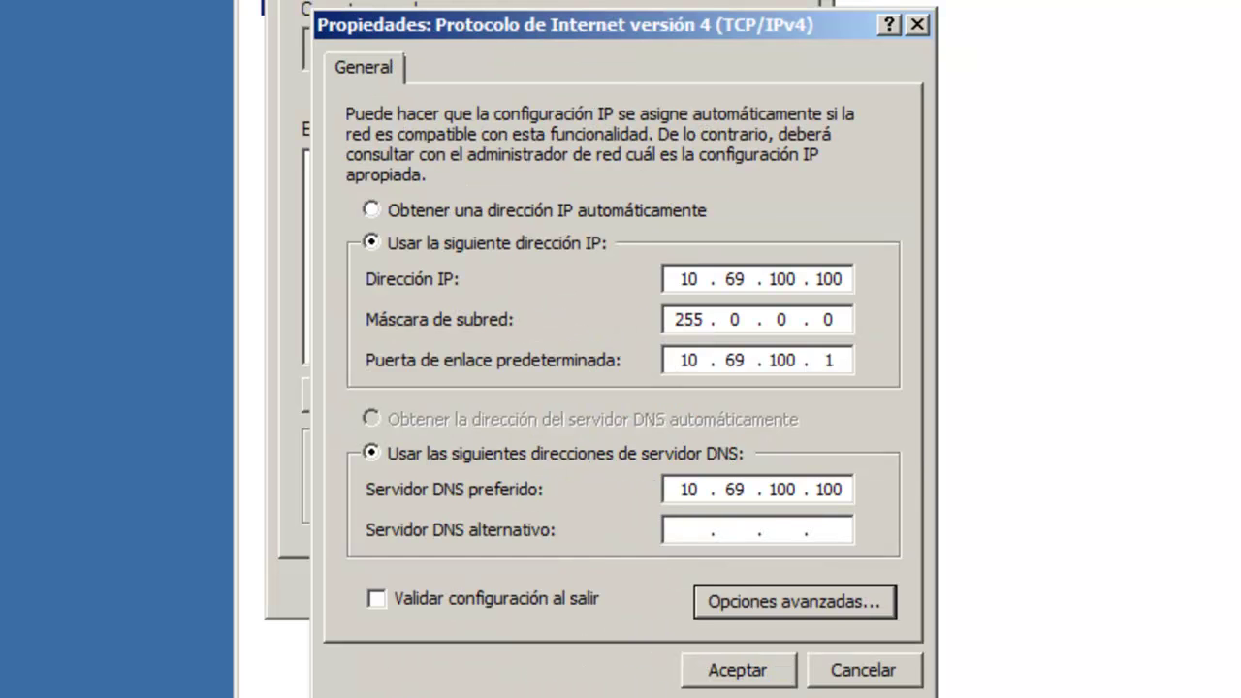
click(734, 671)
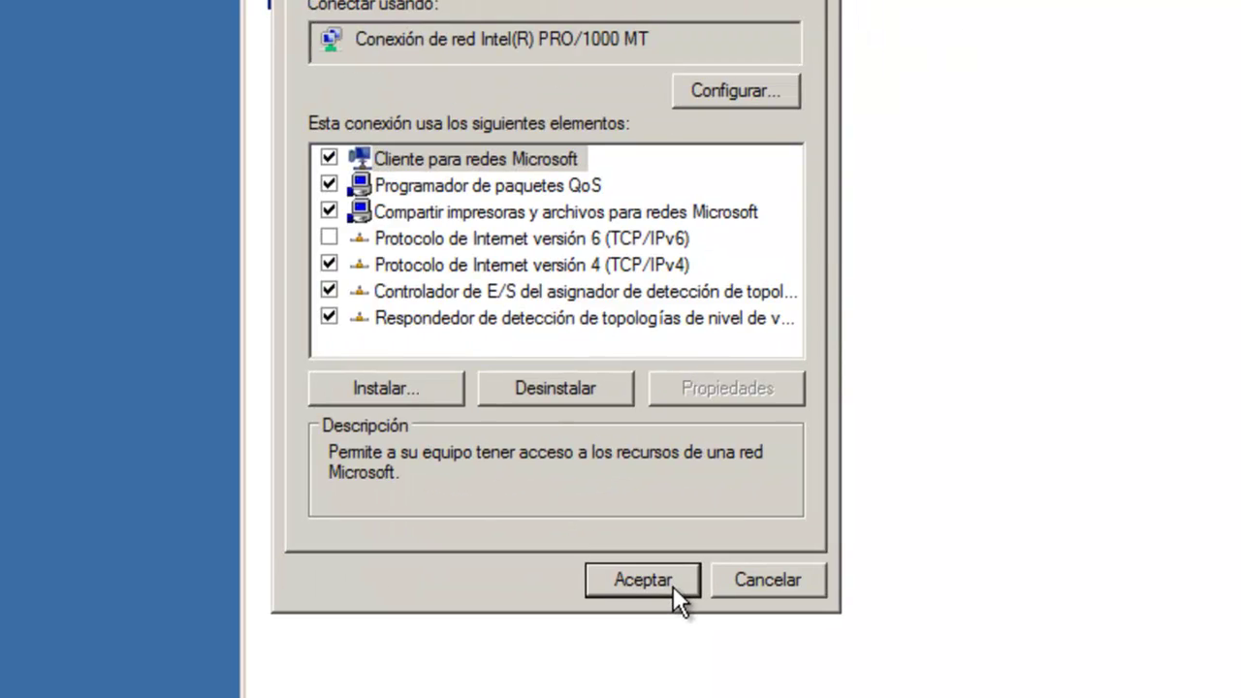
click(674, 586)
key(alt+F4)
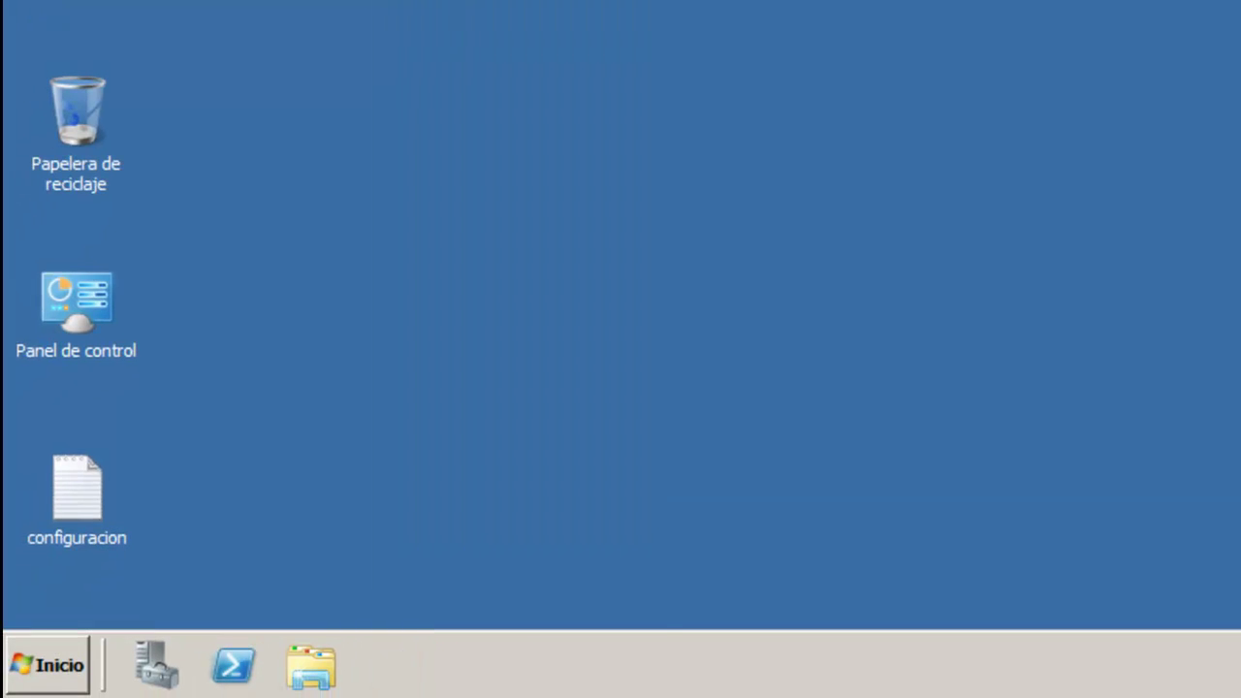
Step: Open DNS Manager maximized and expand SERVIDOR's forward and reverse lookup zones
click(39, 669)
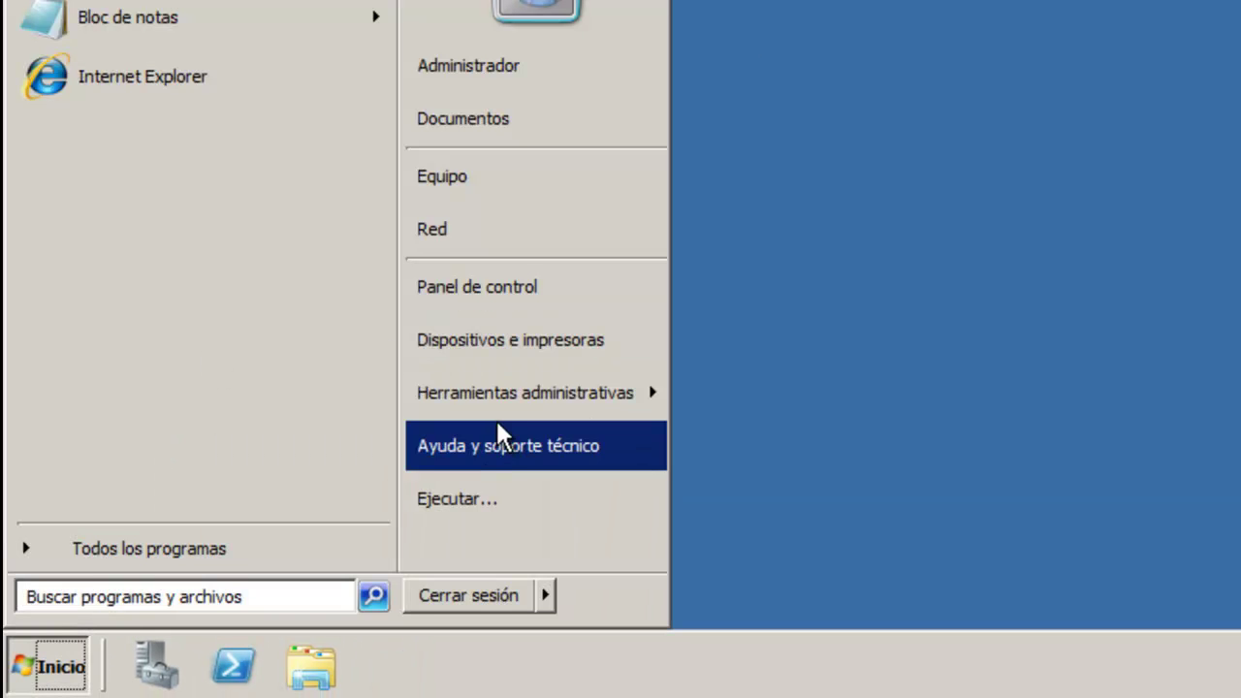
mouse_move(515, 394)
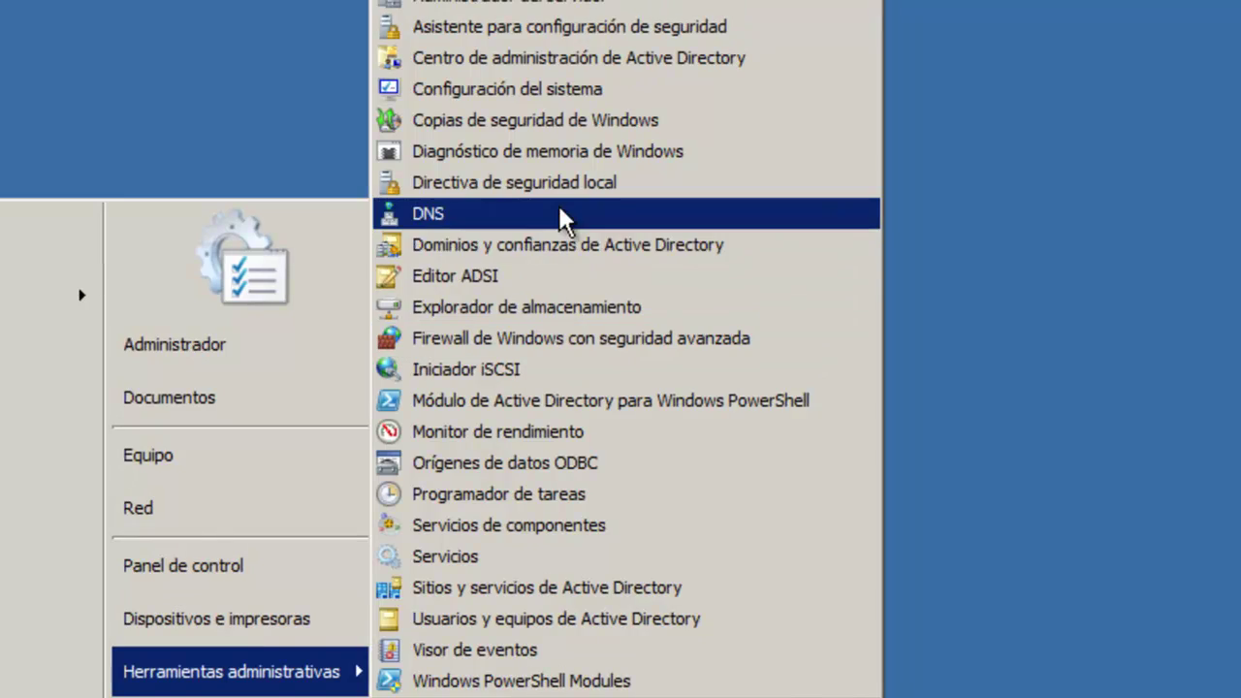
click(561, 211)
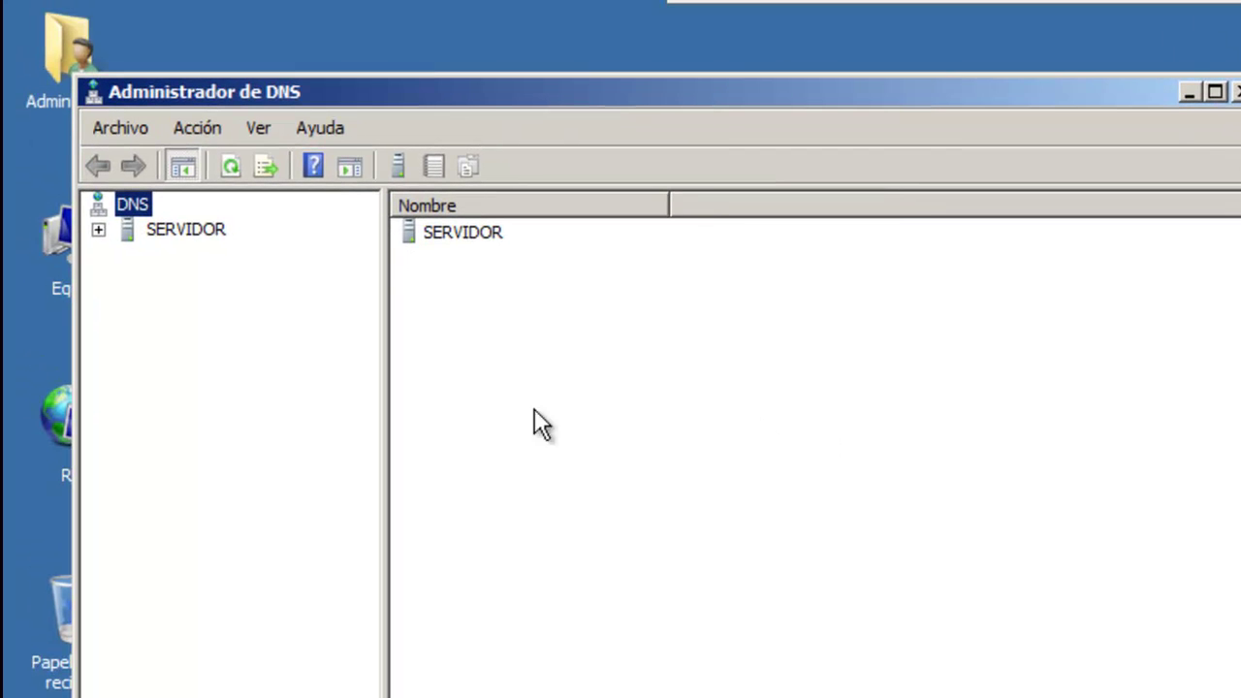
click(1215, 92)
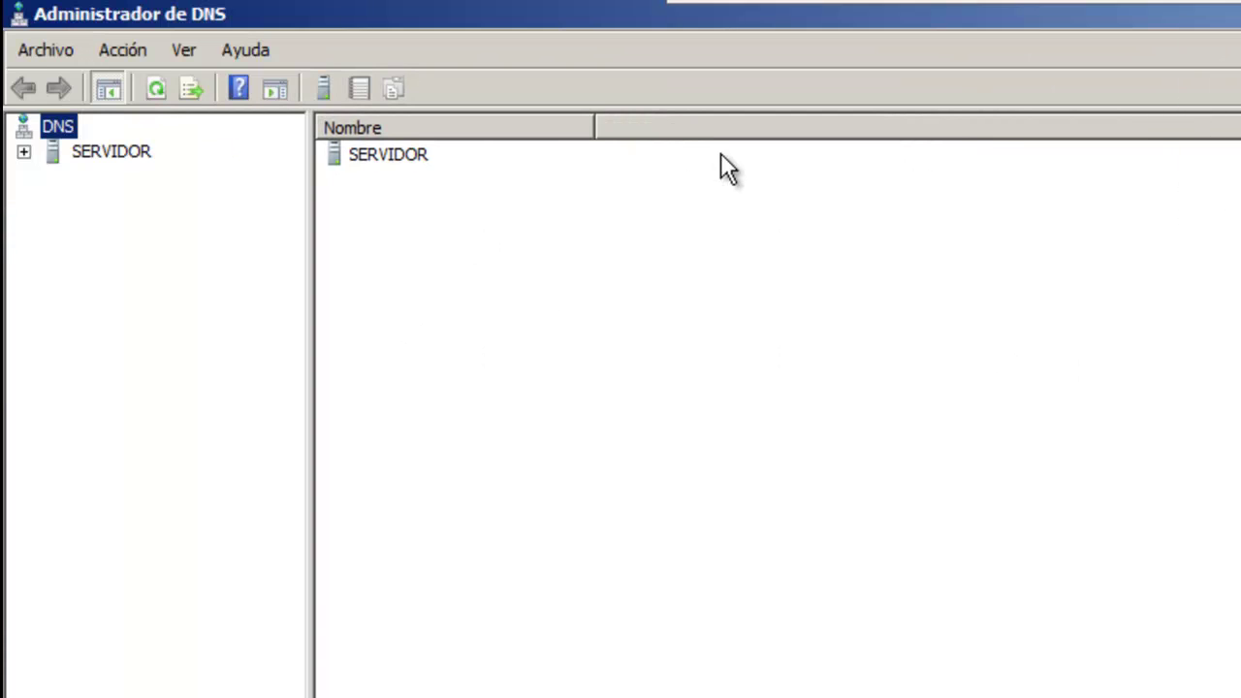
click(114, 154)
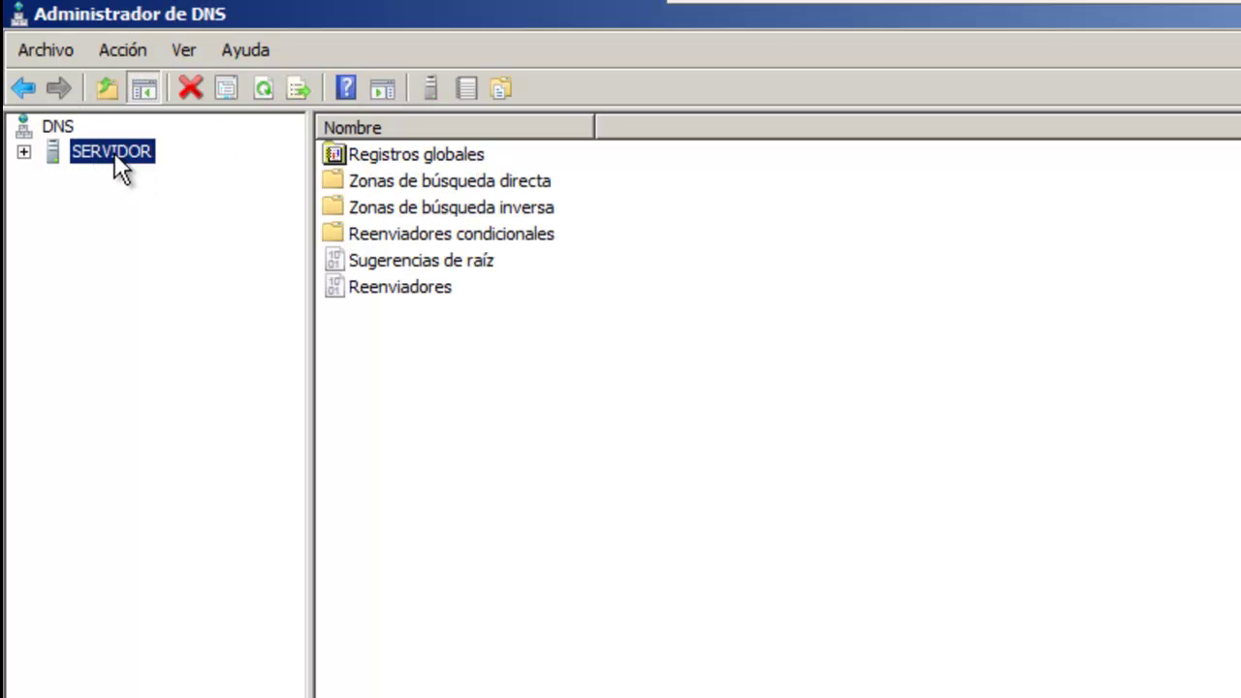
click(24, 153)
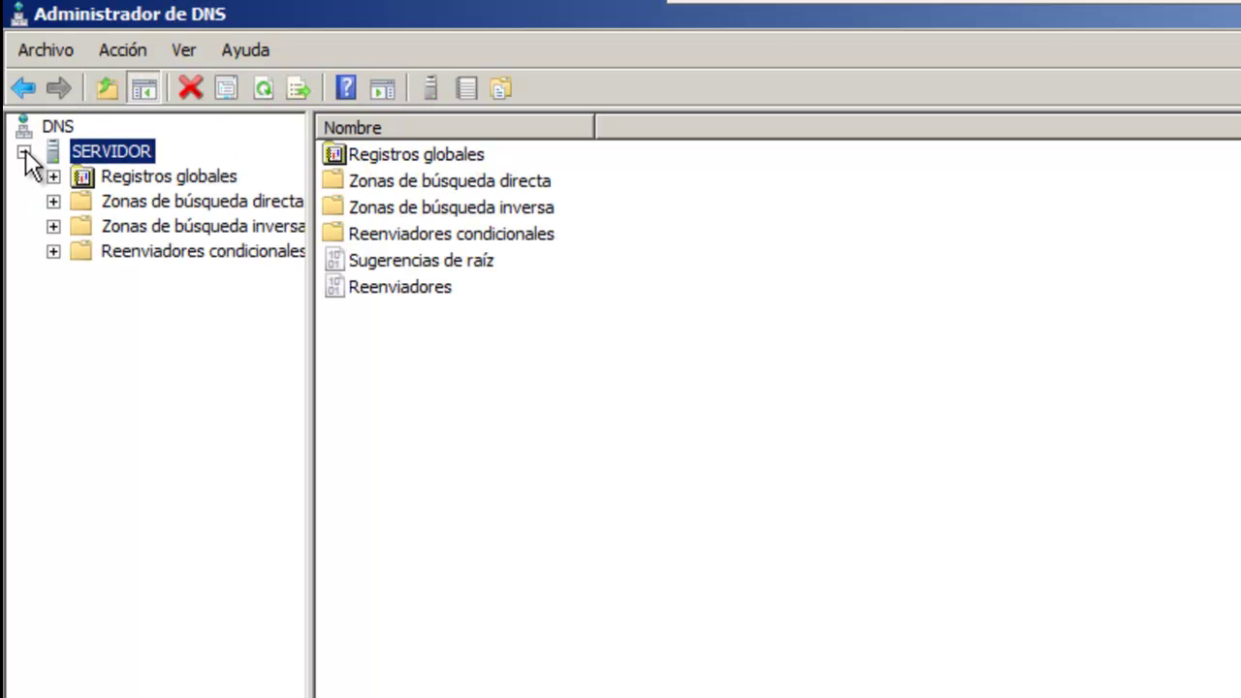
click(200, 202)
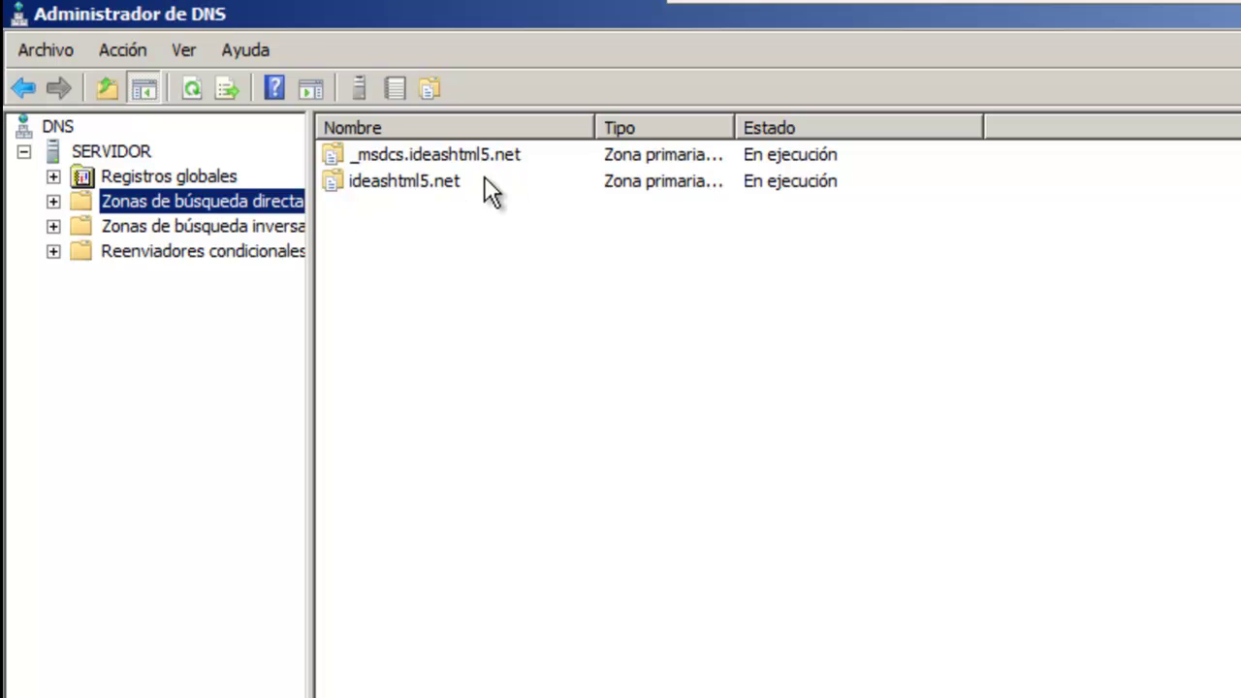
click(244, 226)
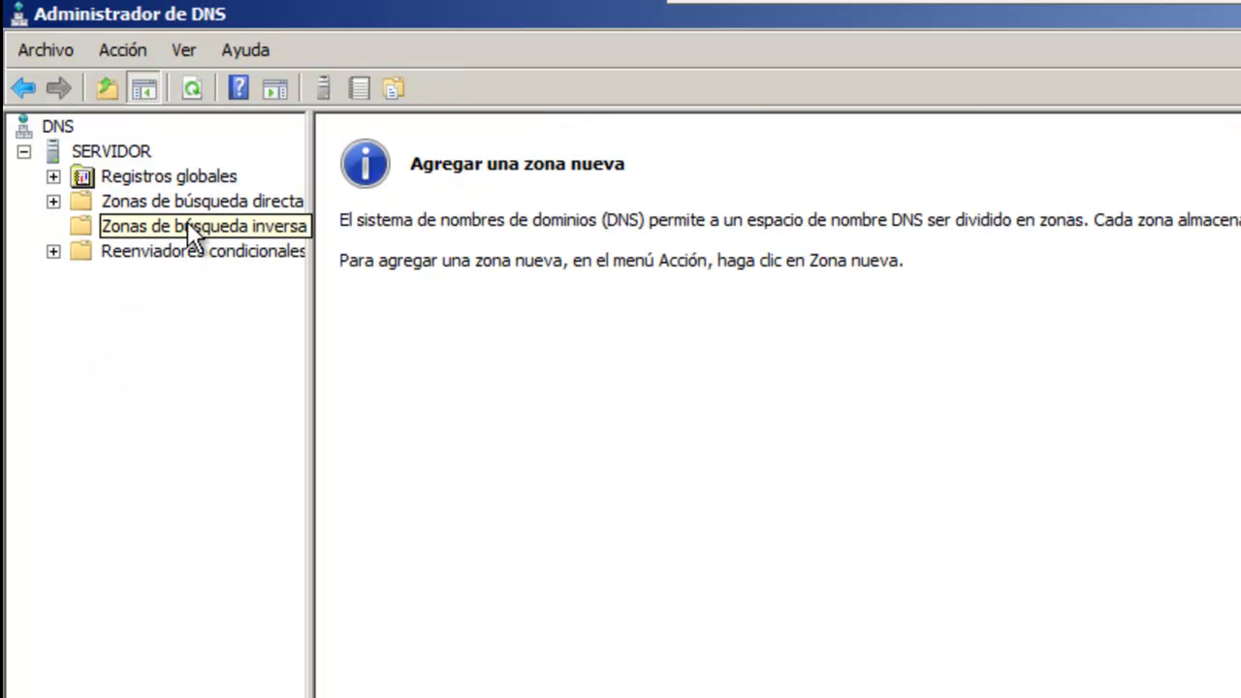
Step: Create an AD-integrated primary reverse zone for 10.69.100 allowing all dynamic updates
right_click(189, 223)
click(275, 229)
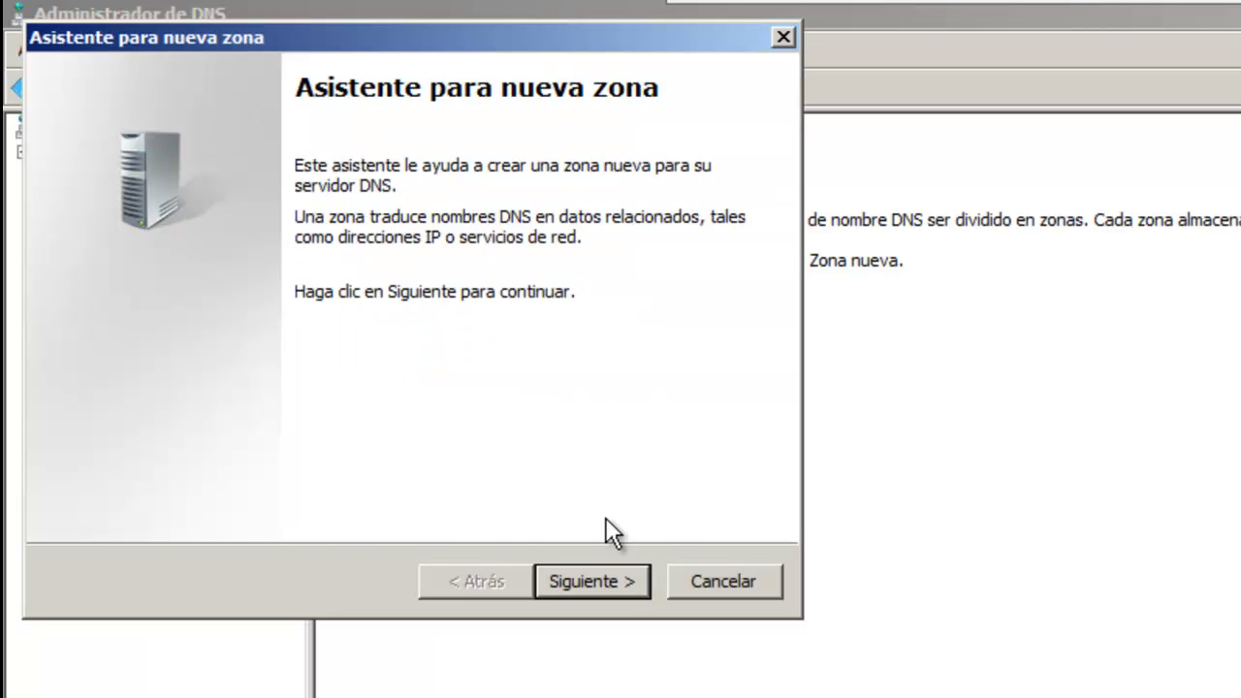
click(594, 580)
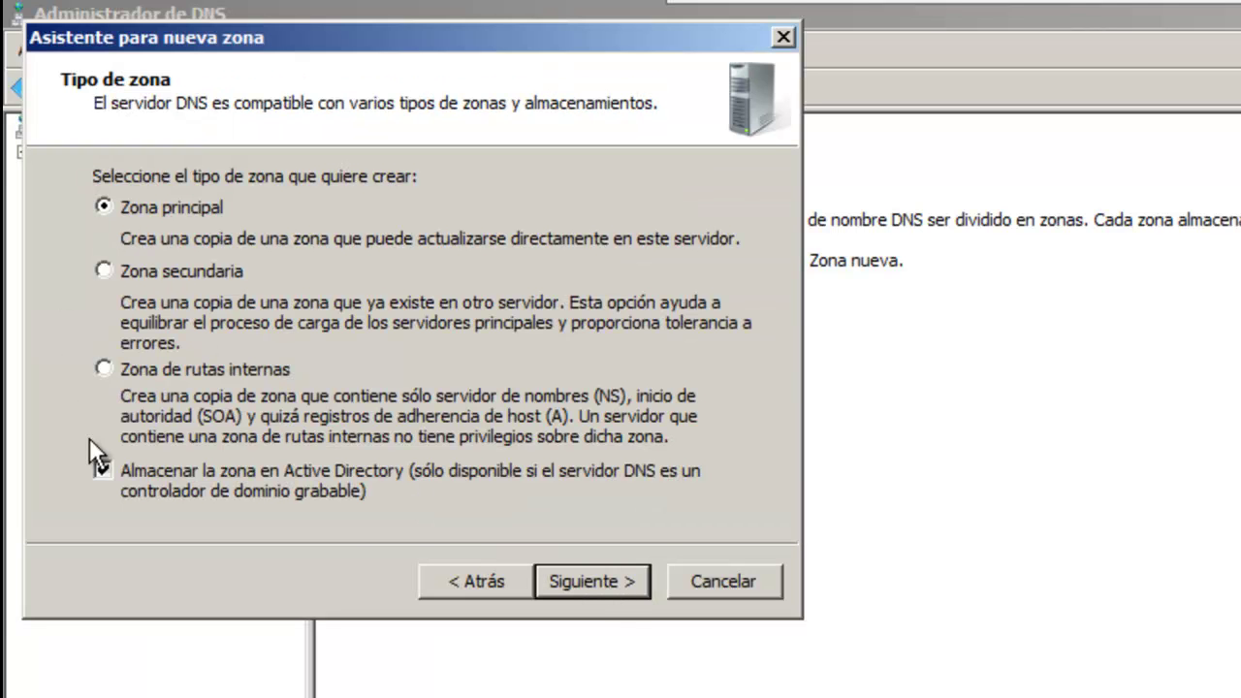
click(580, 581)
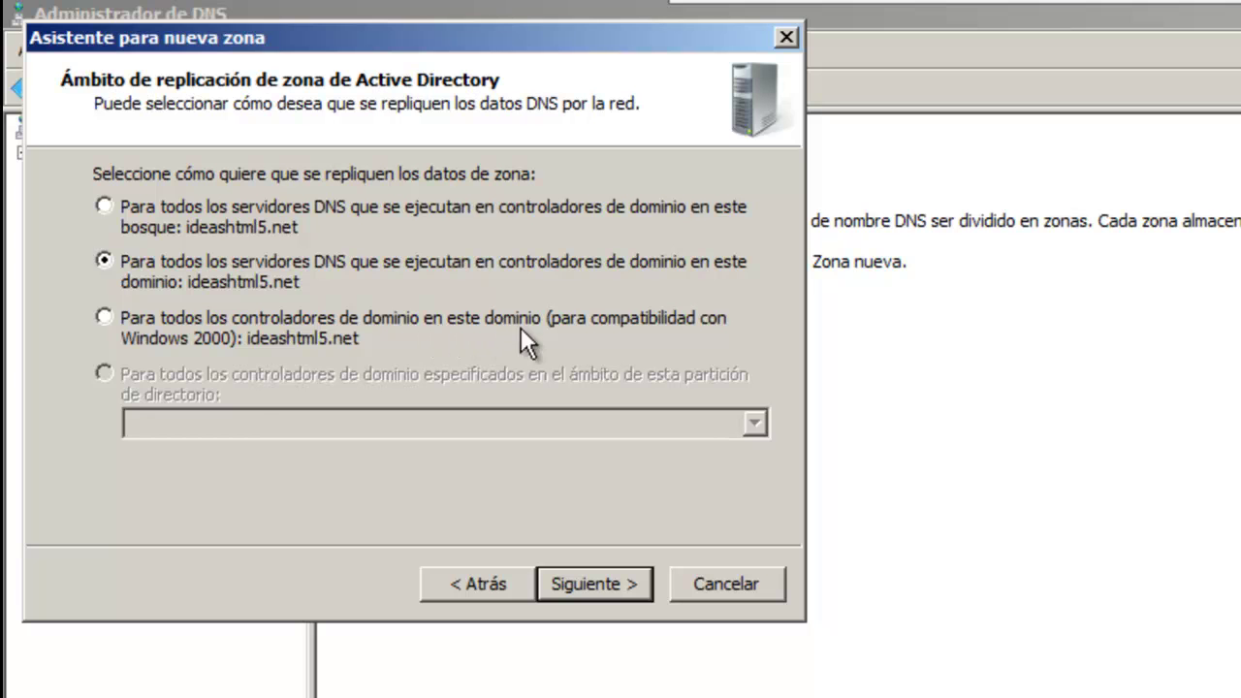
click(605, 591)
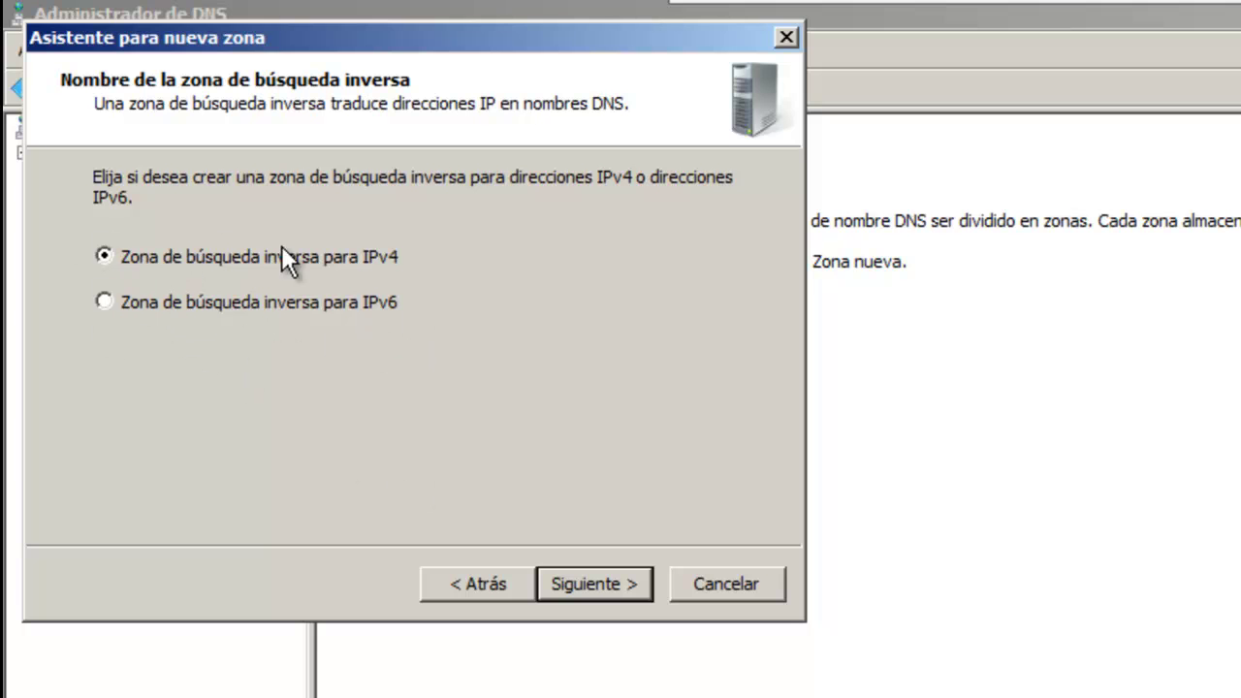
click(591, 584)
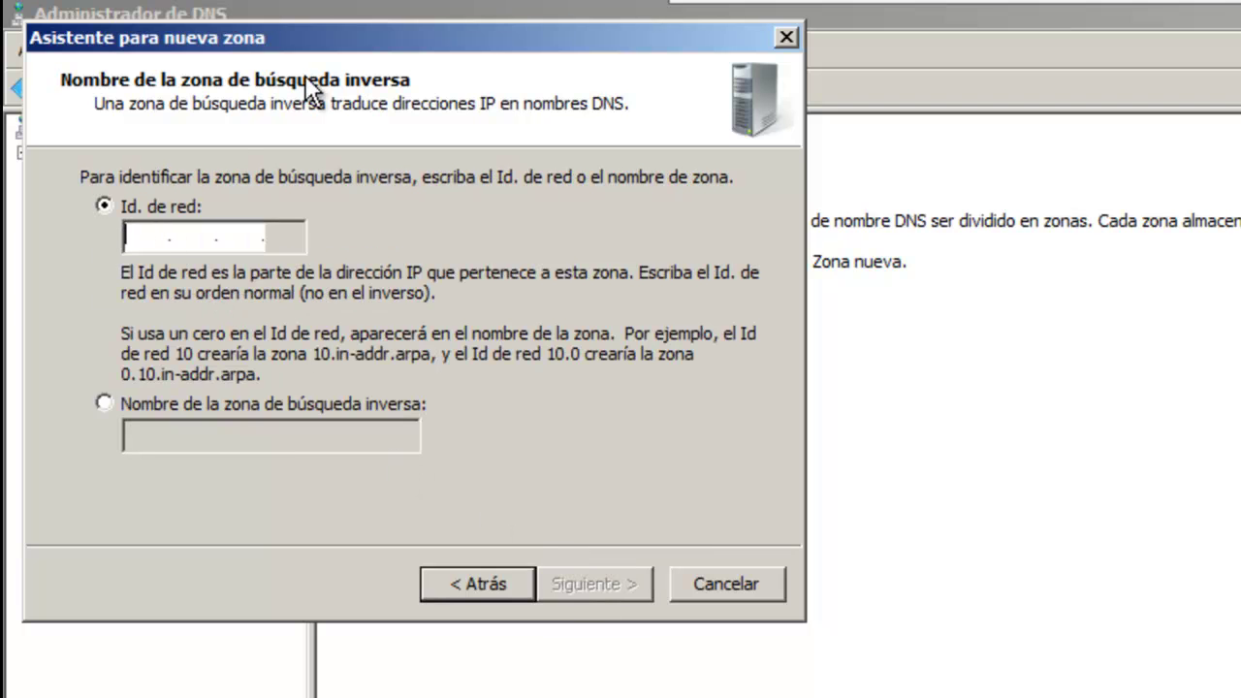
text(10.69)
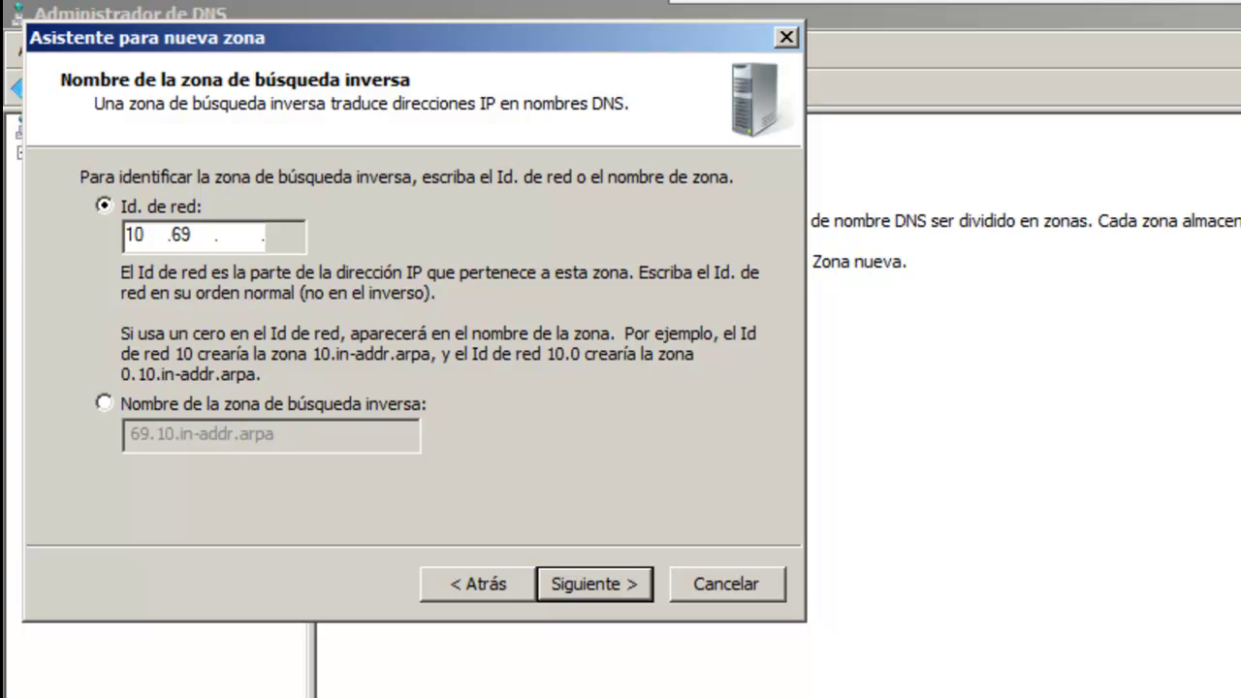
text(.100)
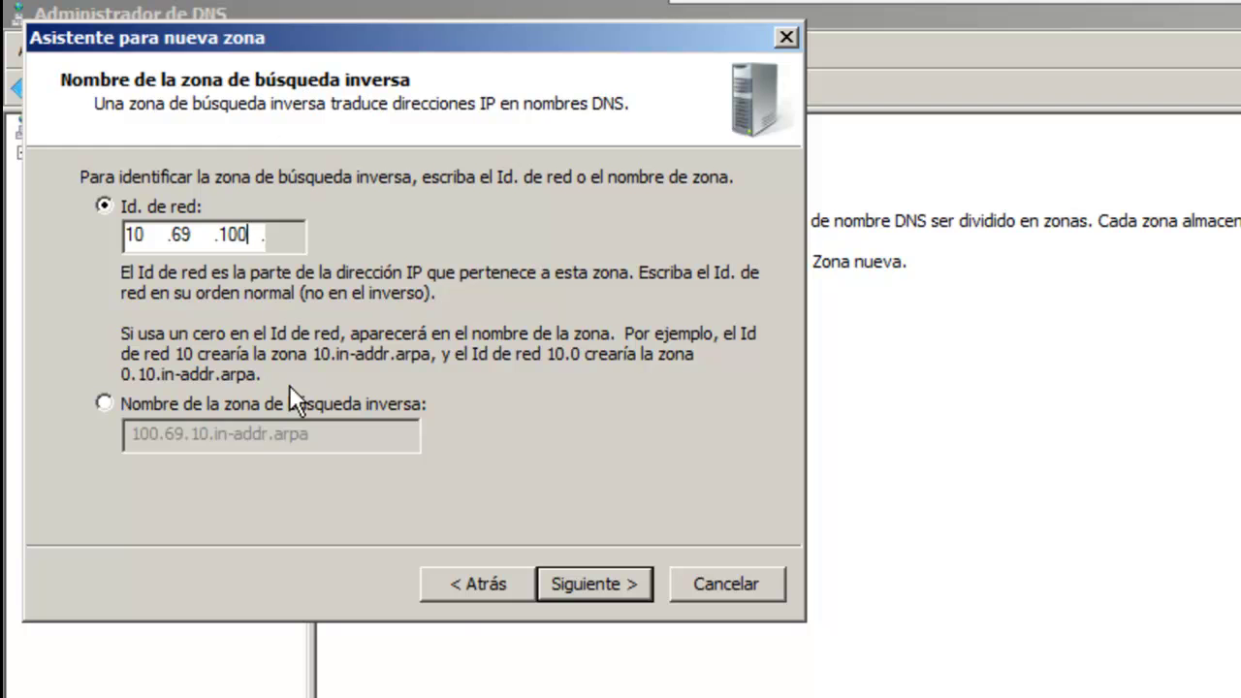
click(601, 587)
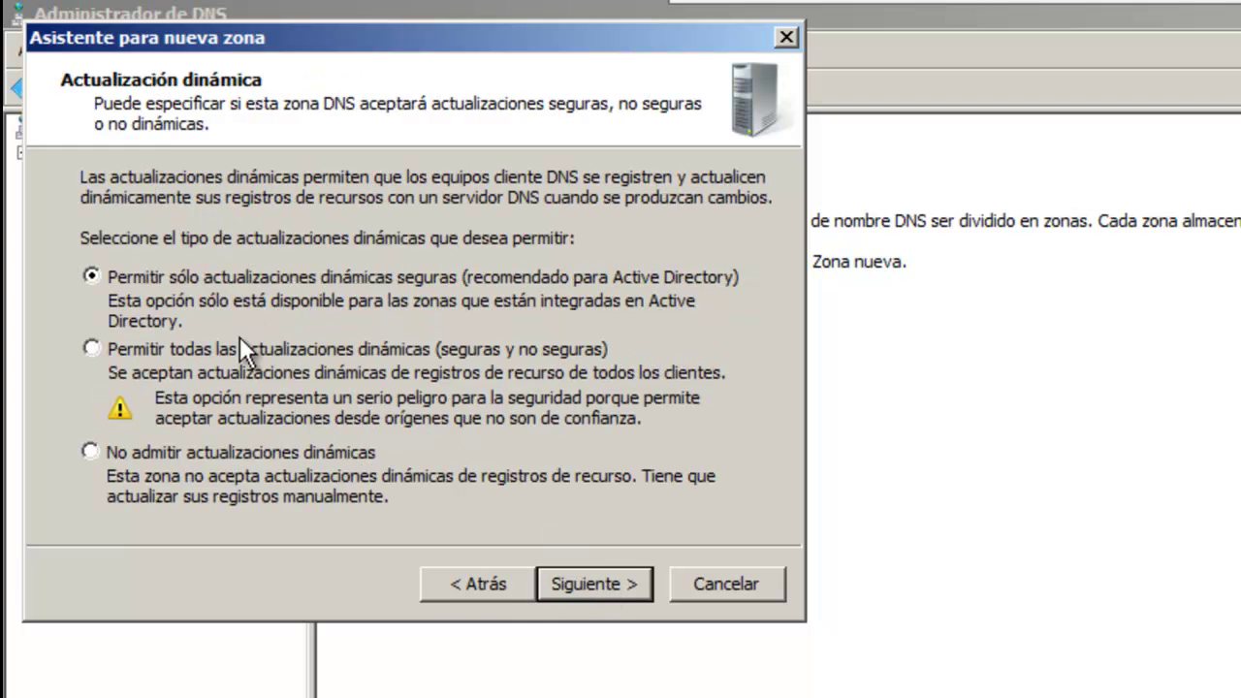
click(96, 349)
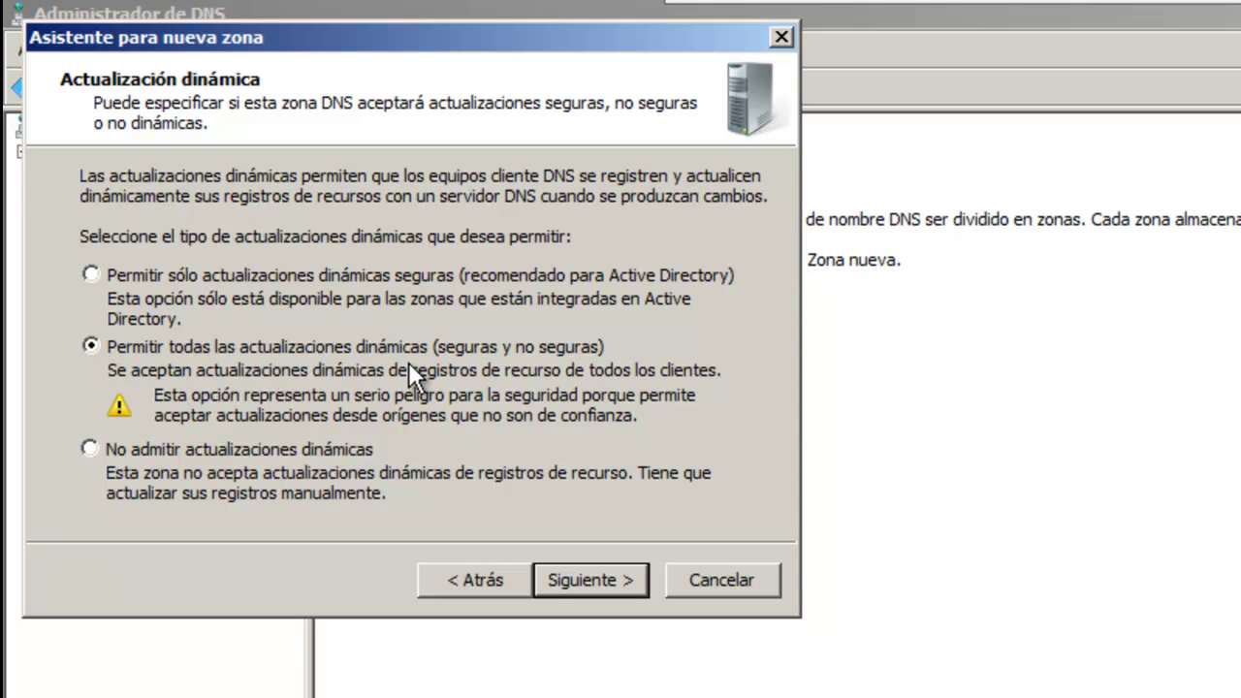
click(594, 579)
click(592, 580)
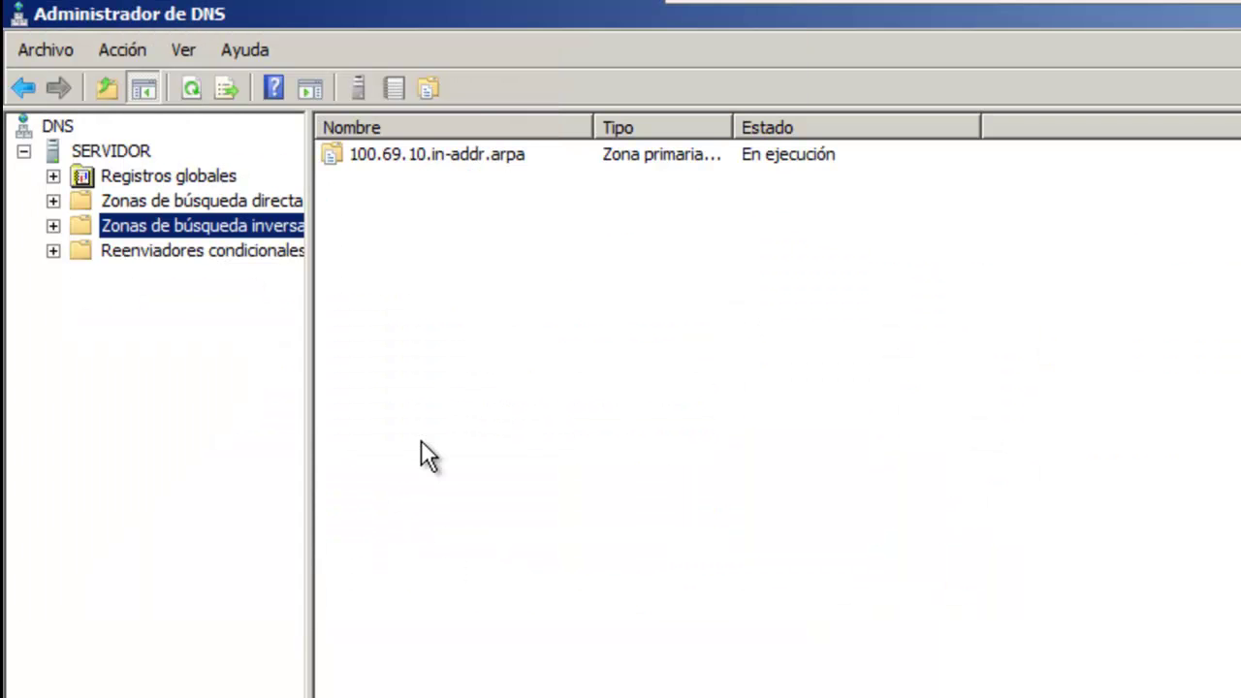
Step: Open the 100.69.10.in-addr.arpa reverse zone to view its records
click(407, 285)
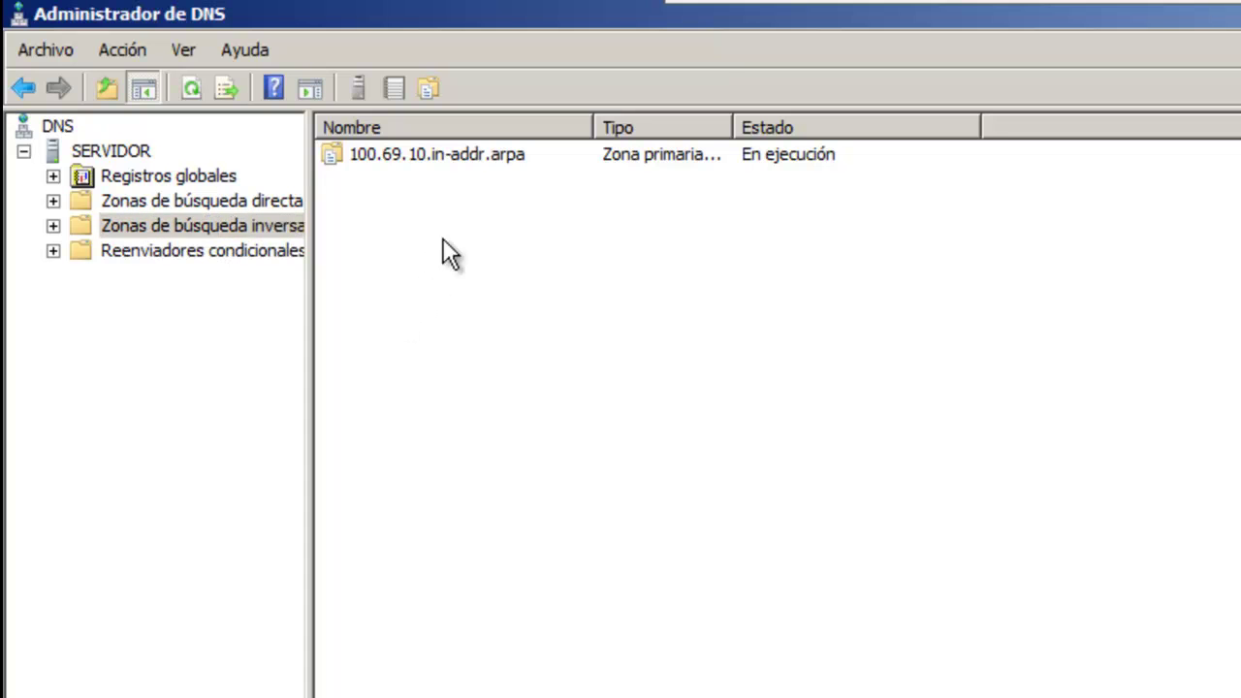
right_click(467, 206)
click(429, 253)
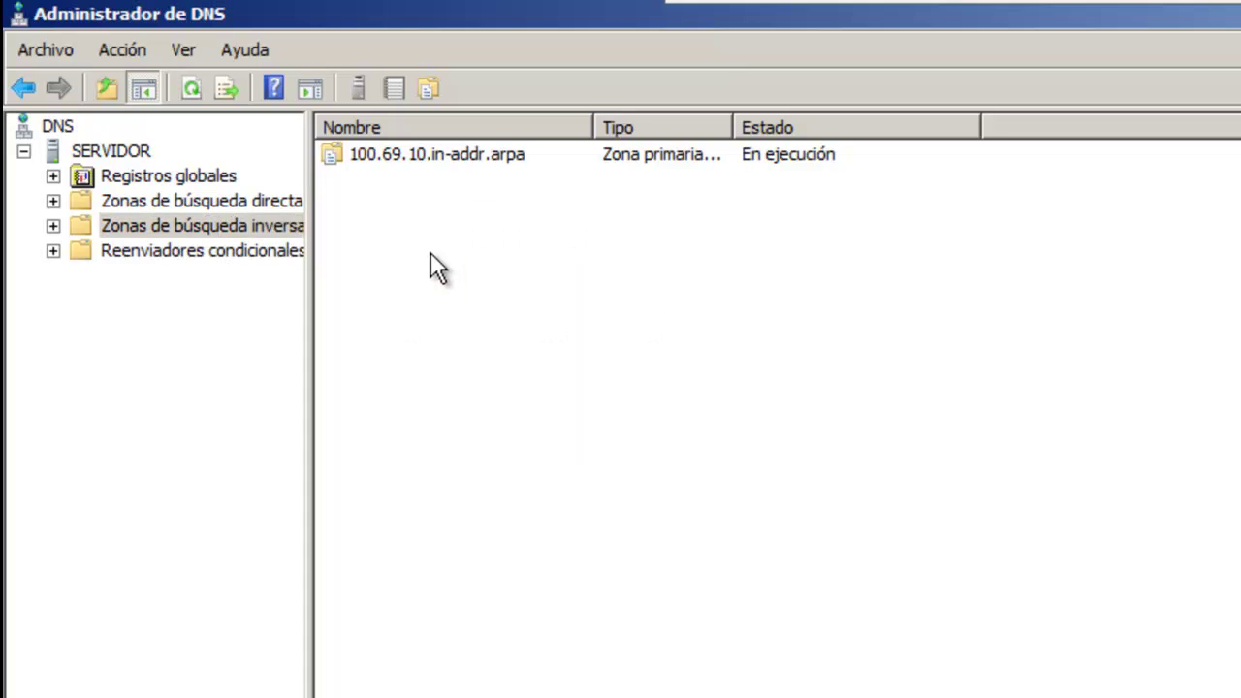
double_click(432, 157)
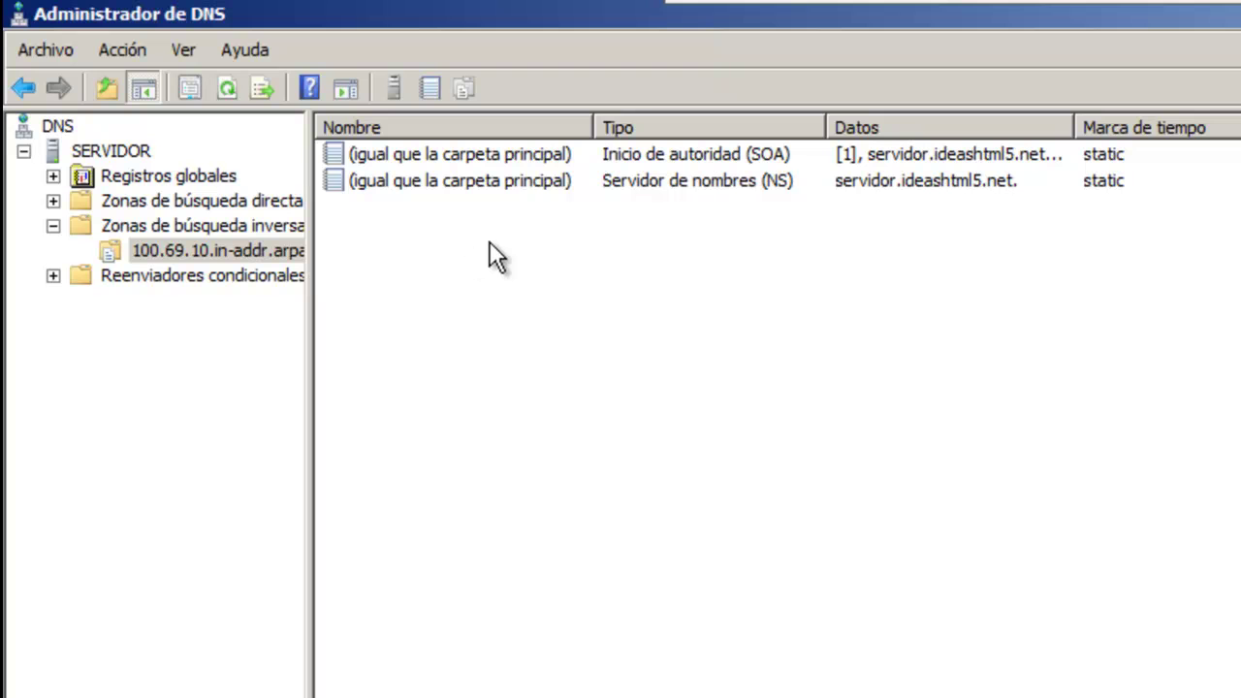
Step: Add a PTR record mapping 10.69.100.100 to the ideashtml5.net same-as-parent host
right_click(490, 242)
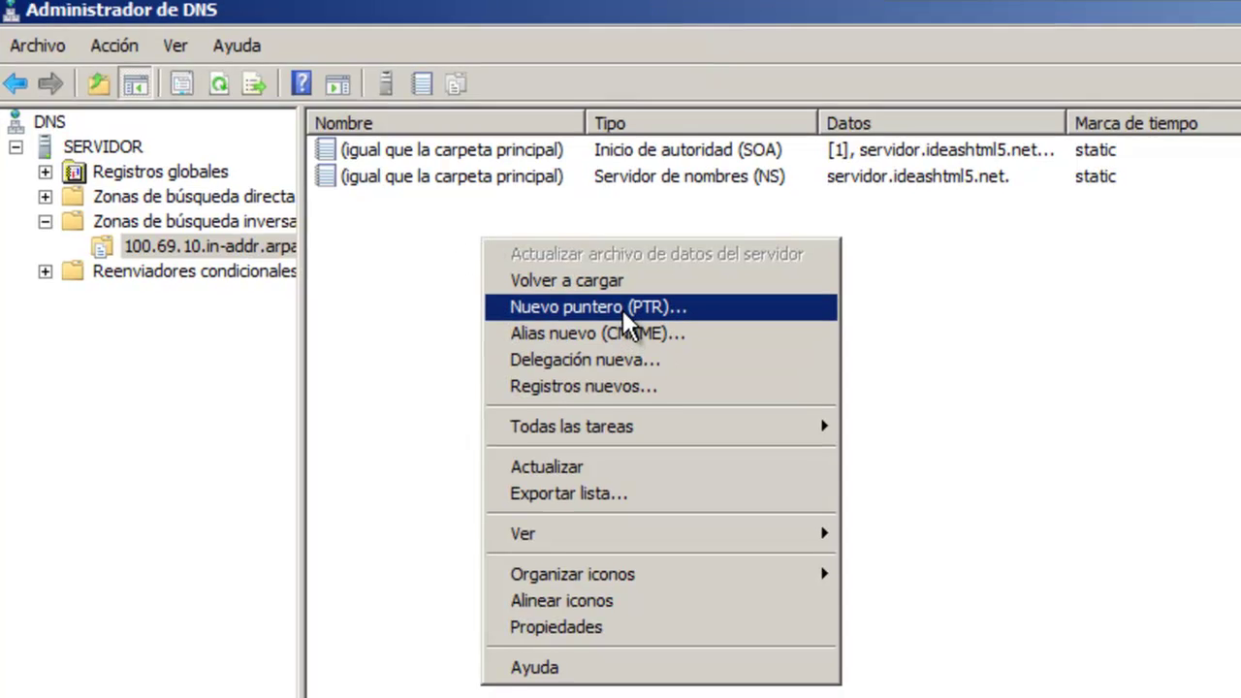
click(630, 311)
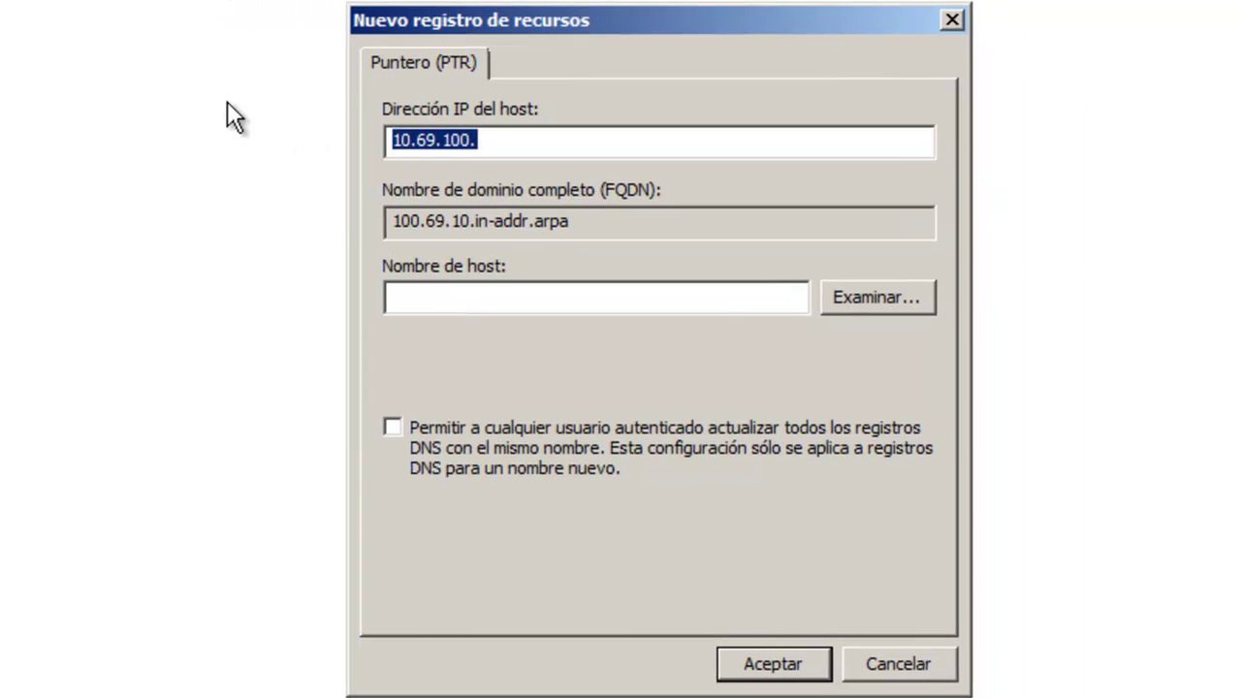
click(858, 296)
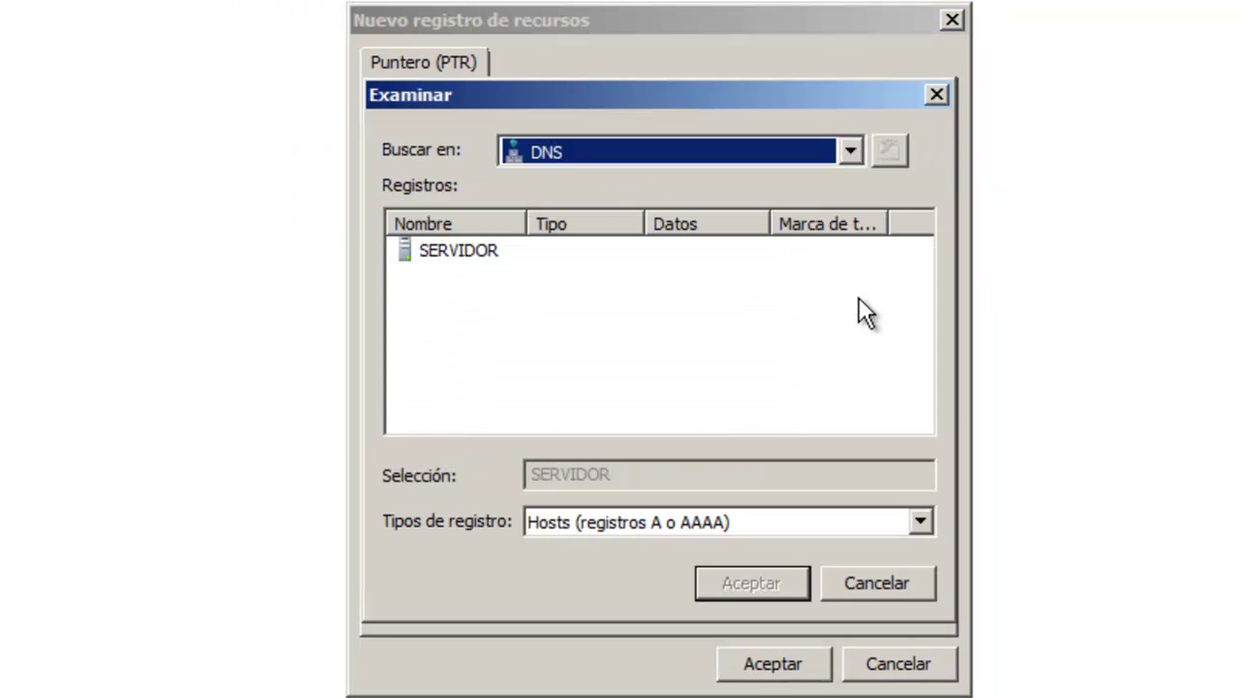
click(453, 252)
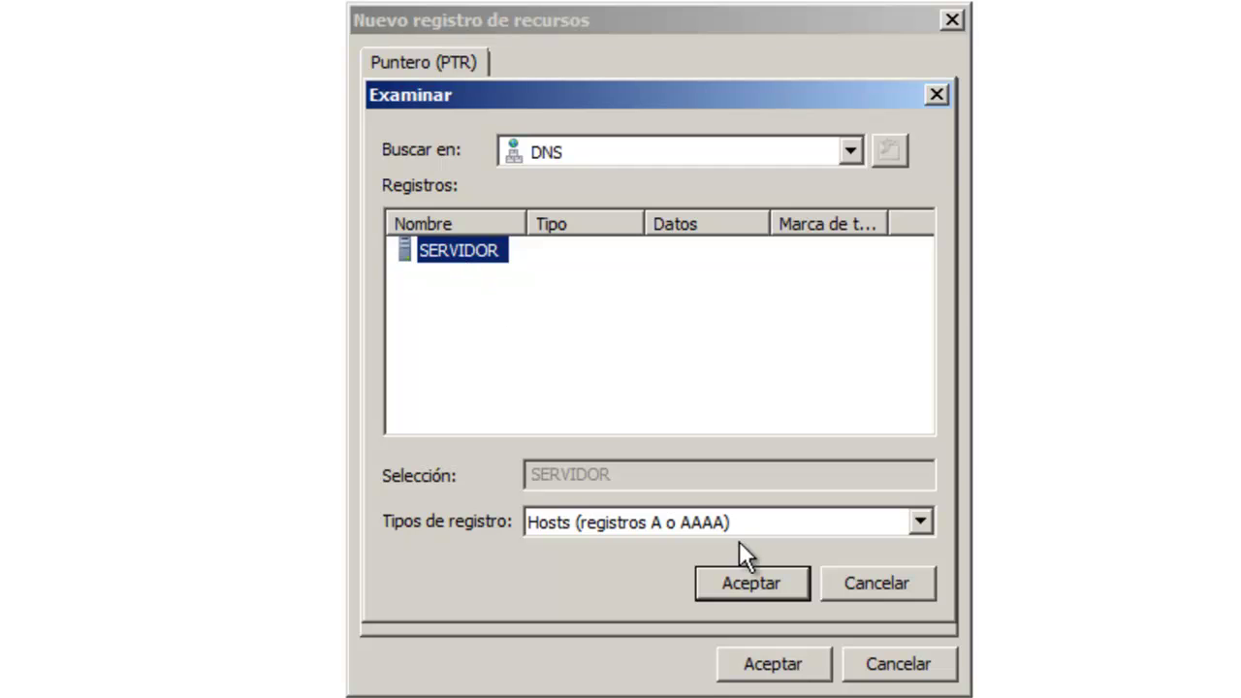
click(746, 585)
double_click(470, 248)
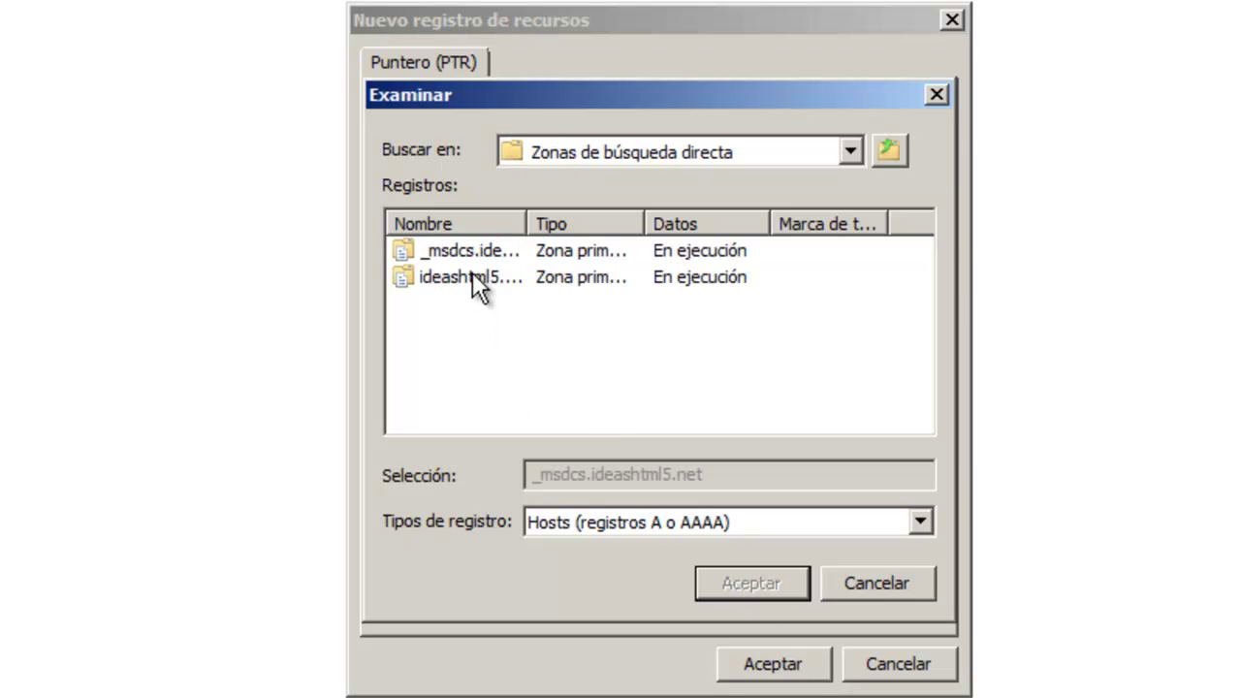
click(472, 274)
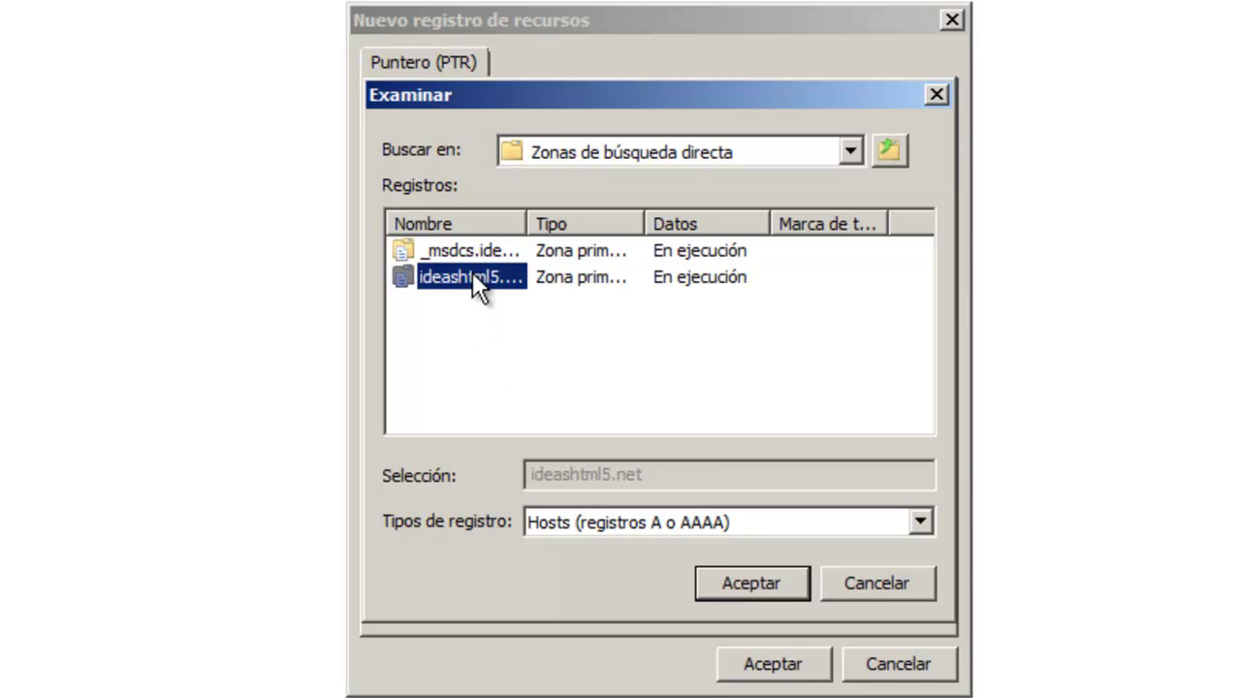
click(757, 583)
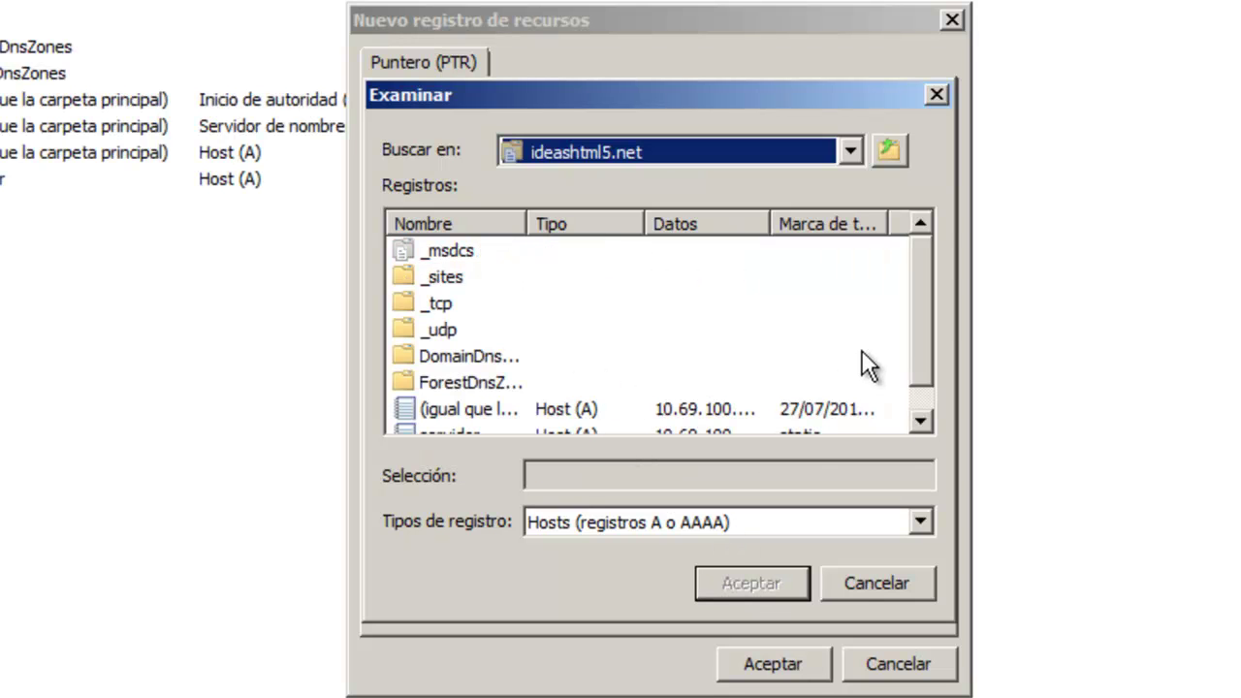
drag(928, 295, 927, 381)
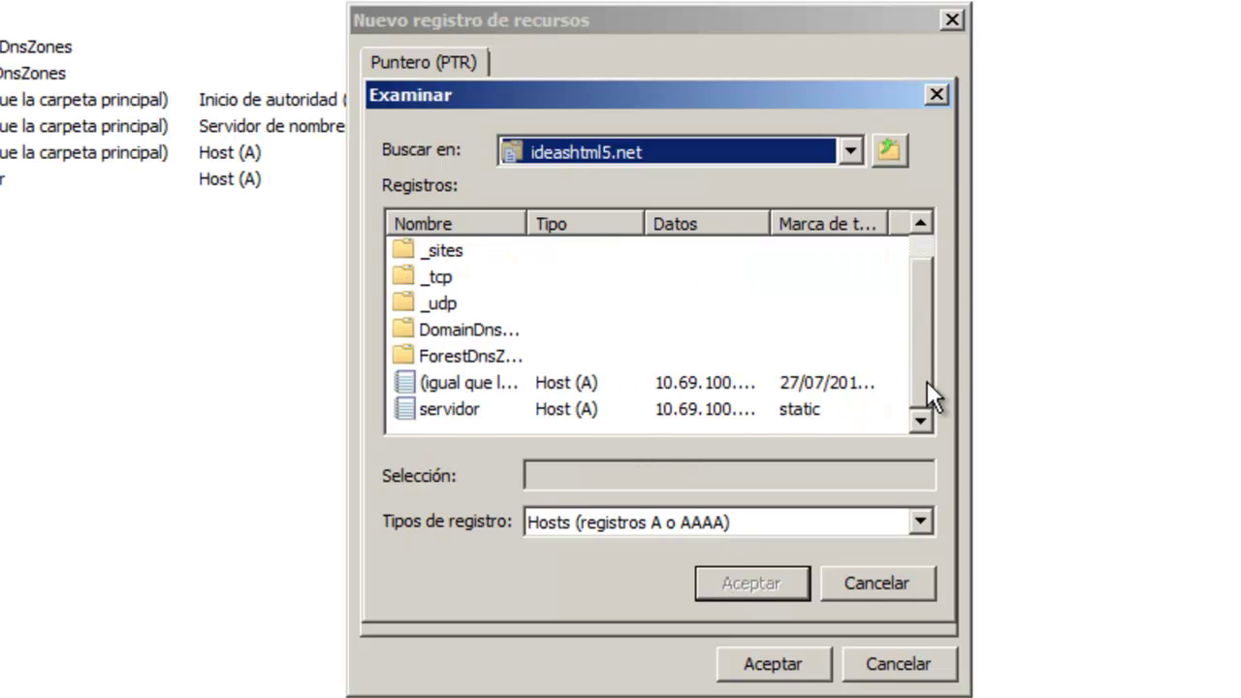
click(485, 386)
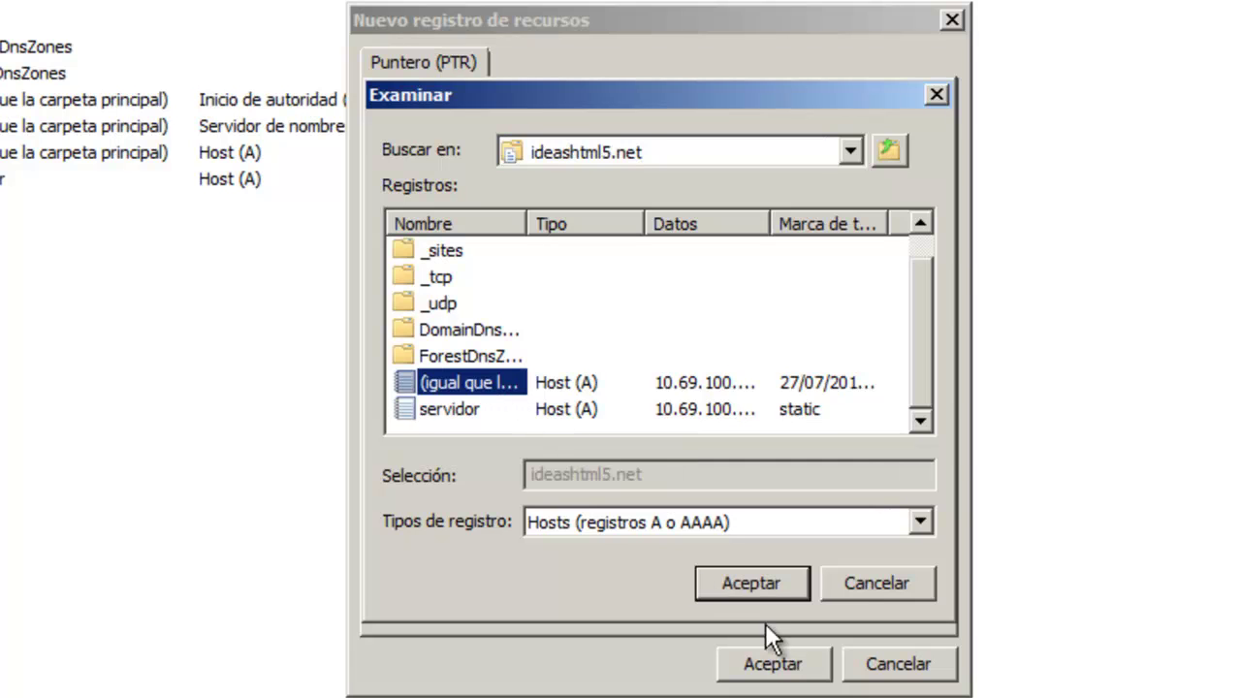
click(762, 584)
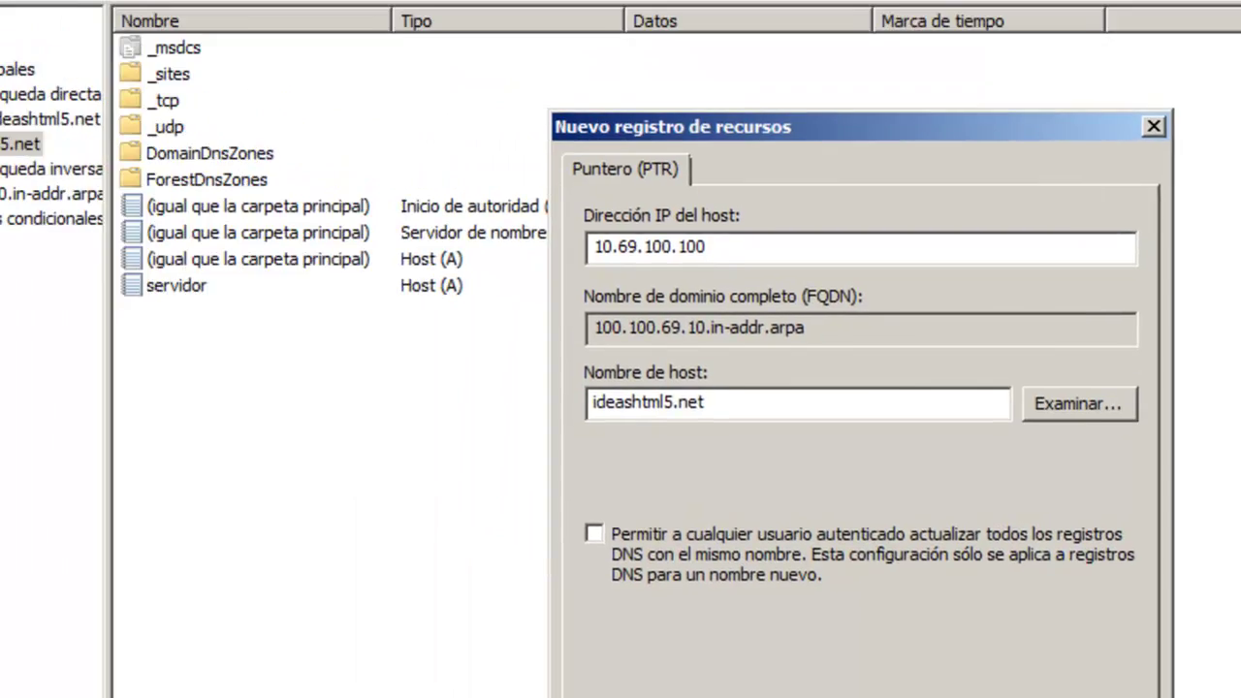
click(774, 668)
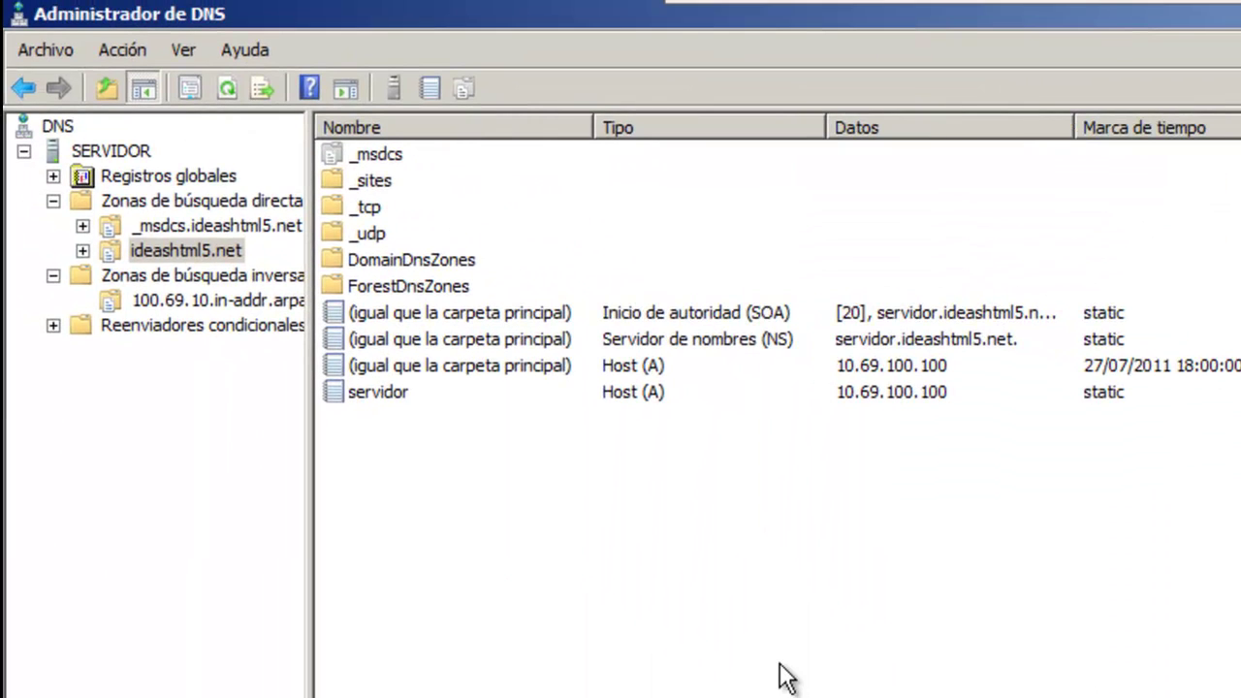
Step: Add forwarders 62.36.225.150 and 62.37.228.20 in SERVIDOR's DNS server properties
click(111, 150)
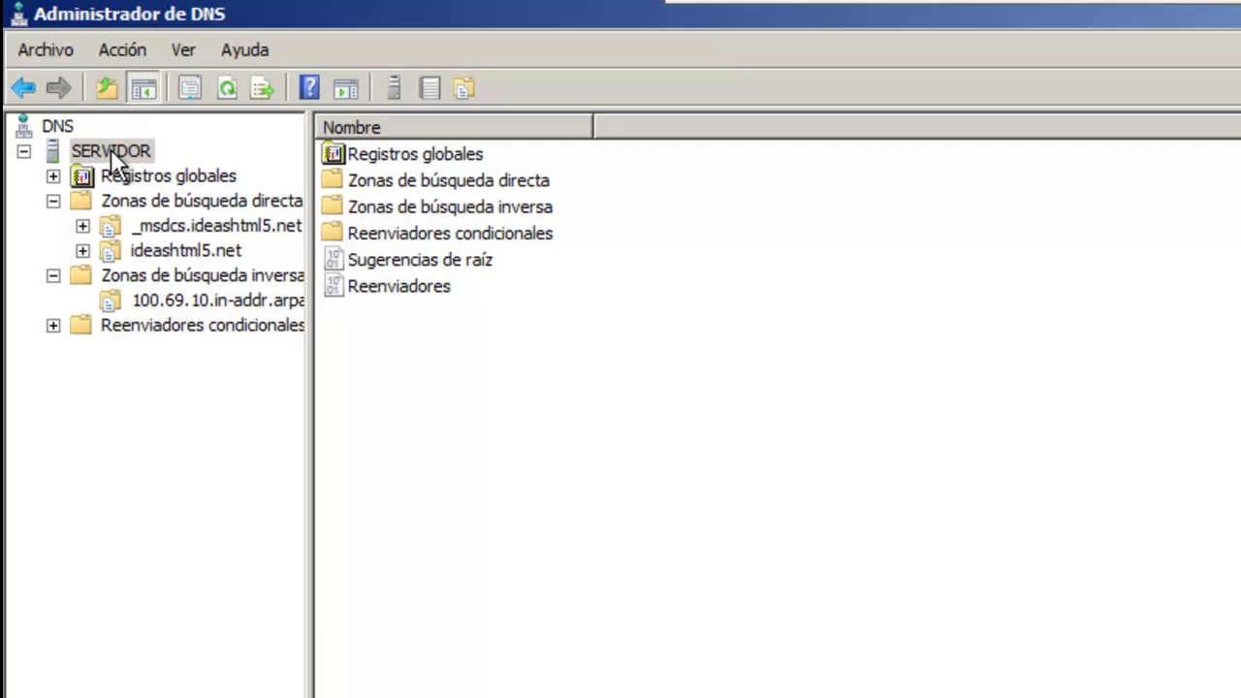
right_click(111, 150)
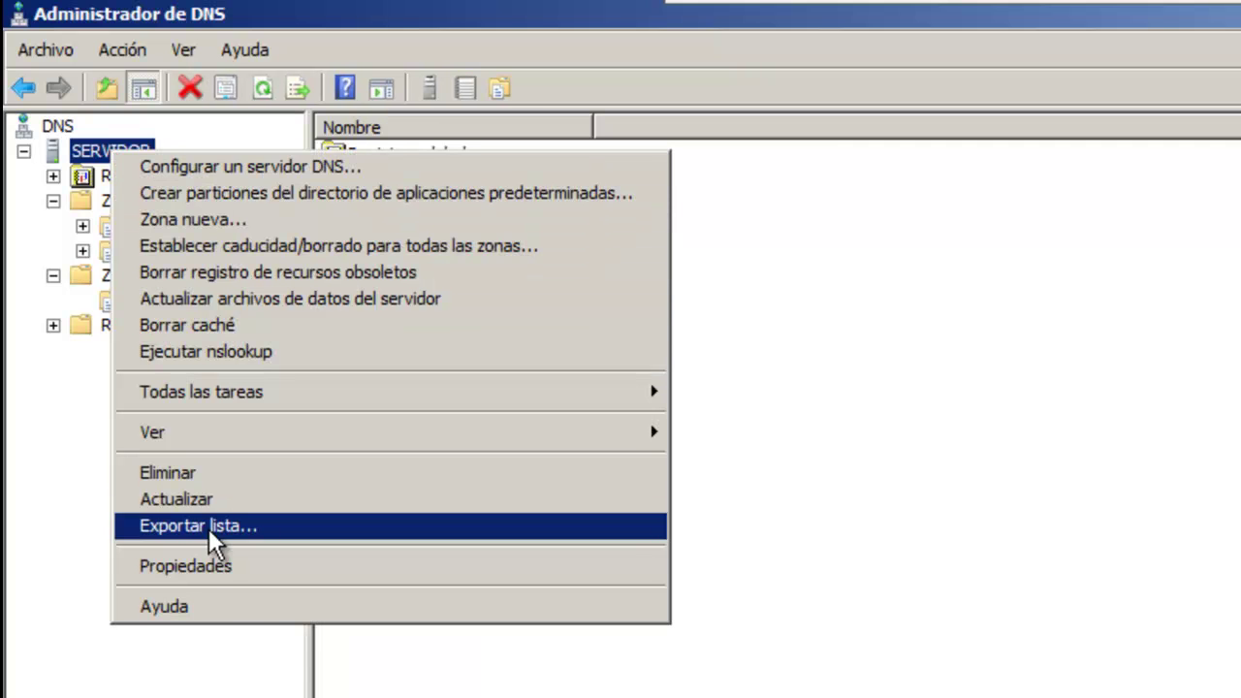
click(218, 568)
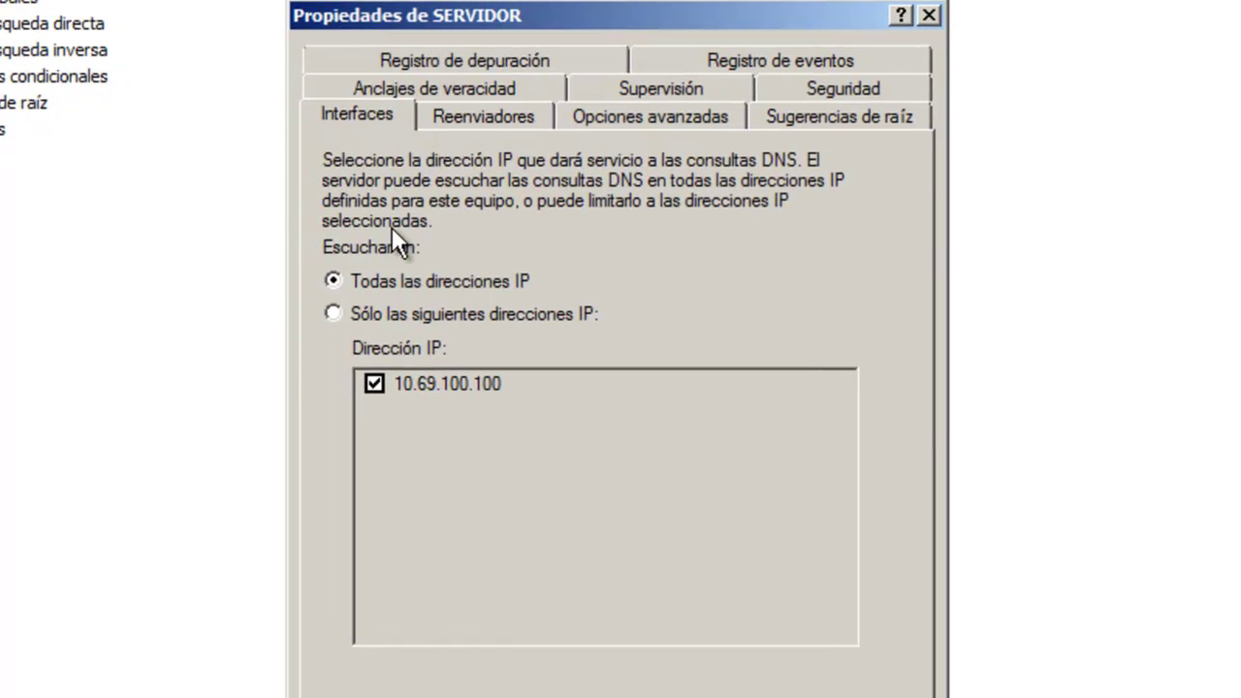
click(475, 118)
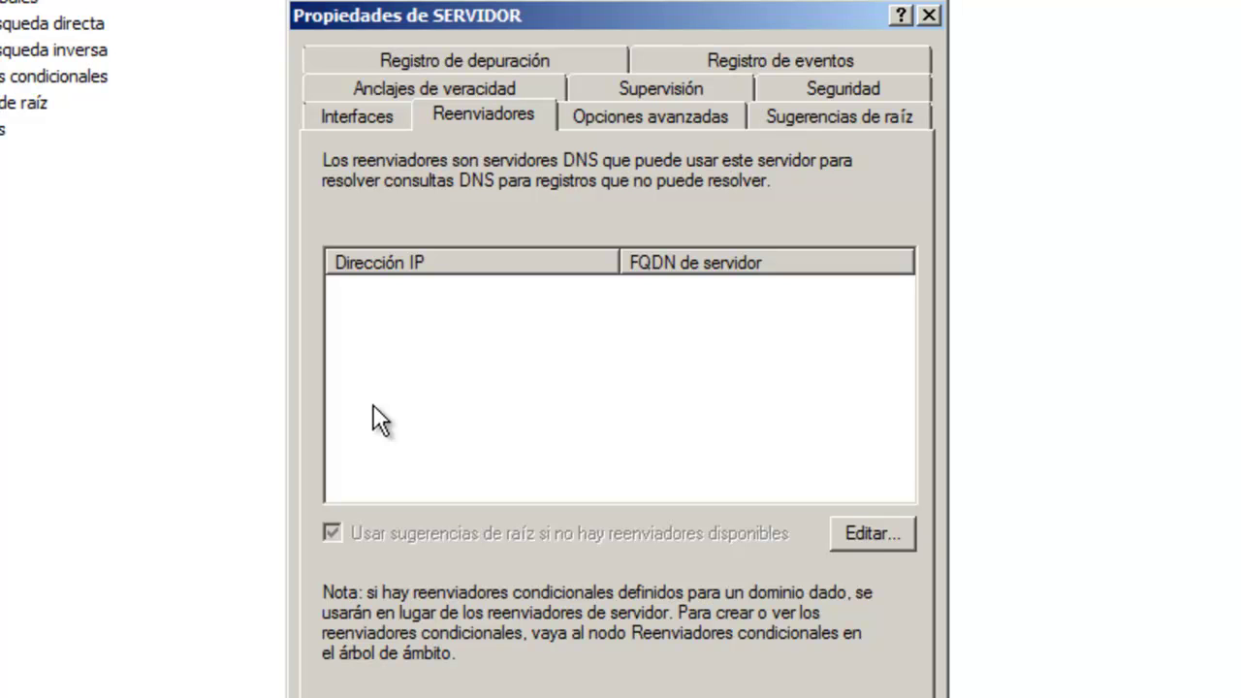
click(873, 533)
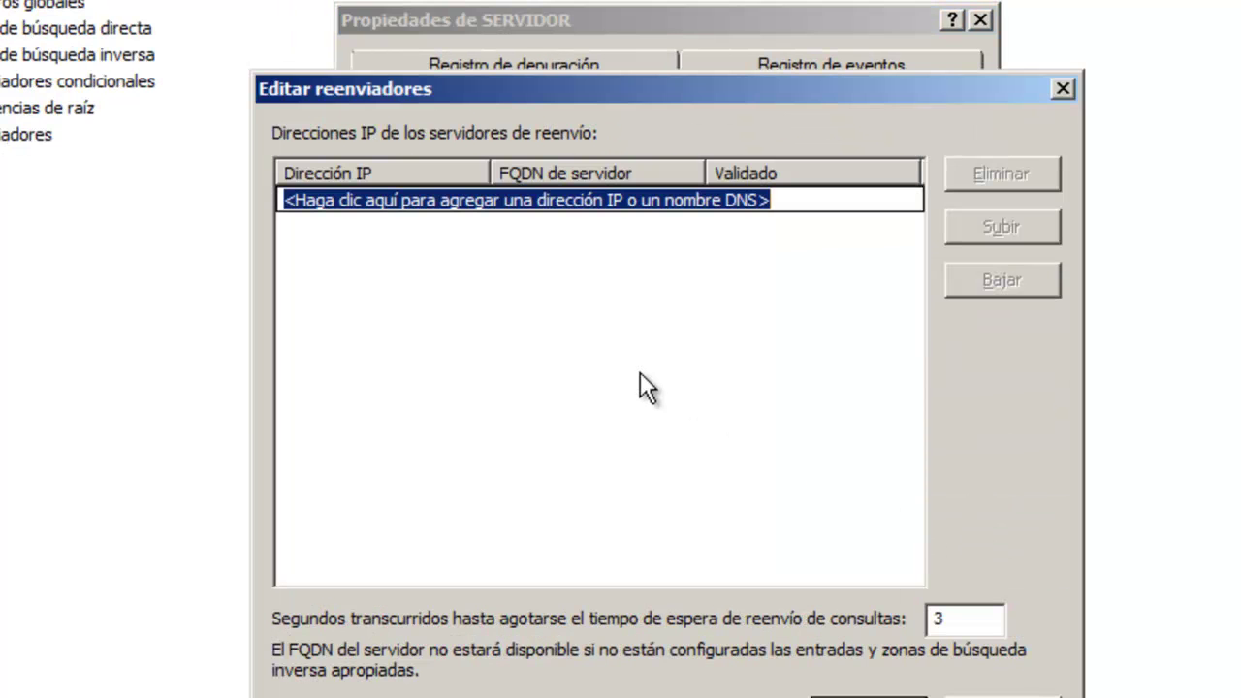
text(62.)
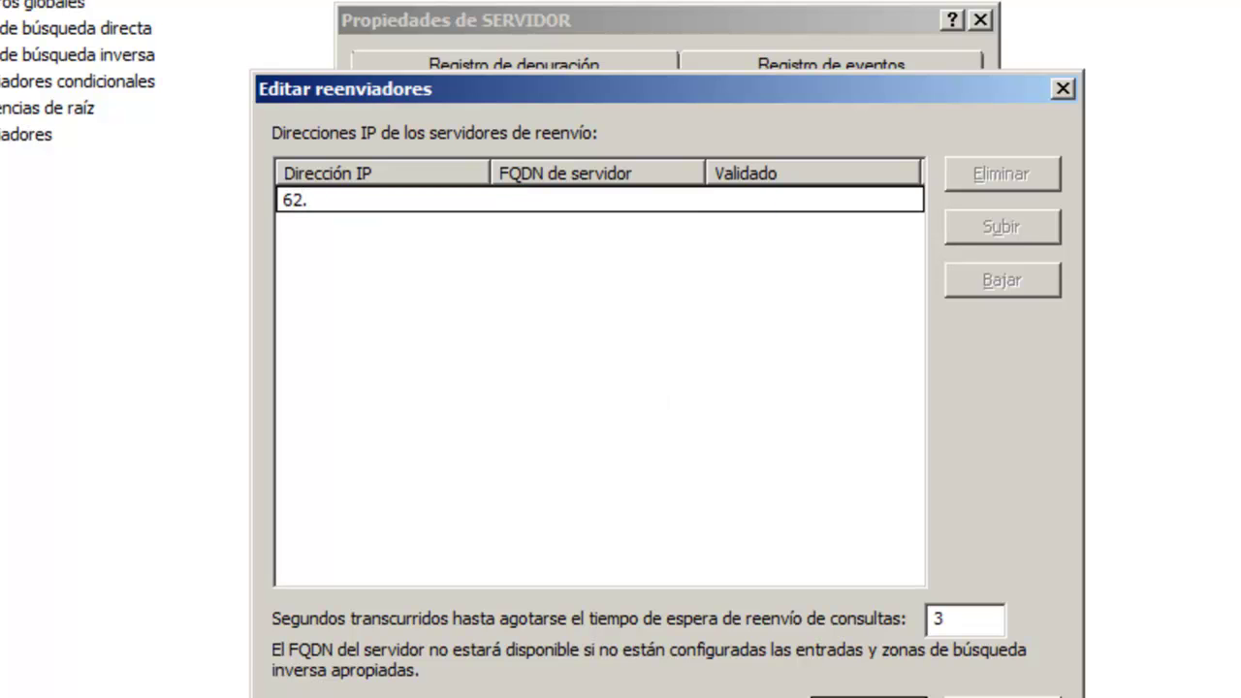
text(36.)
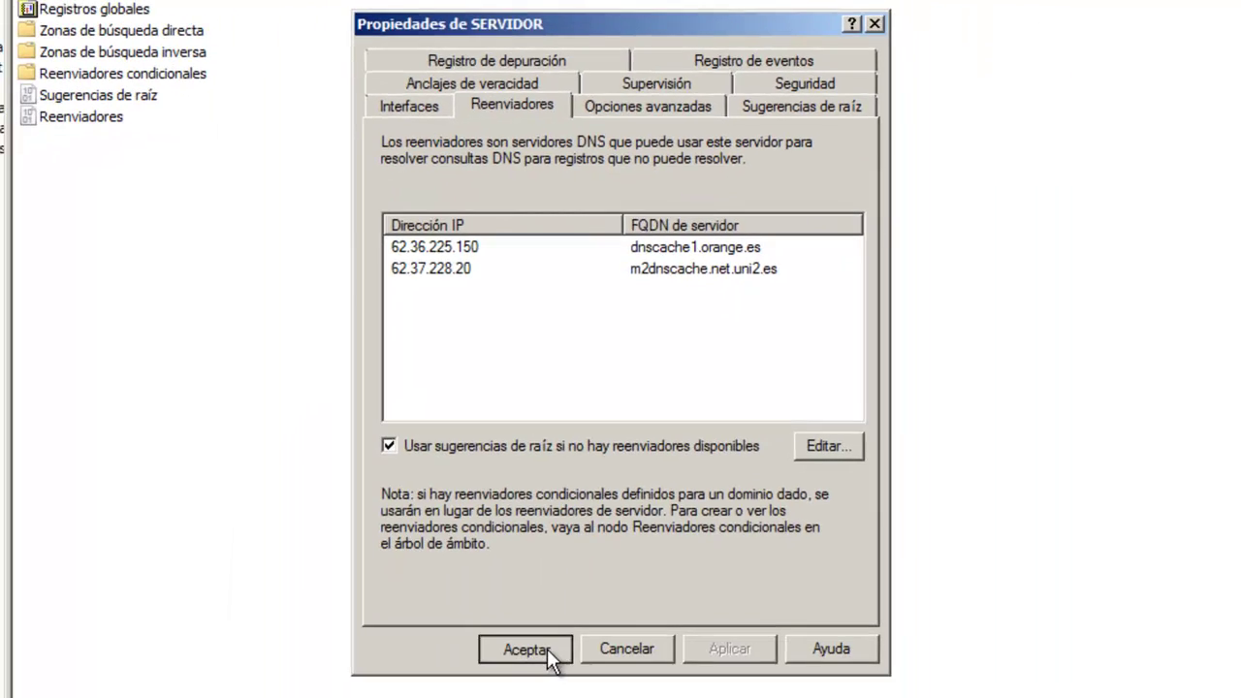
click(554, 657)
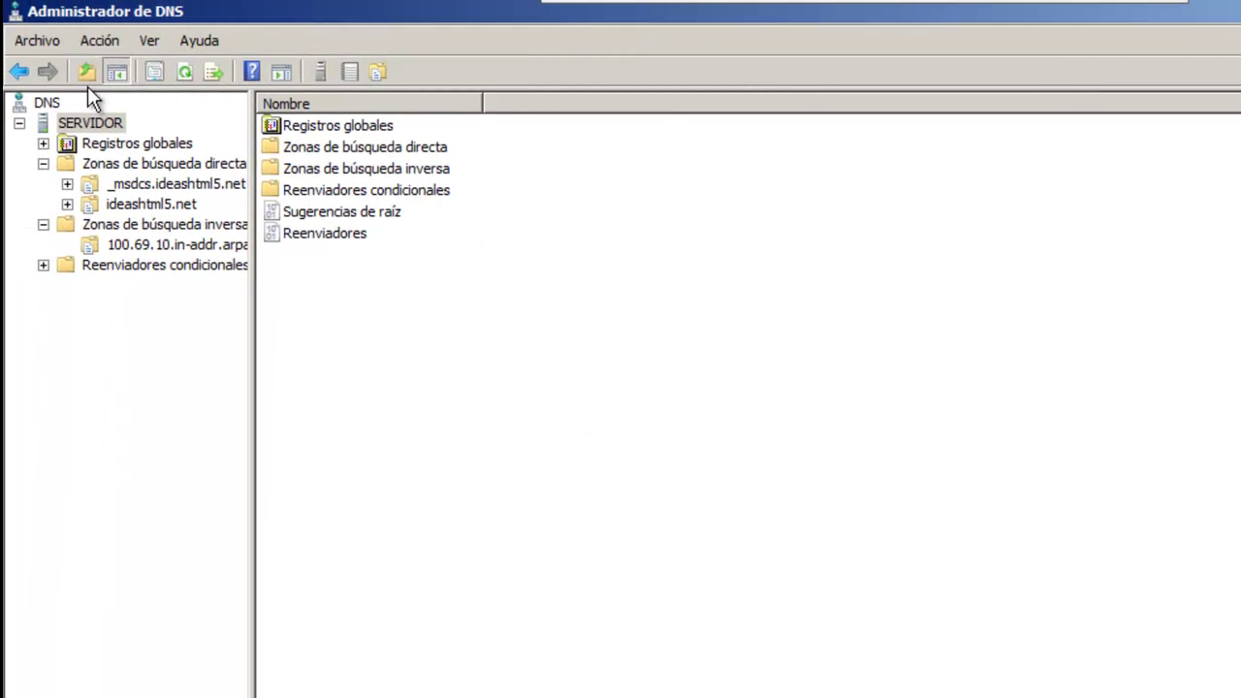
Step: Refresh the DNS view and start nslookup in a Command Prompt
click(188, 71)
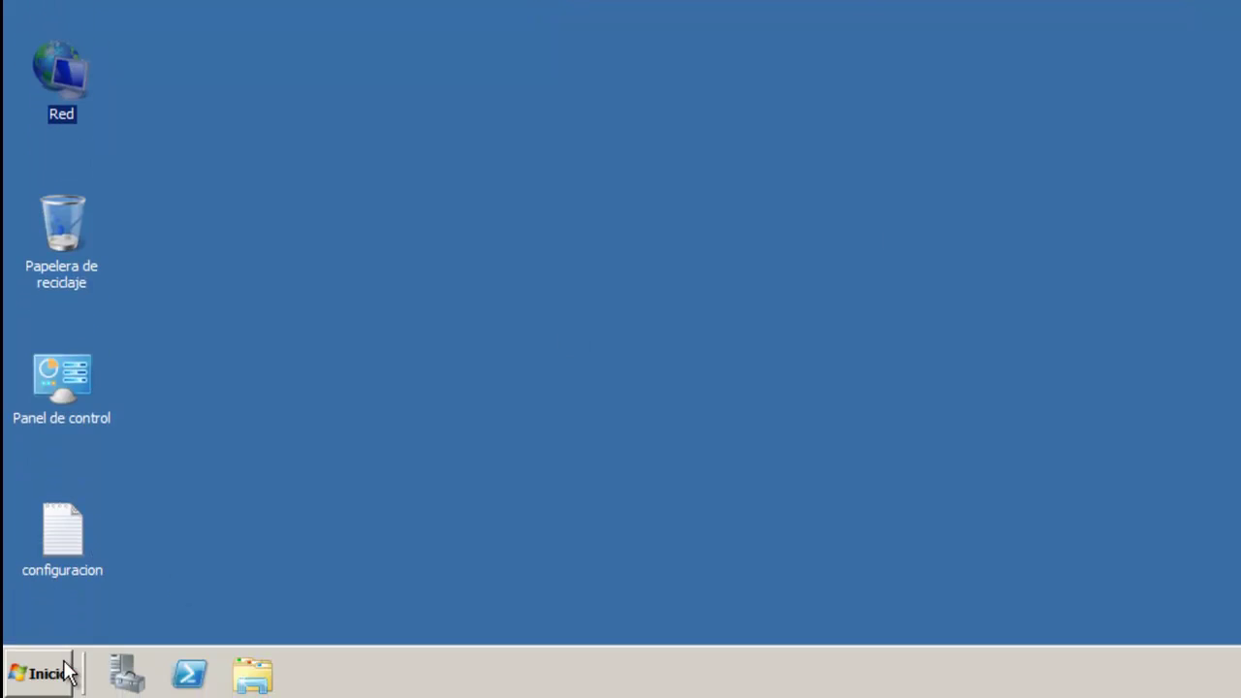
click(37, 672)
click(122, 102)
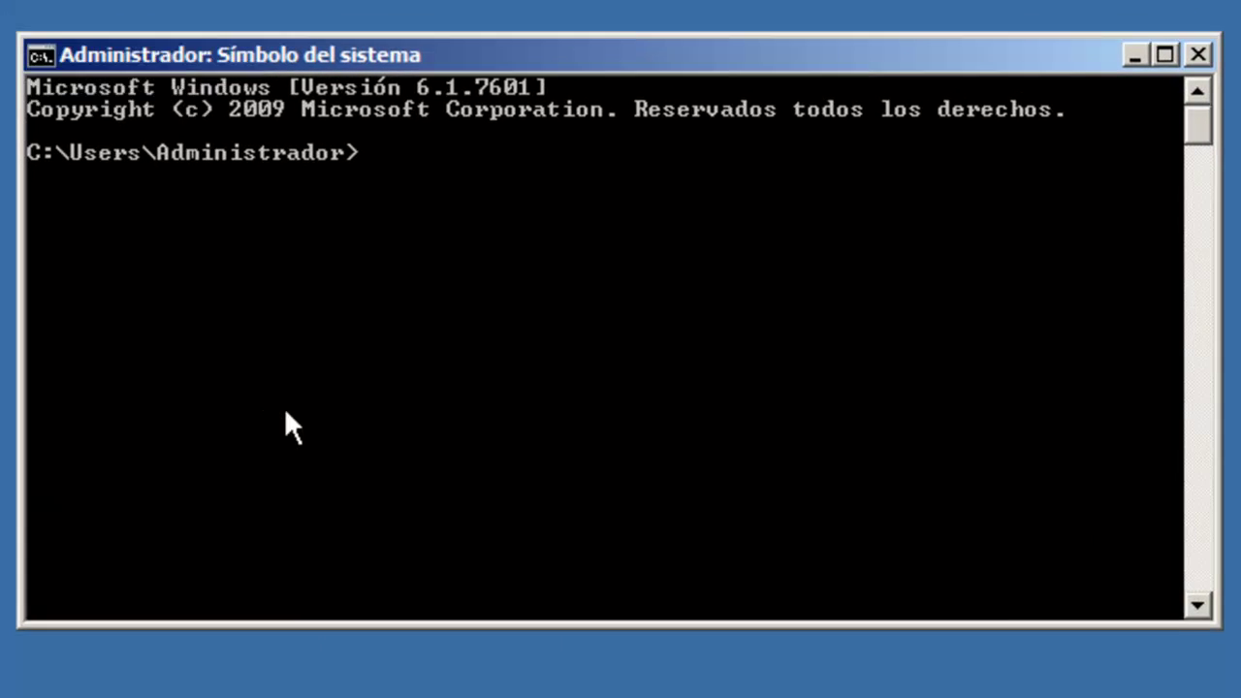
text(nsloo)
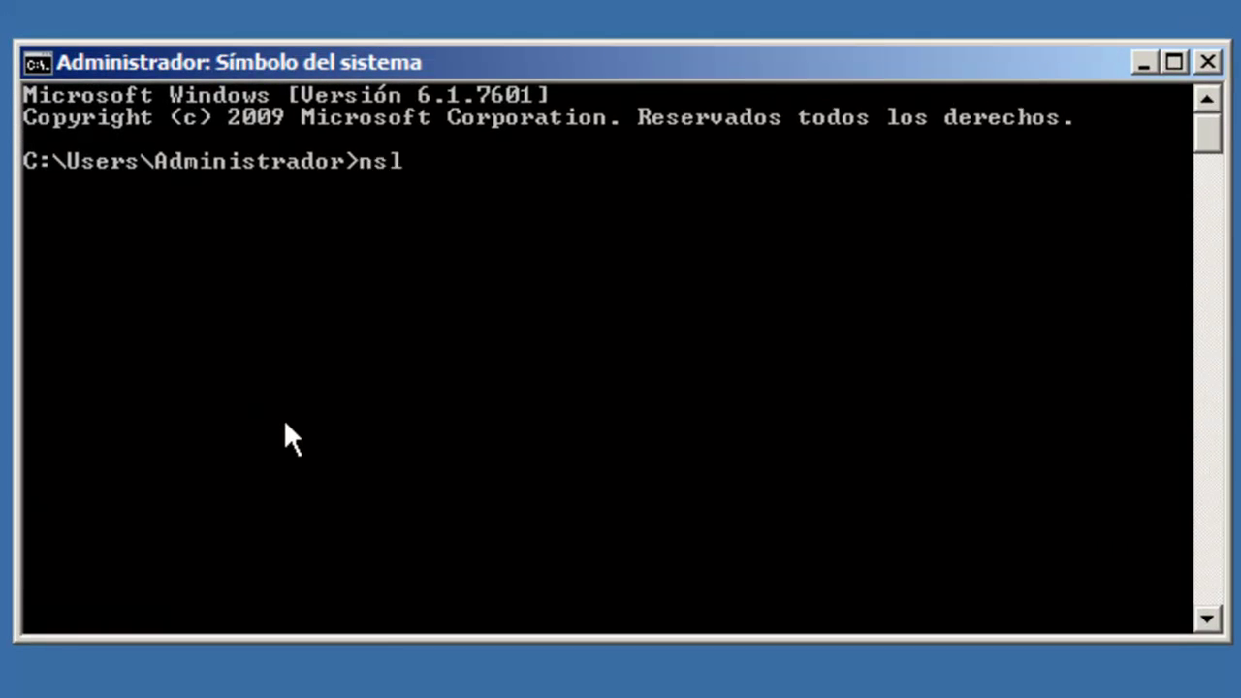
text(p)
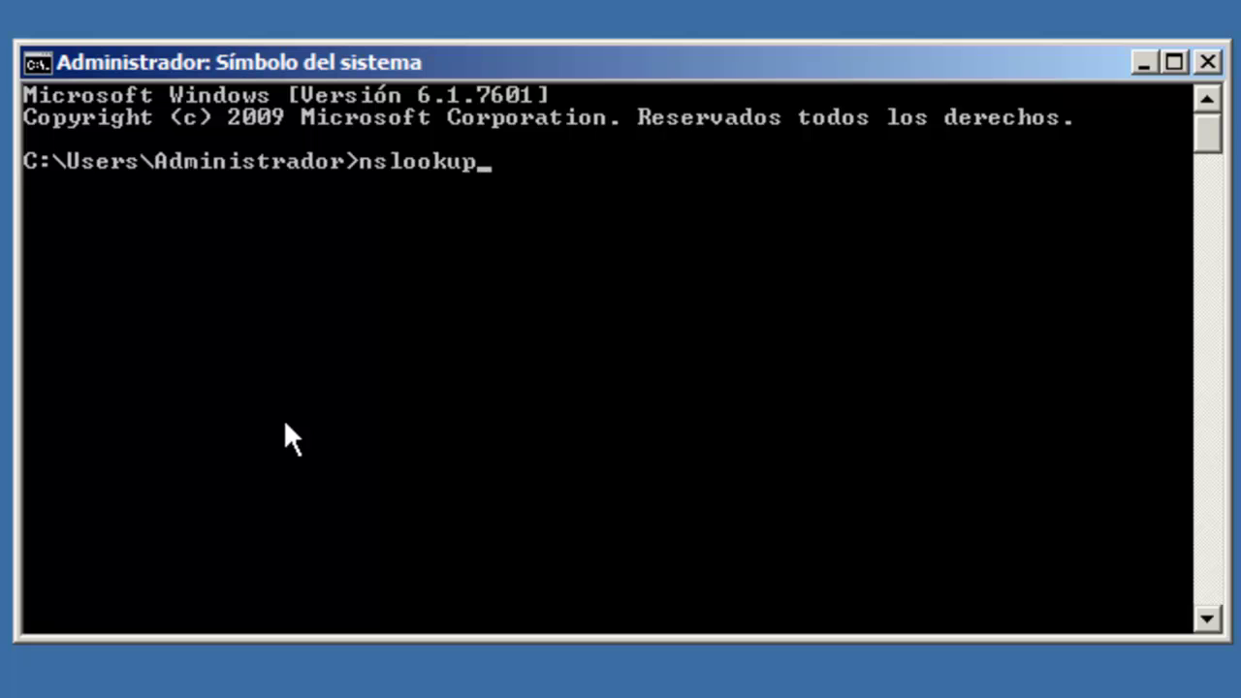
key(Return)
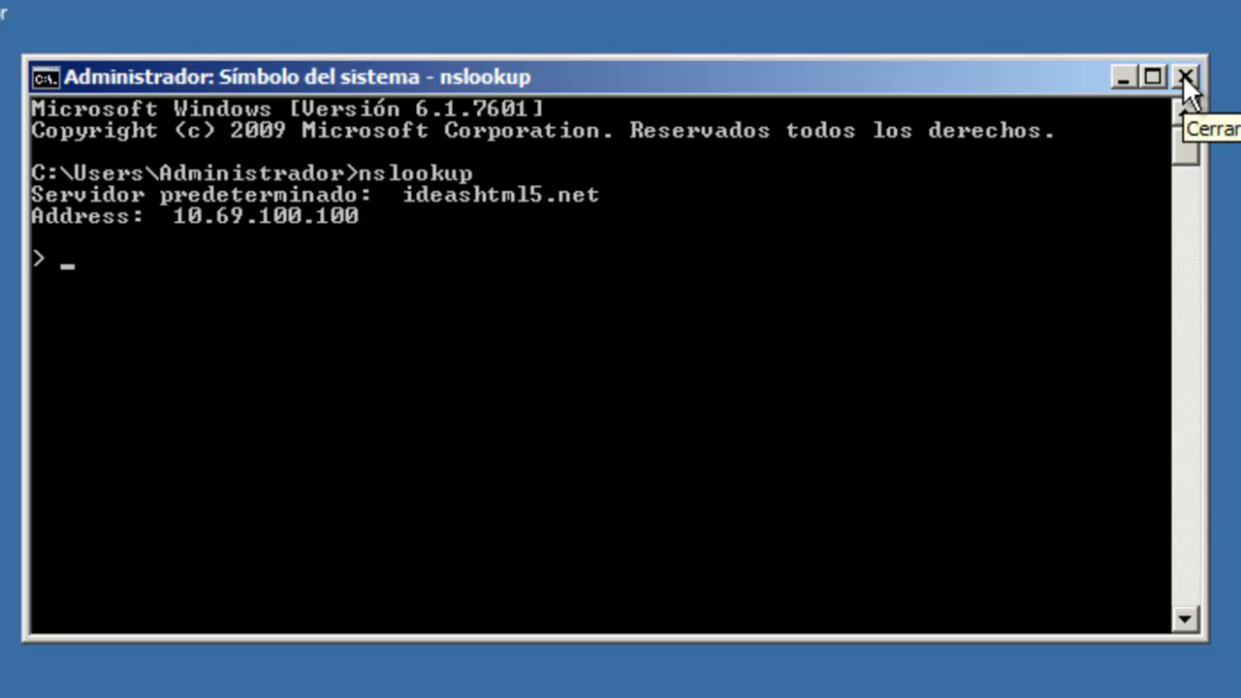
text(www.g)
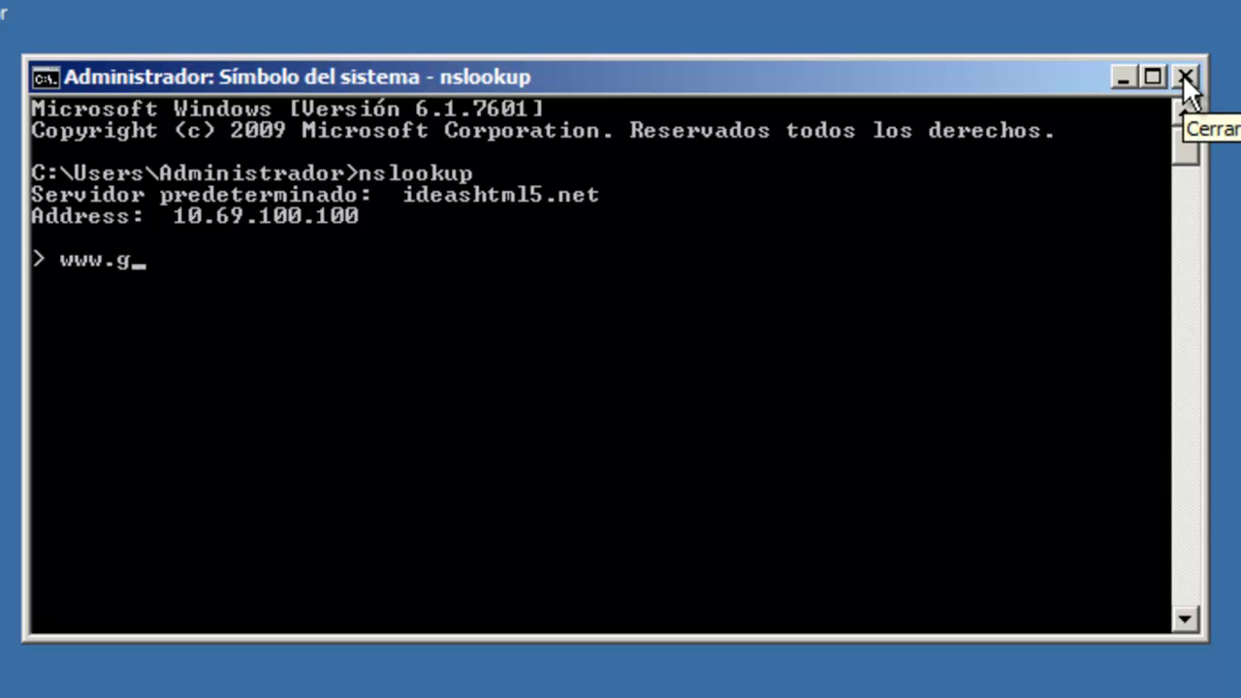
text(oogle.es)
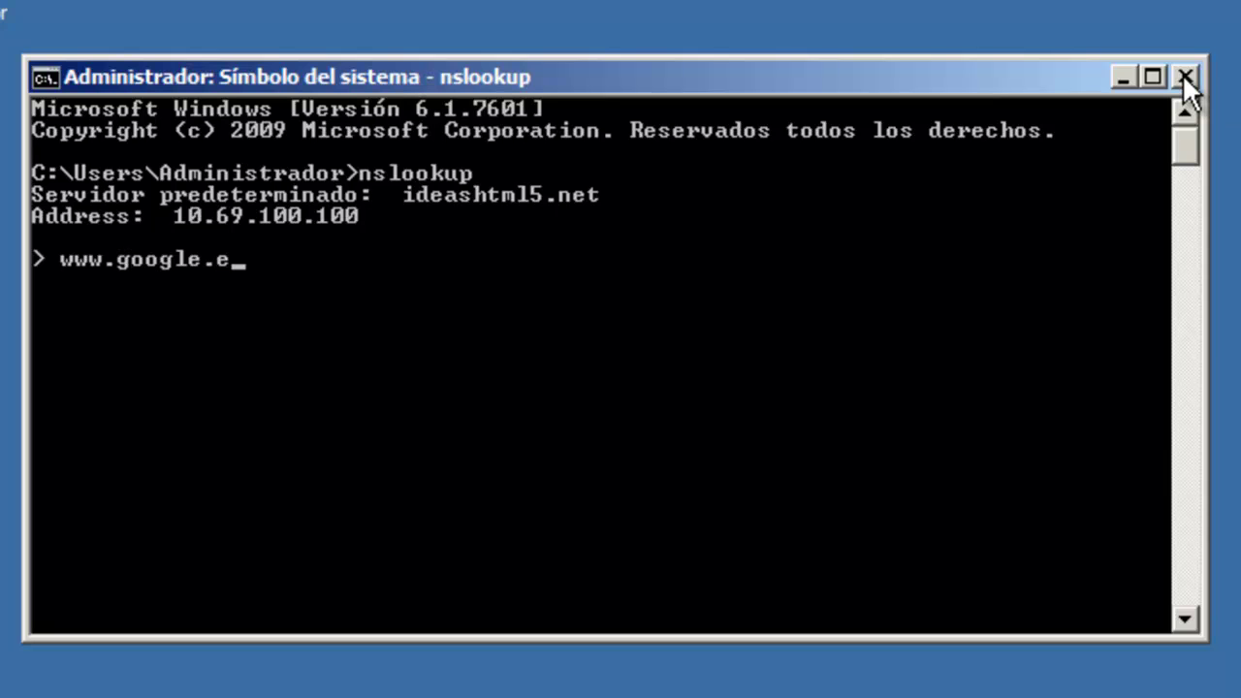
key(Return)
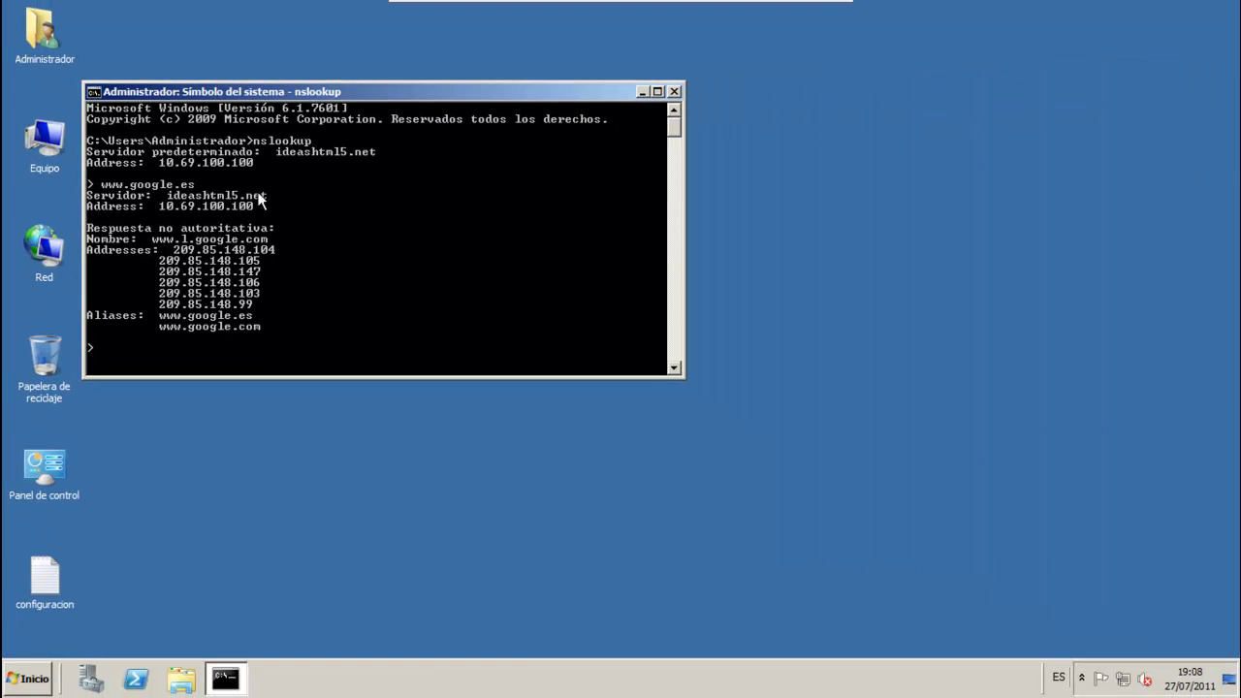
click(675, 91)
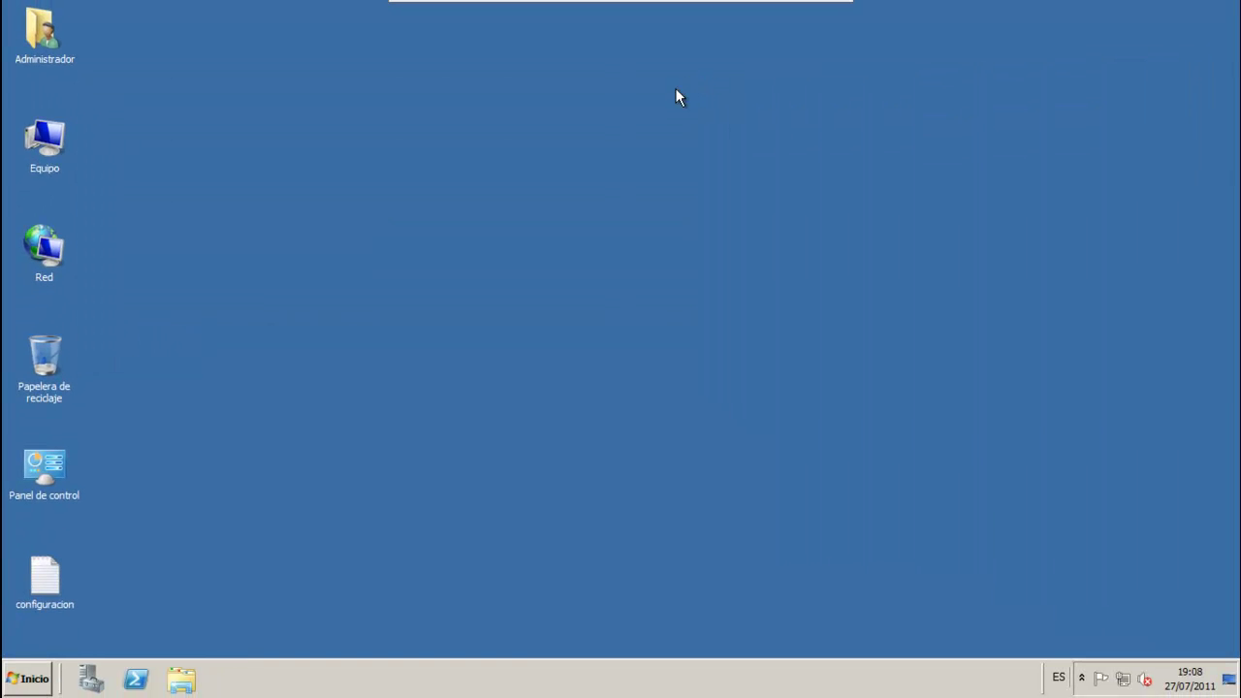